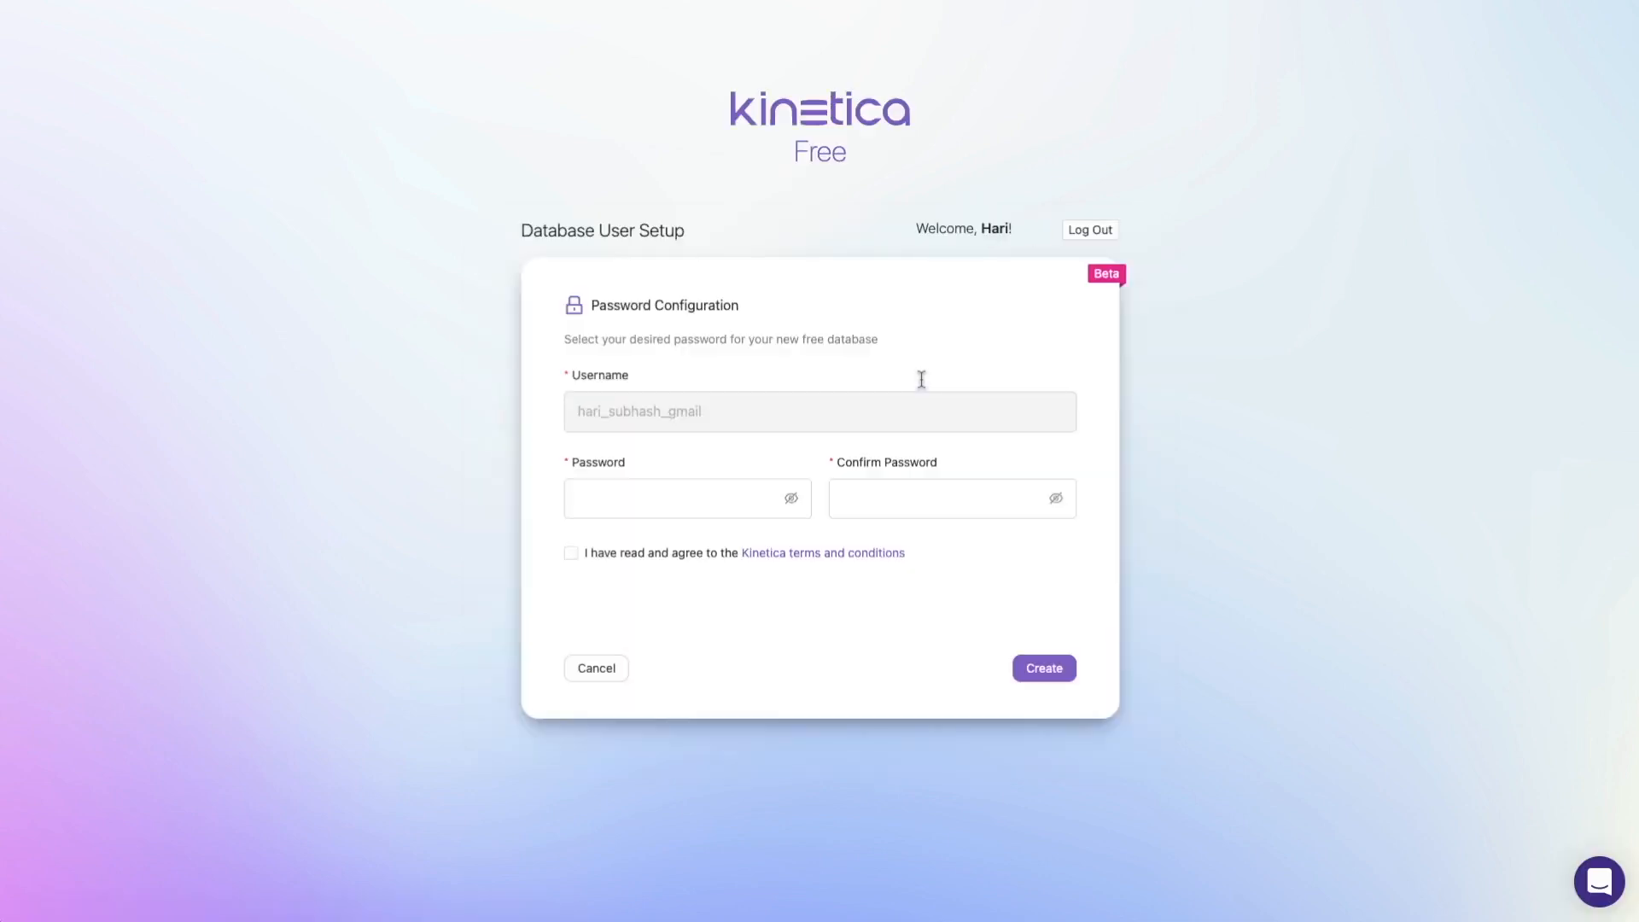
Step: Enter and confirm the new database user's password, agree to the Kinetica terms and conditions, and create the free database
left_click(728, 504)
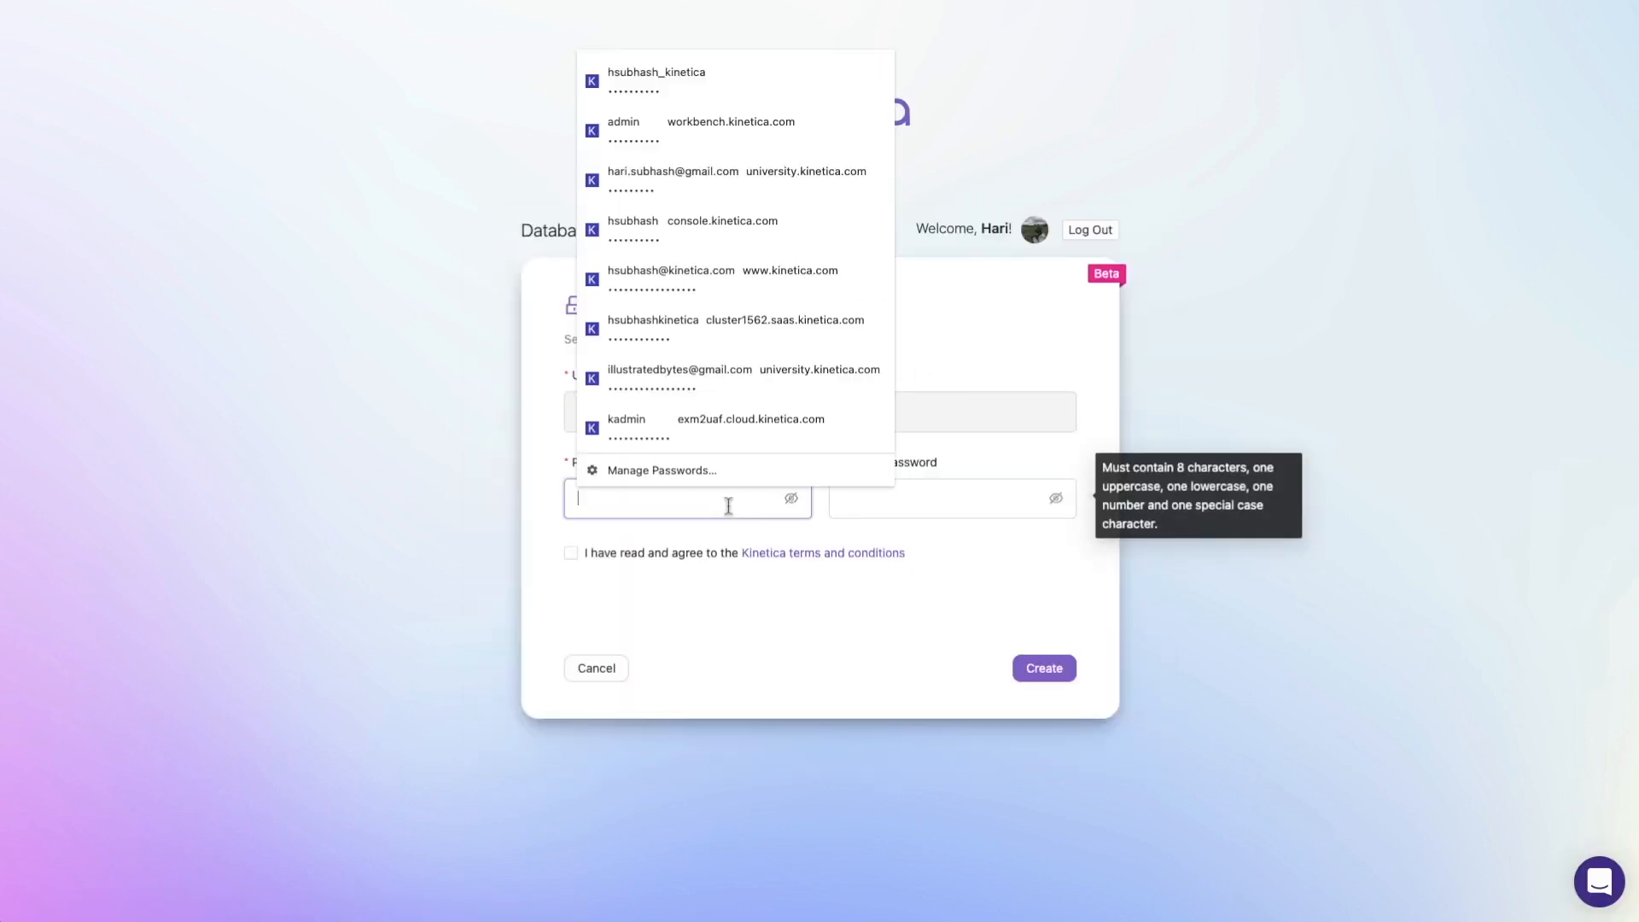
type("••••••••••")
key("Tab")
type("••••••••••")
left_click(1044, 669)
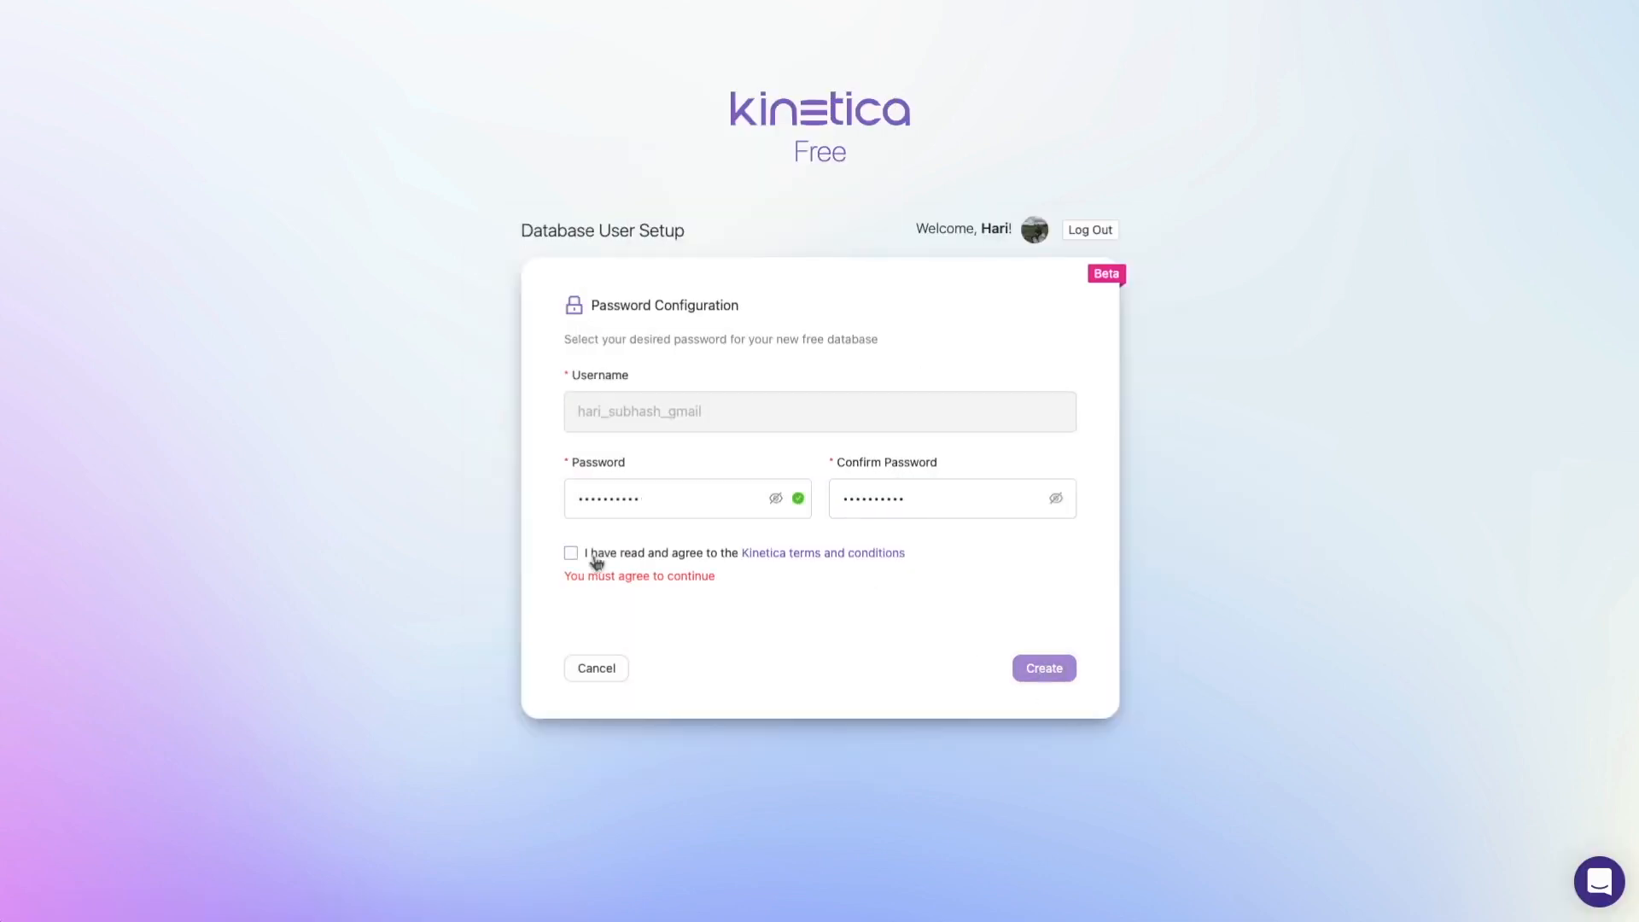
left_click(596, 561)
left_click(1065, 674)
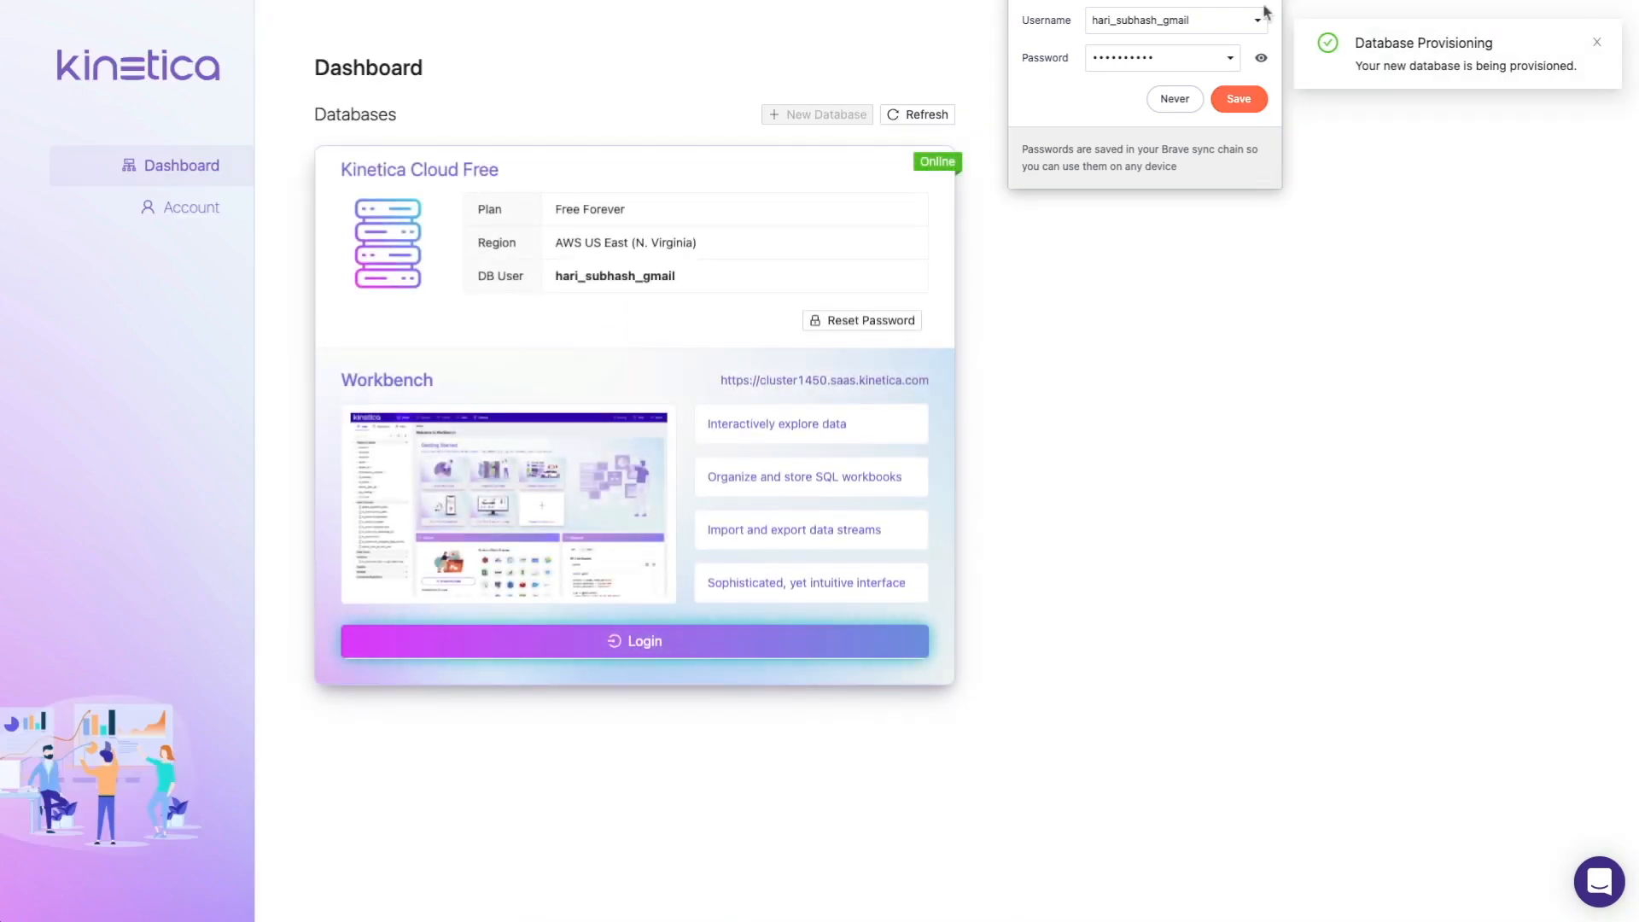
Step: Open the Workbench login for the new cloud database and sign in with the prefilled username and the account password
left_click(678, 646)
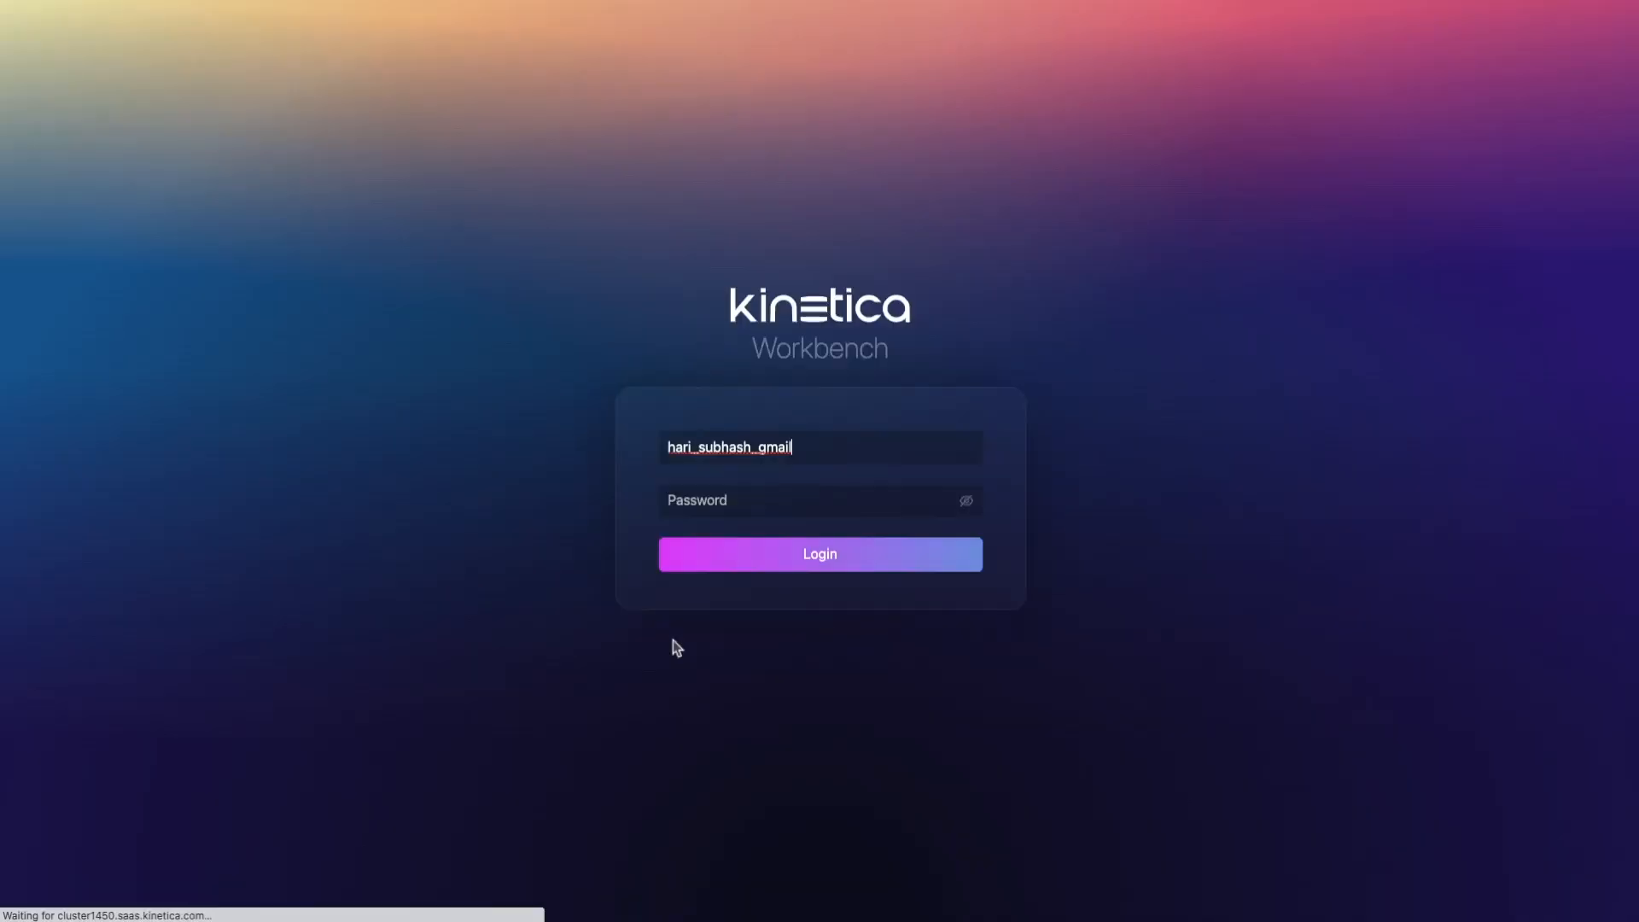
left_click(714, 499)
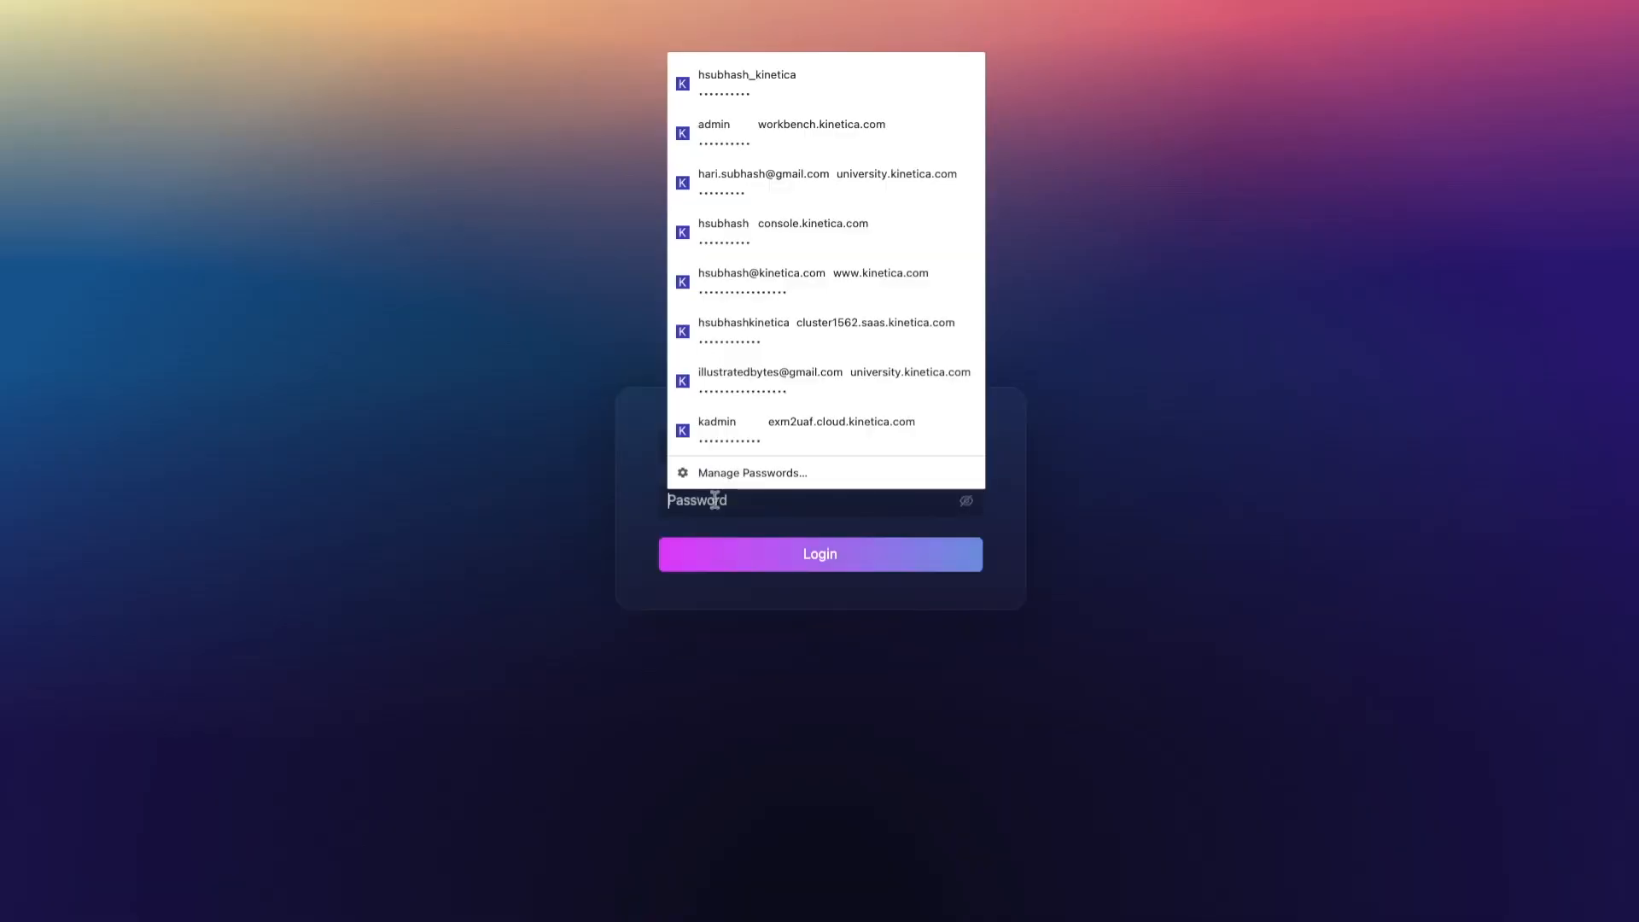
type("••••••••••")
left_click(749, 555)
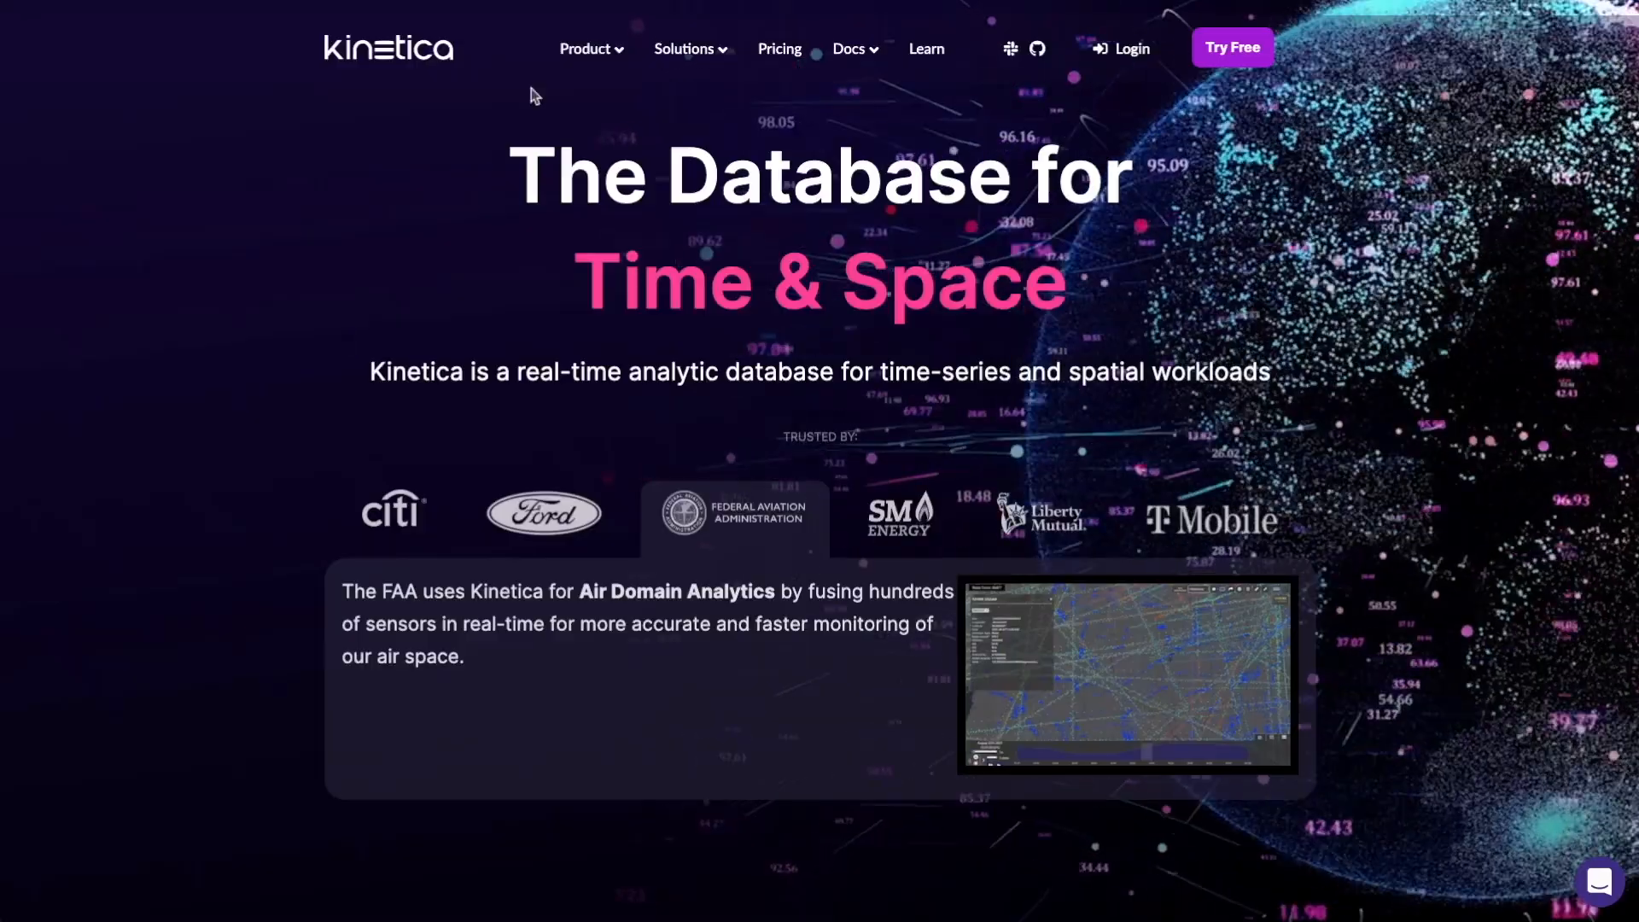
Step: Open the Kinetica Developer Edition page and review its instructions for installing the container and launching Workbench
left_click(600, 63)
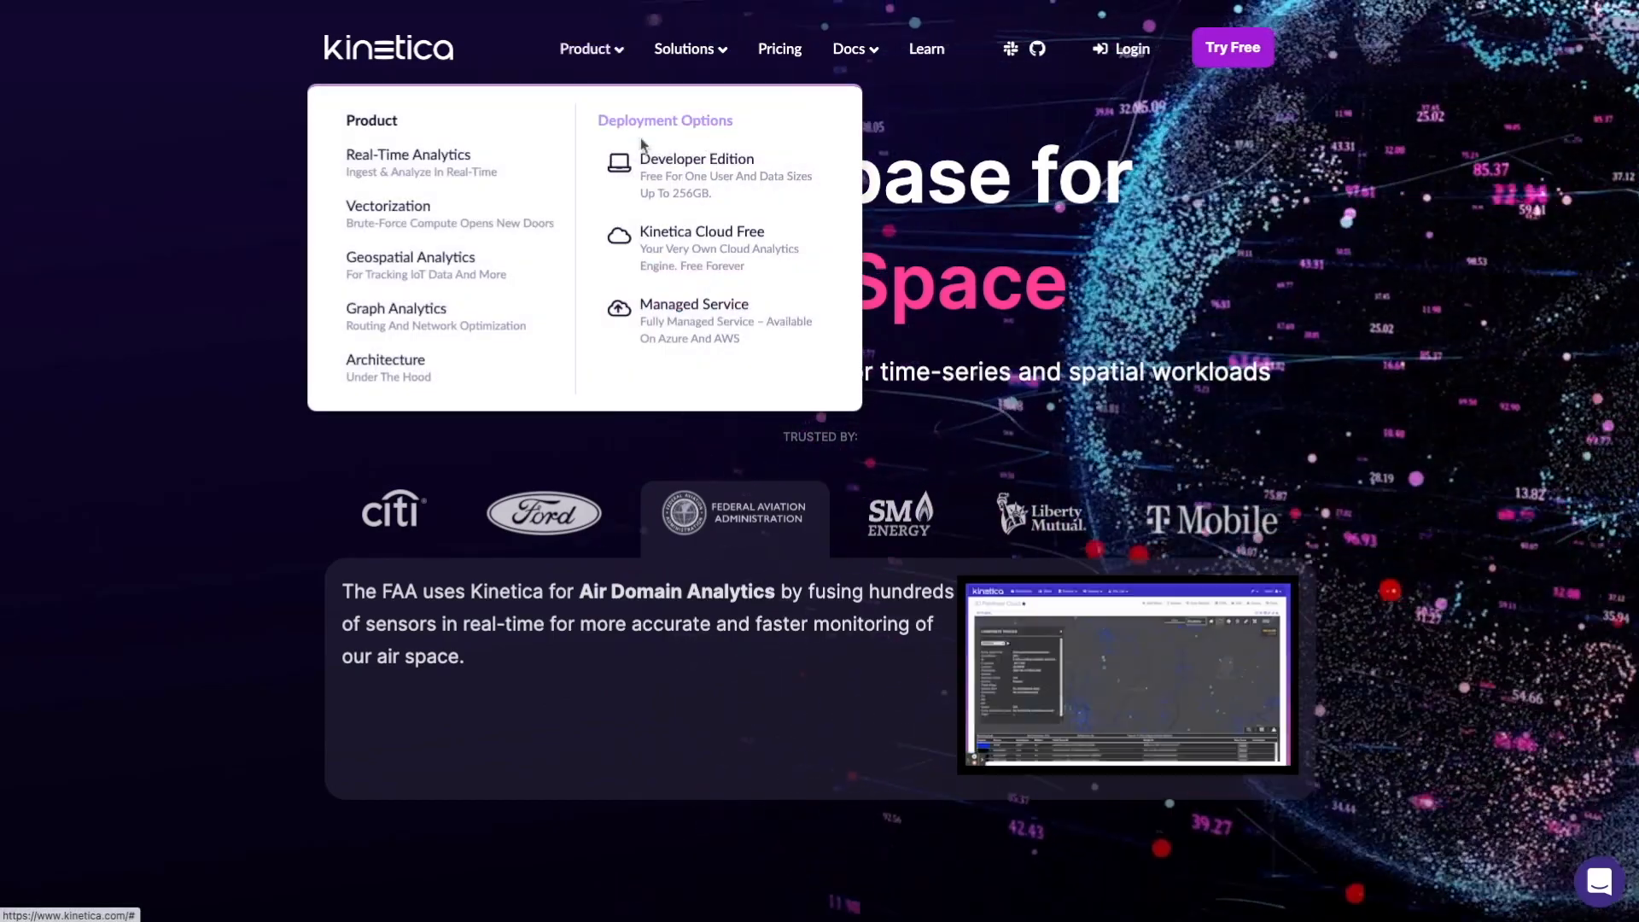
left_click(650, 168)
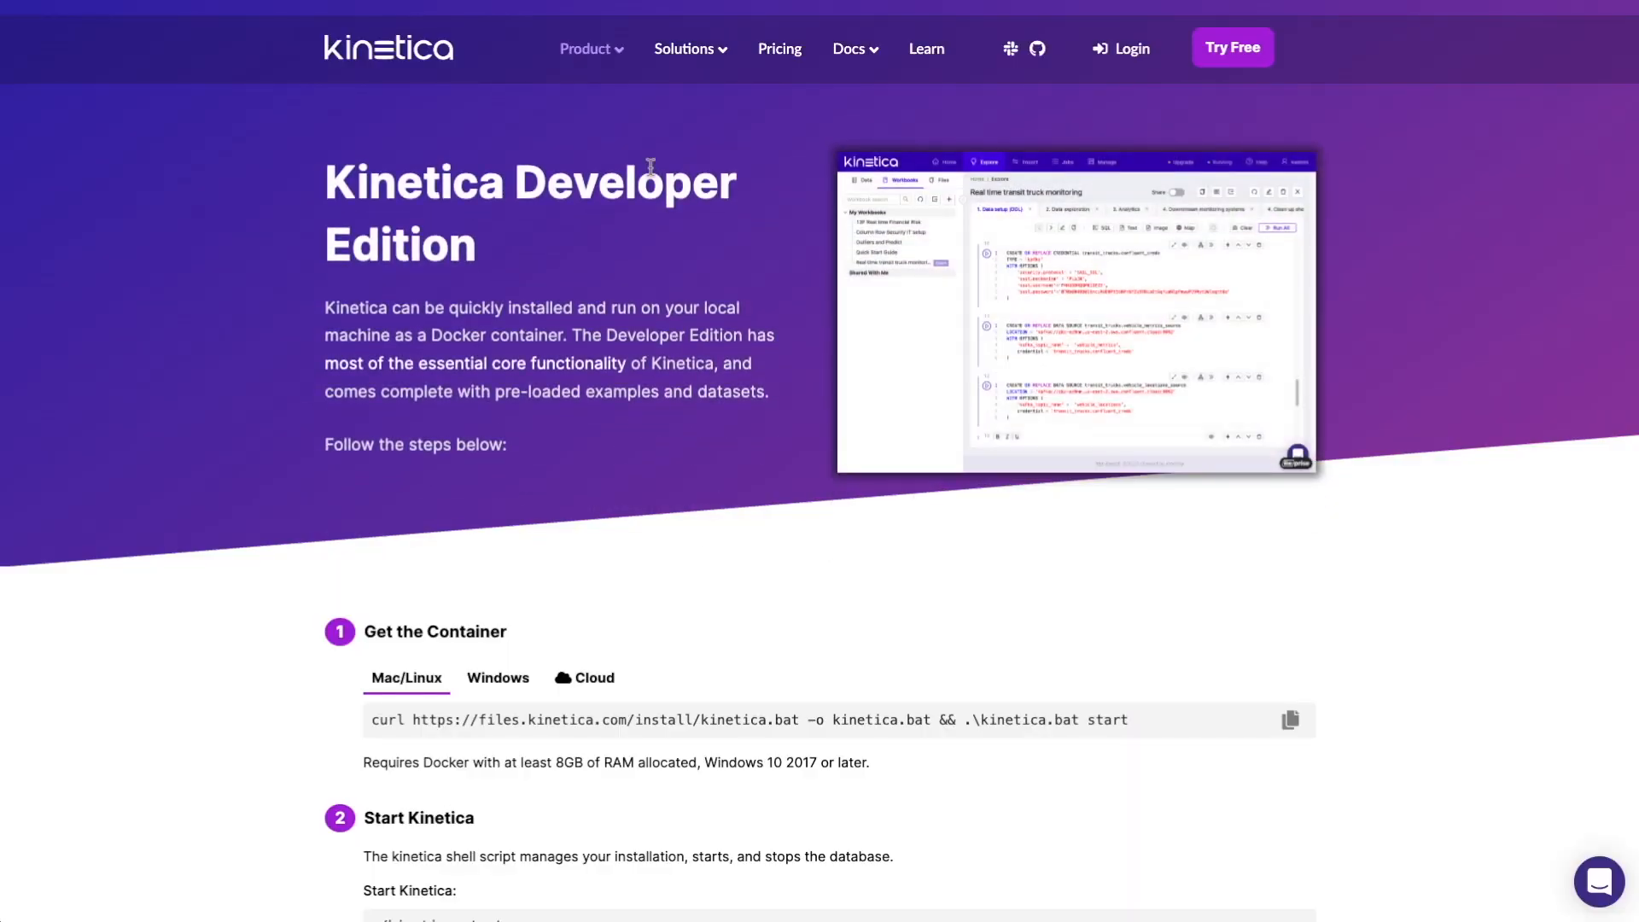
scroll(650, 167, "down", 5)
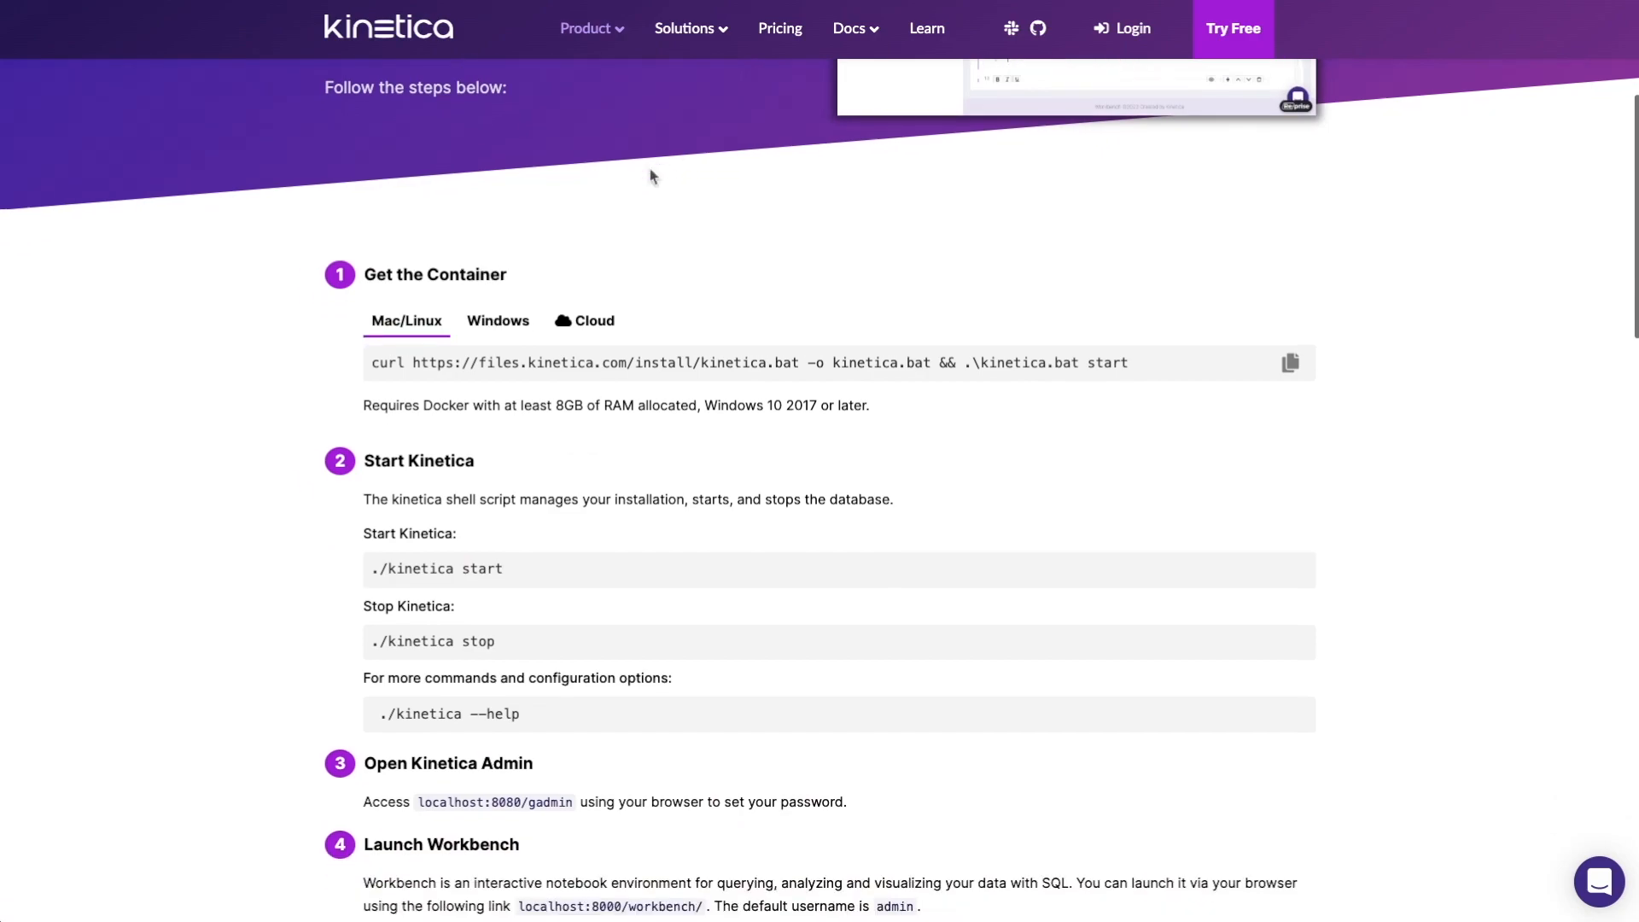
scroll(648, 176, "down", 3)
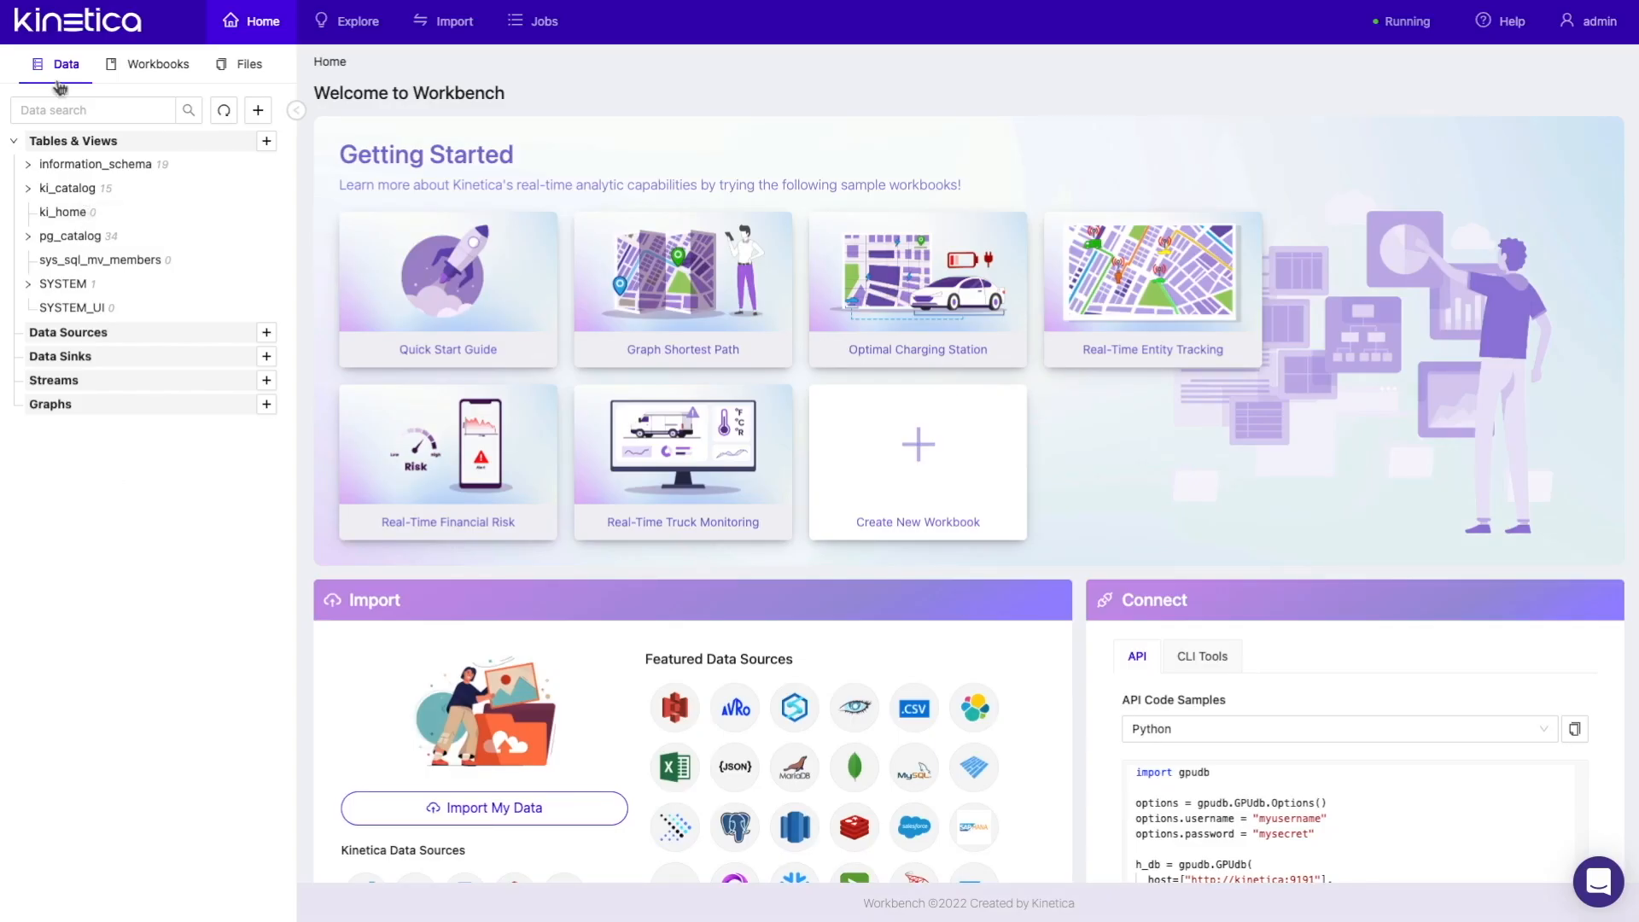
Step: Look through the Workbench workbooks and files lists, and open the Real-Time Entity Tracking example workbook
left_click(141, 69)
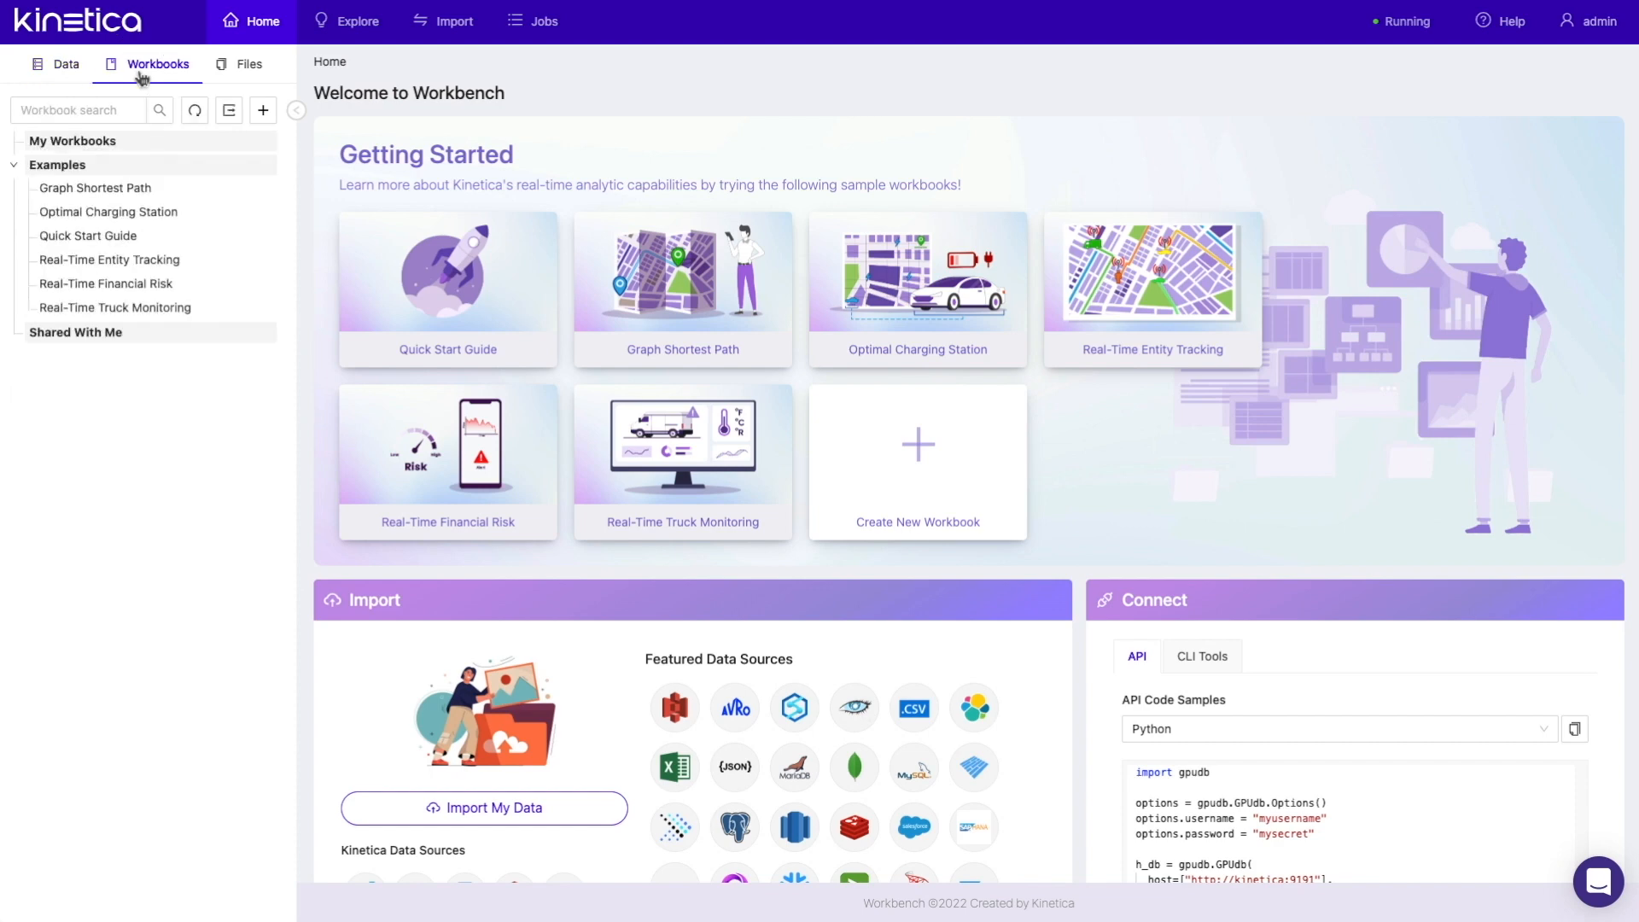
left_click(245, 71)
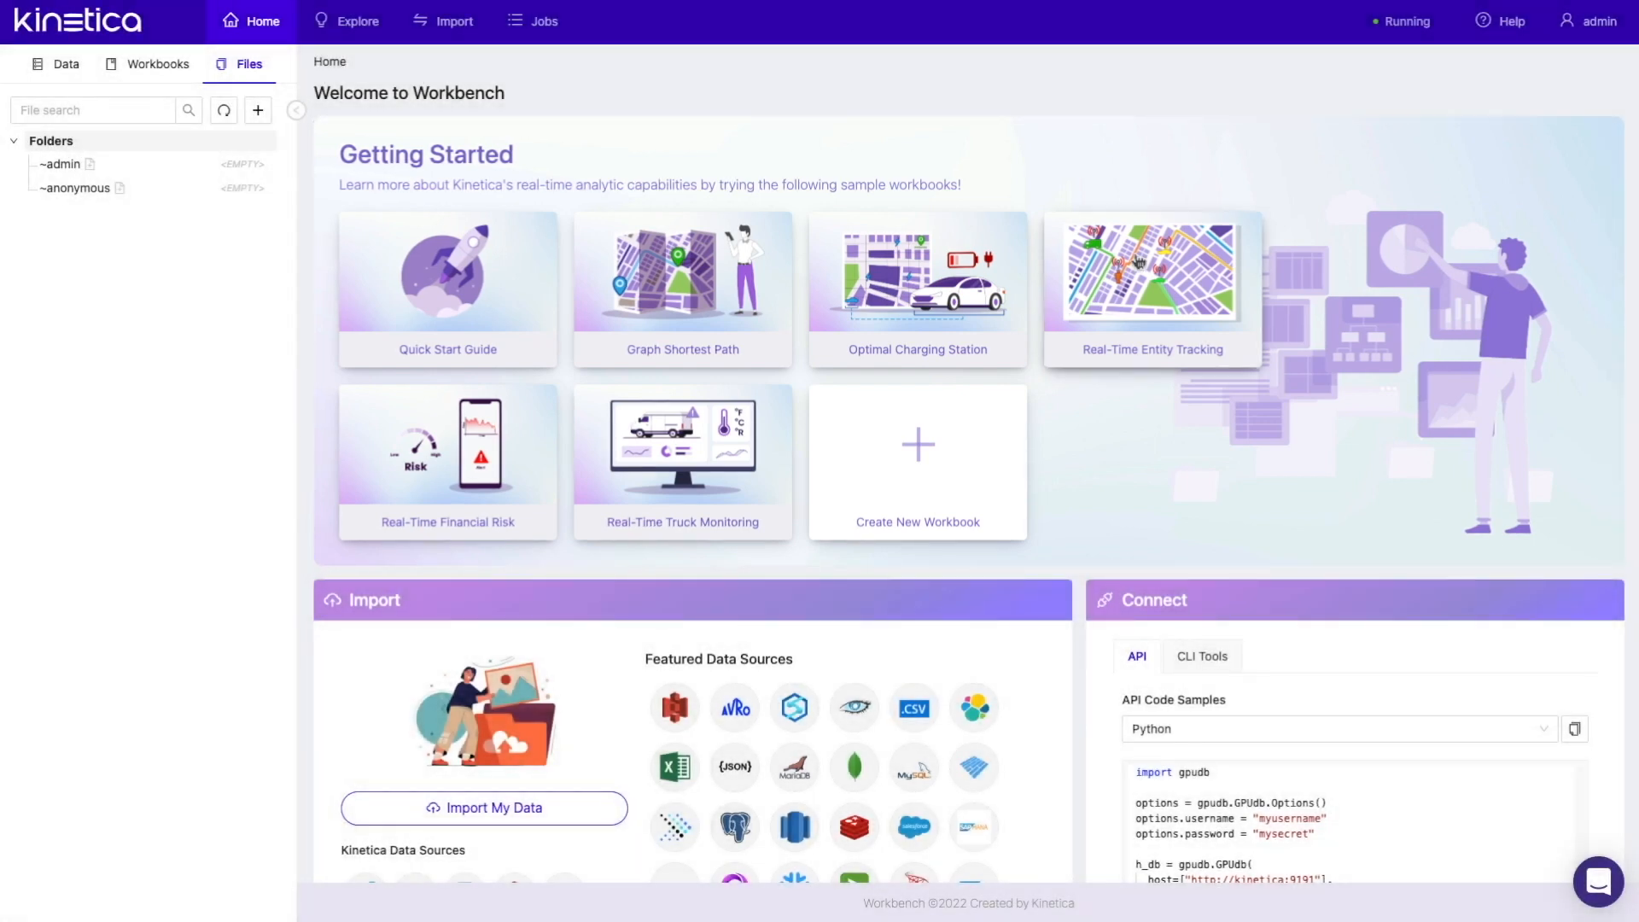
left_click(1136, 260)
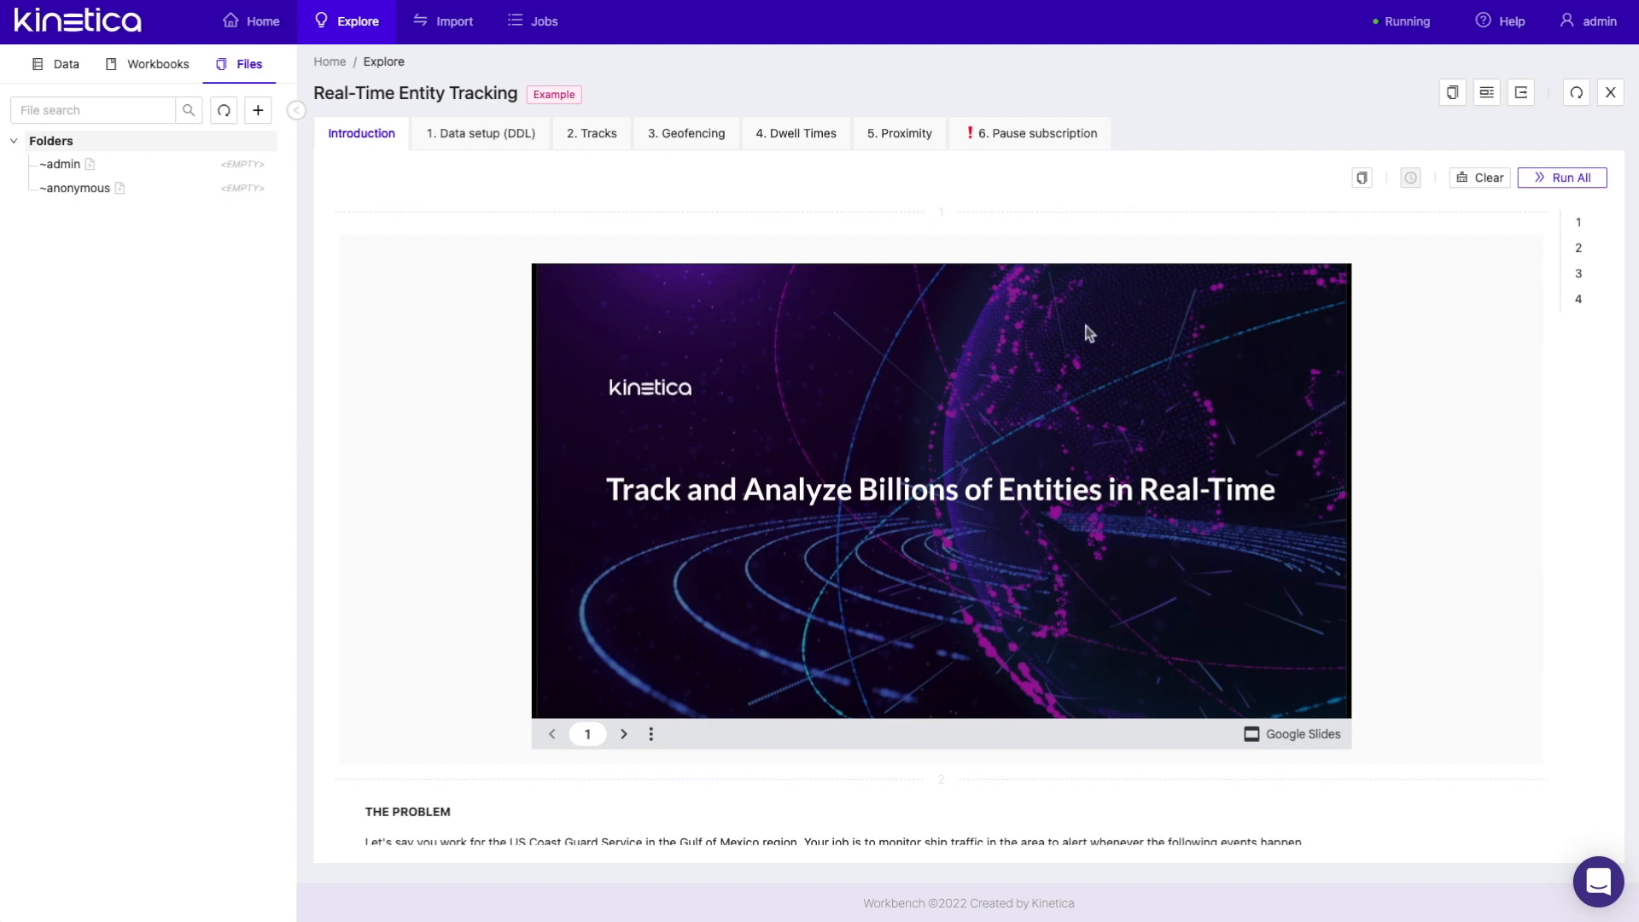
Step: Read through the workbook's introduction slides up to slide 3, "About the data"
scroll(1093, 320, "down", 3)
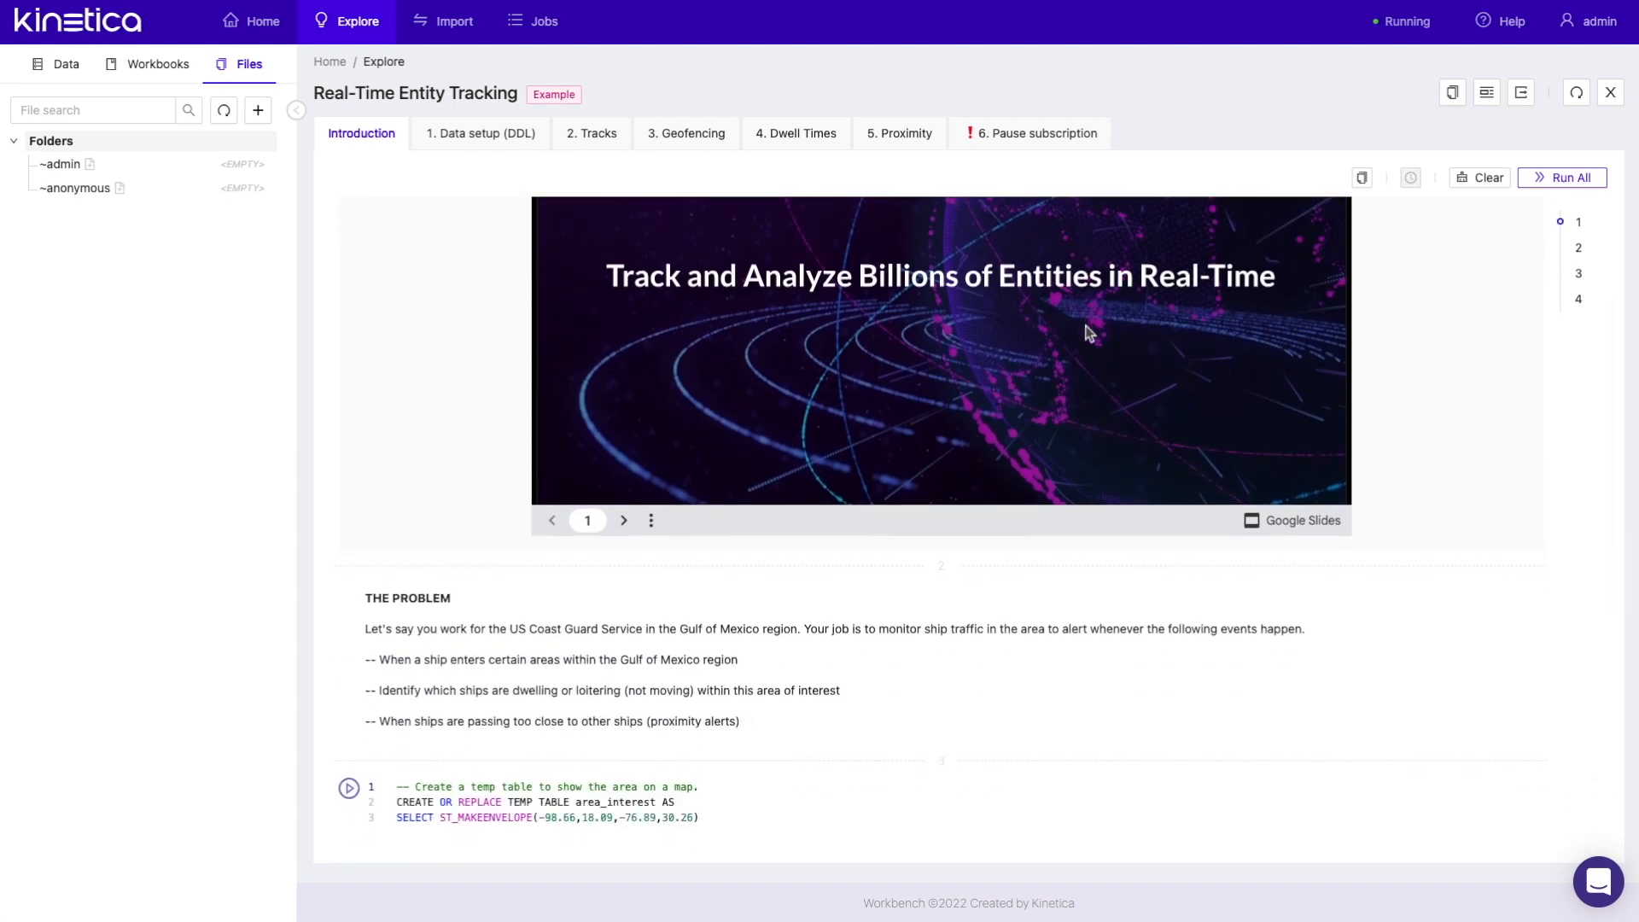
scroll(1087, 334, "up", 1)
left_click(624, 592)
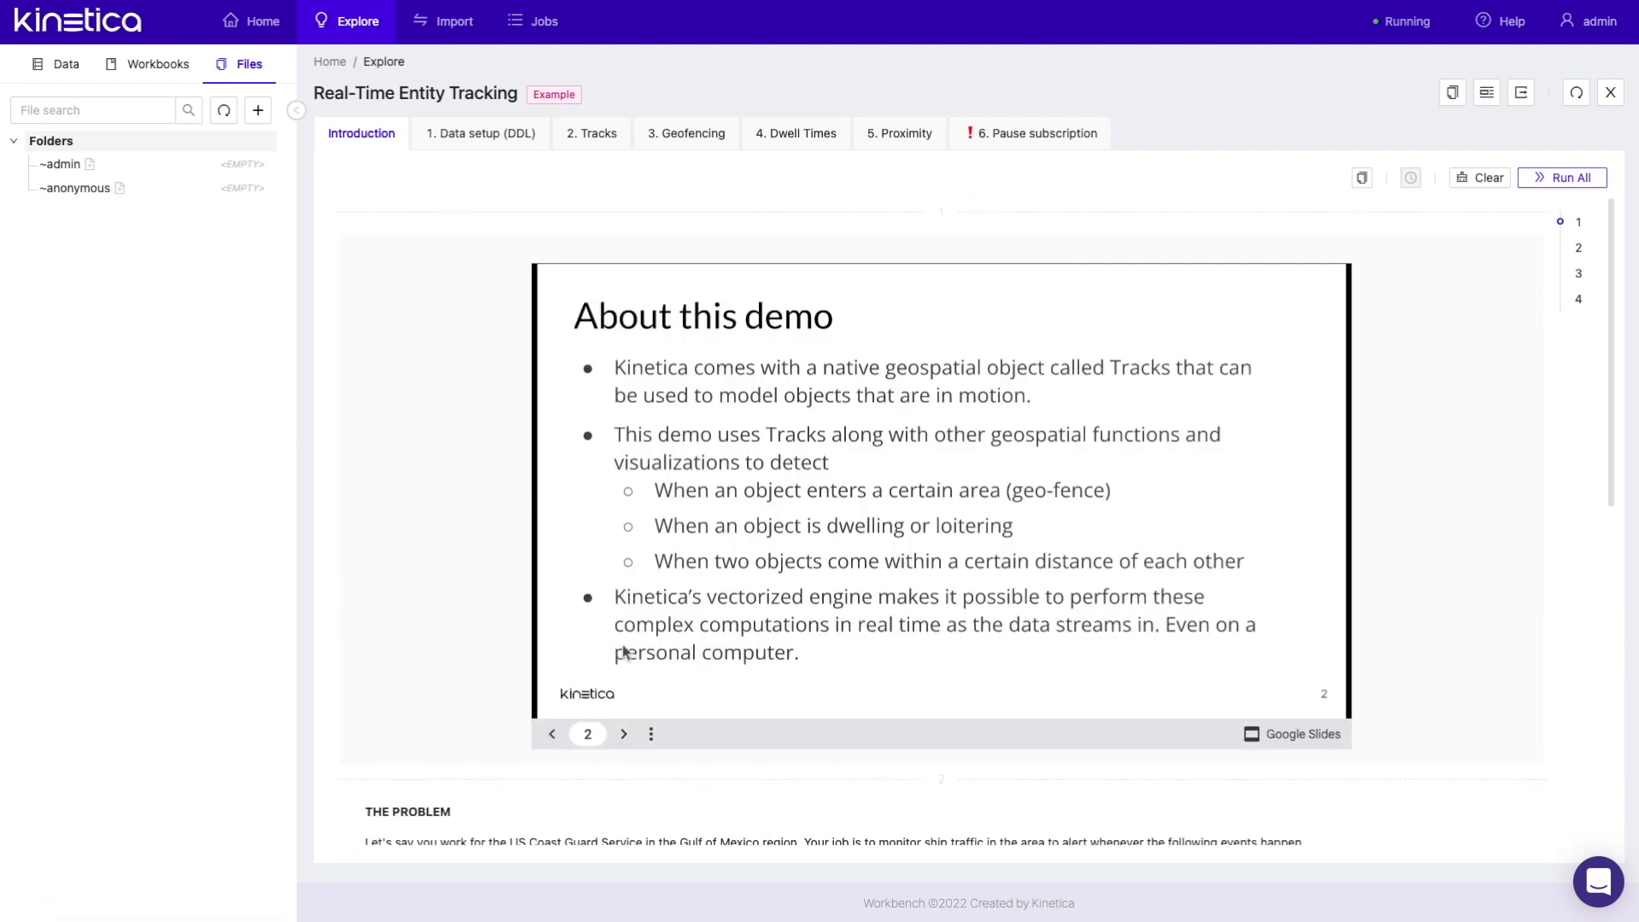
left_click(624, 734)
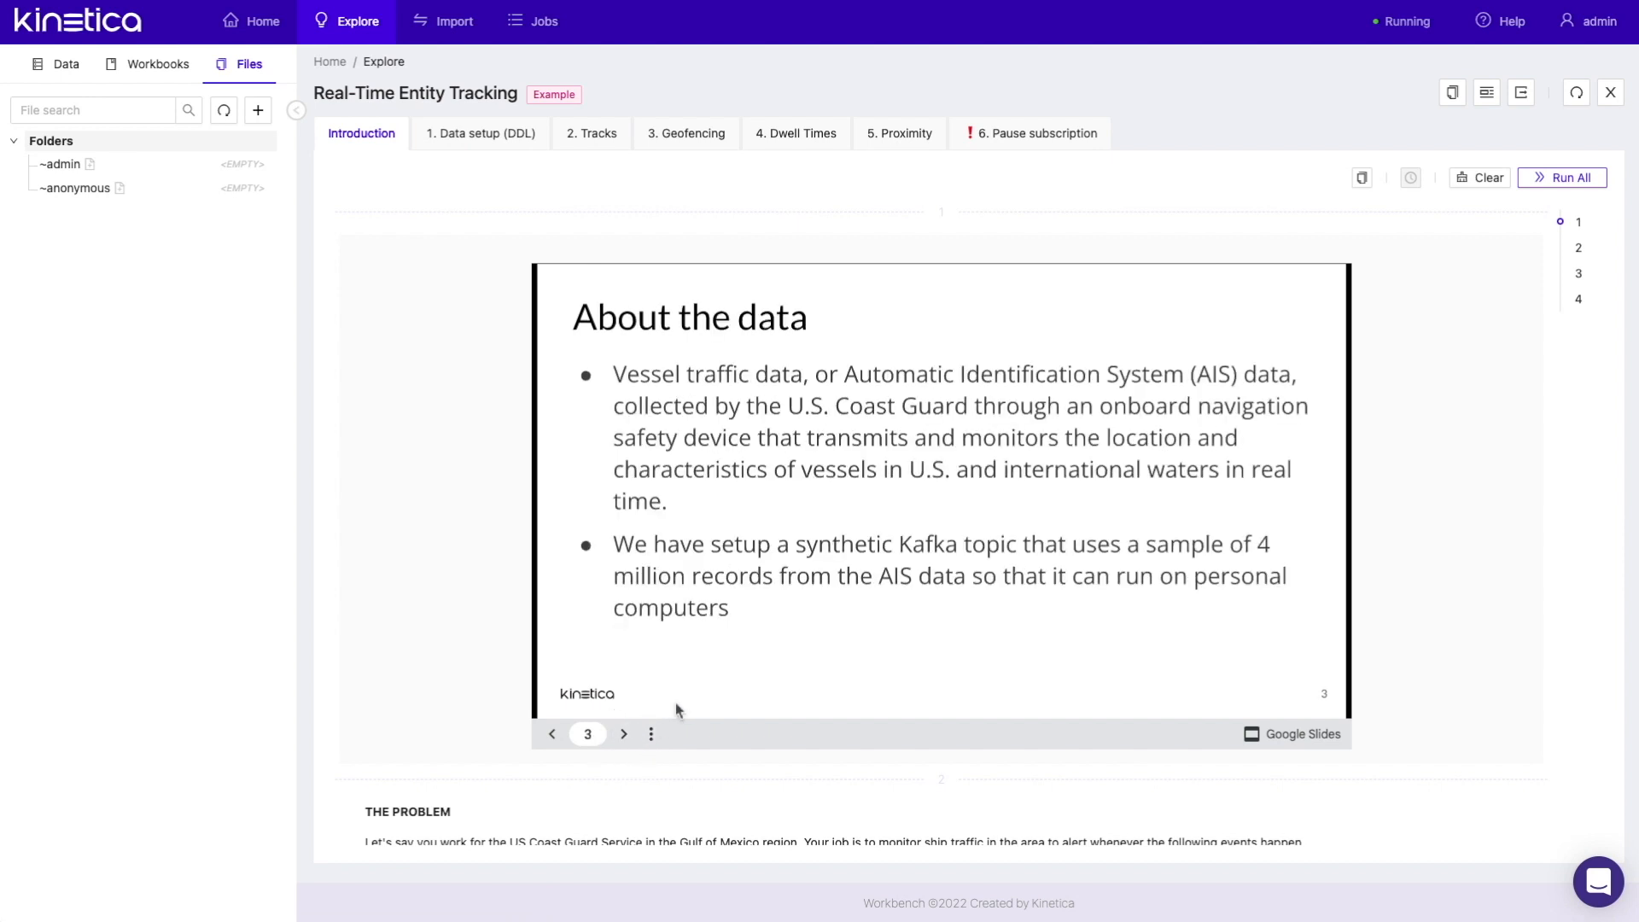
Step: Run the introduction's SQL block that creates the area_interest temp table, and refresh the map beneath it
scroll(677, 710, "down", 5)
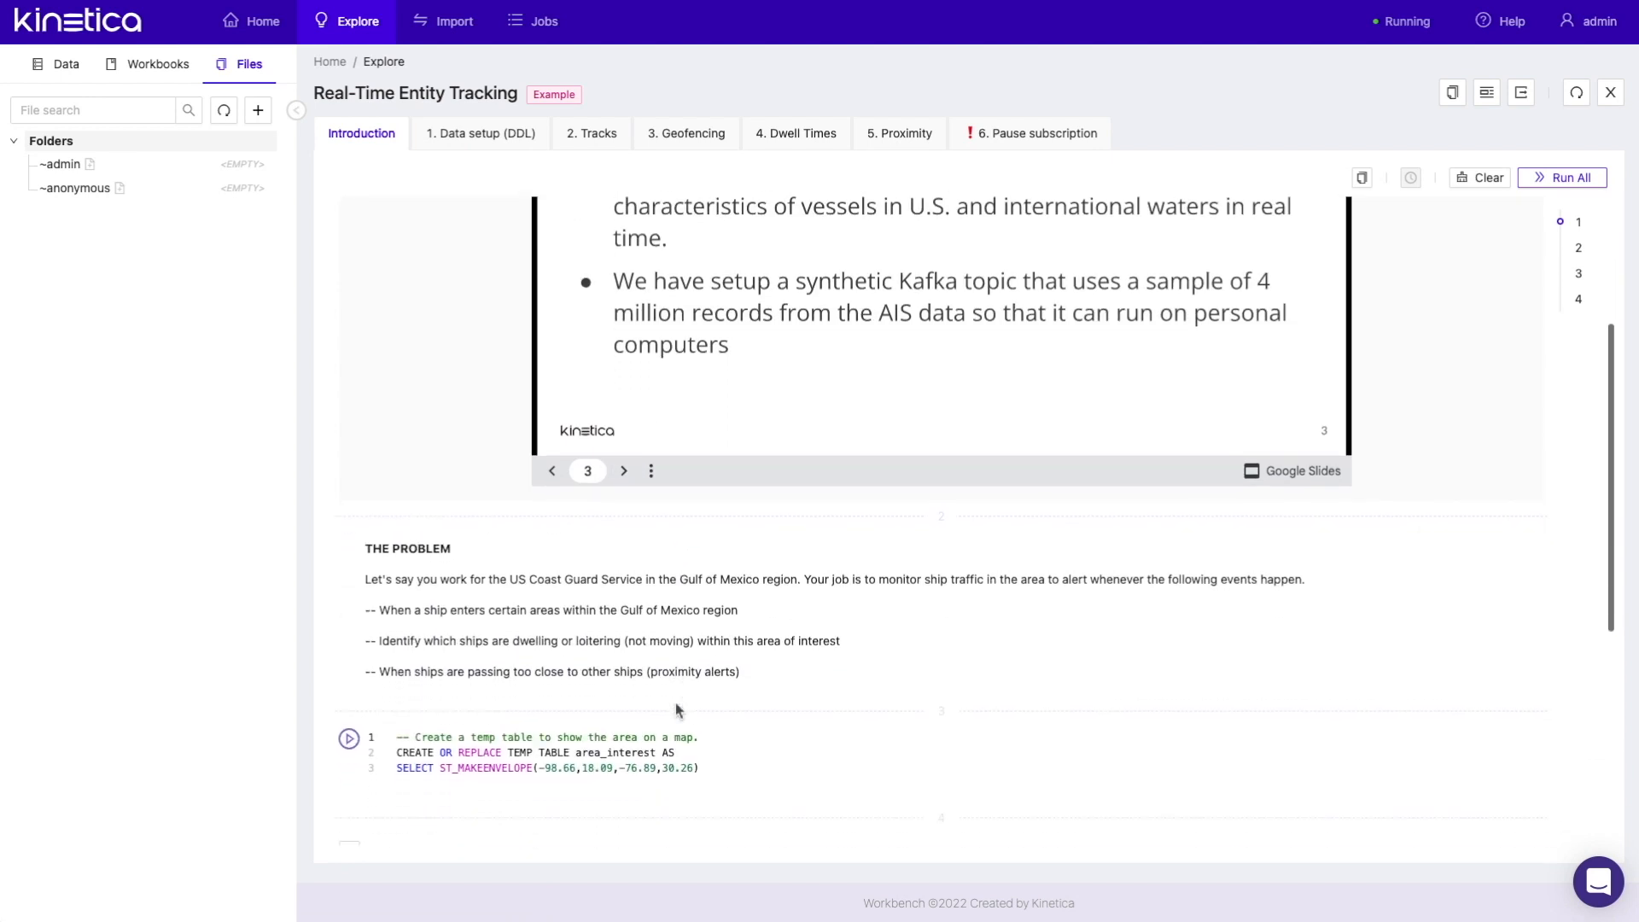
scroll(677, 710, "down", 2)
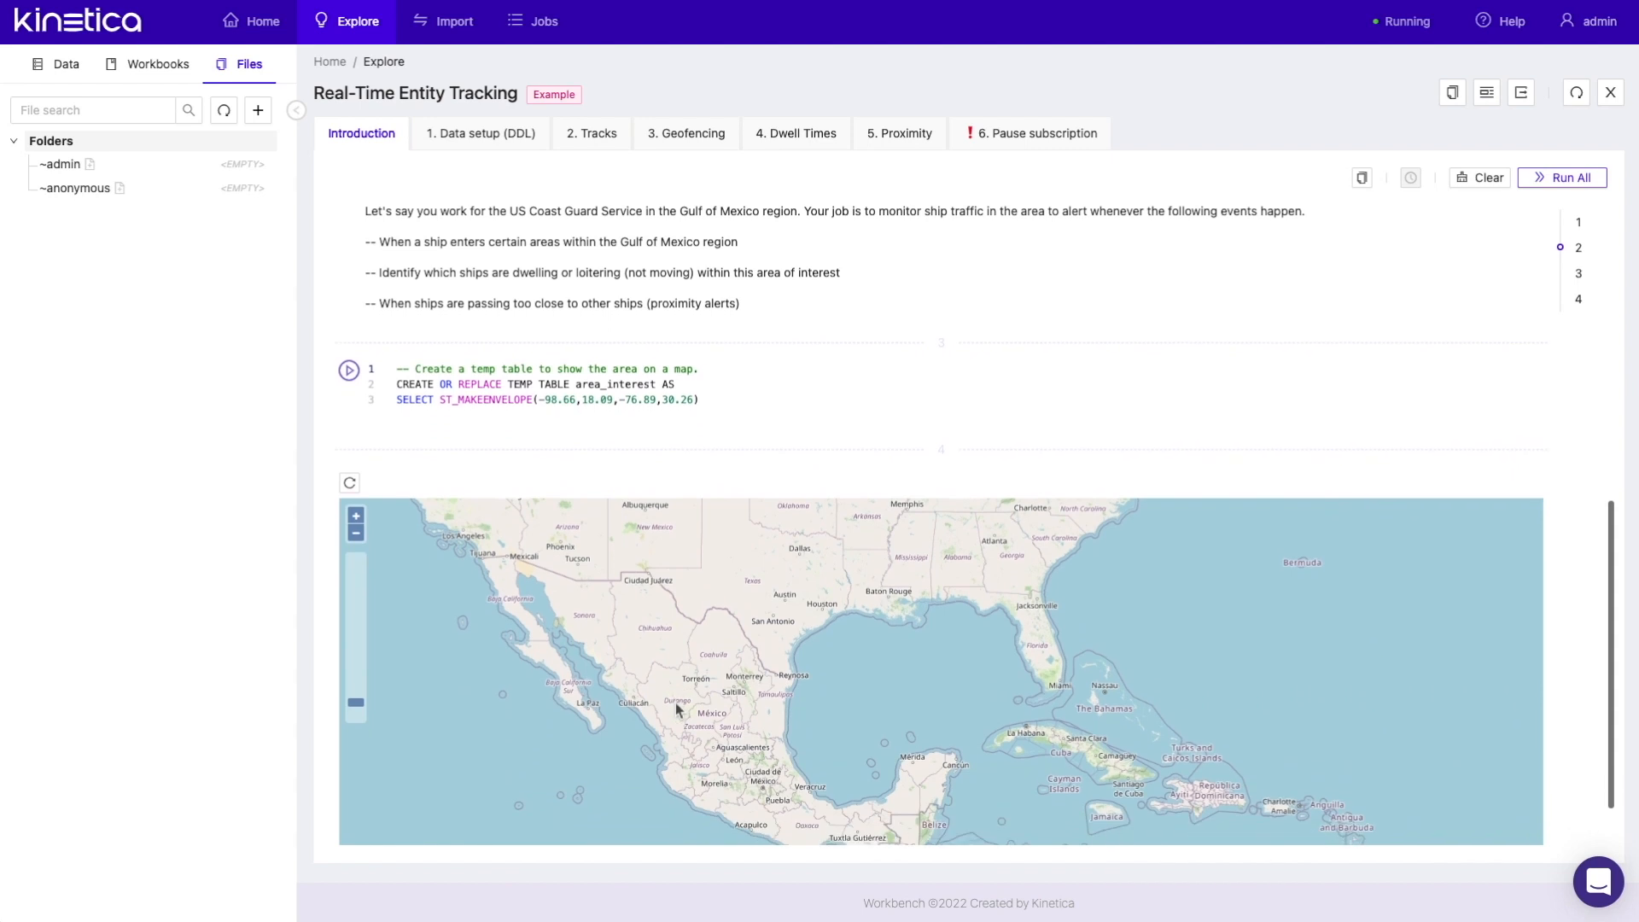
scroll(677, 710, "down", 1)
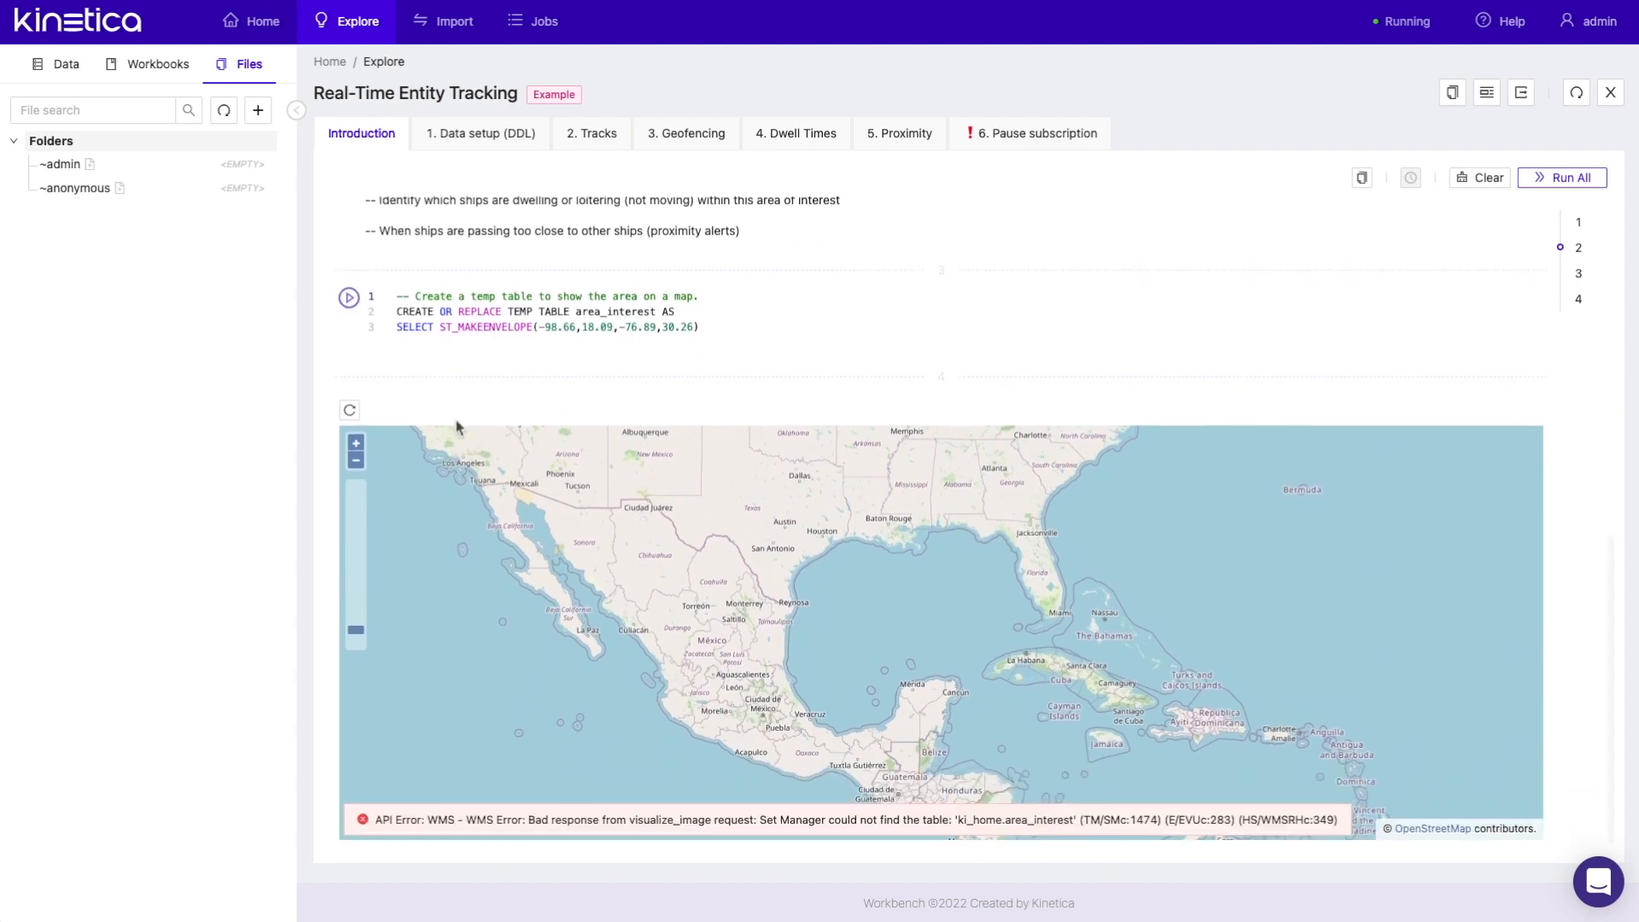
left_click(349, 299)
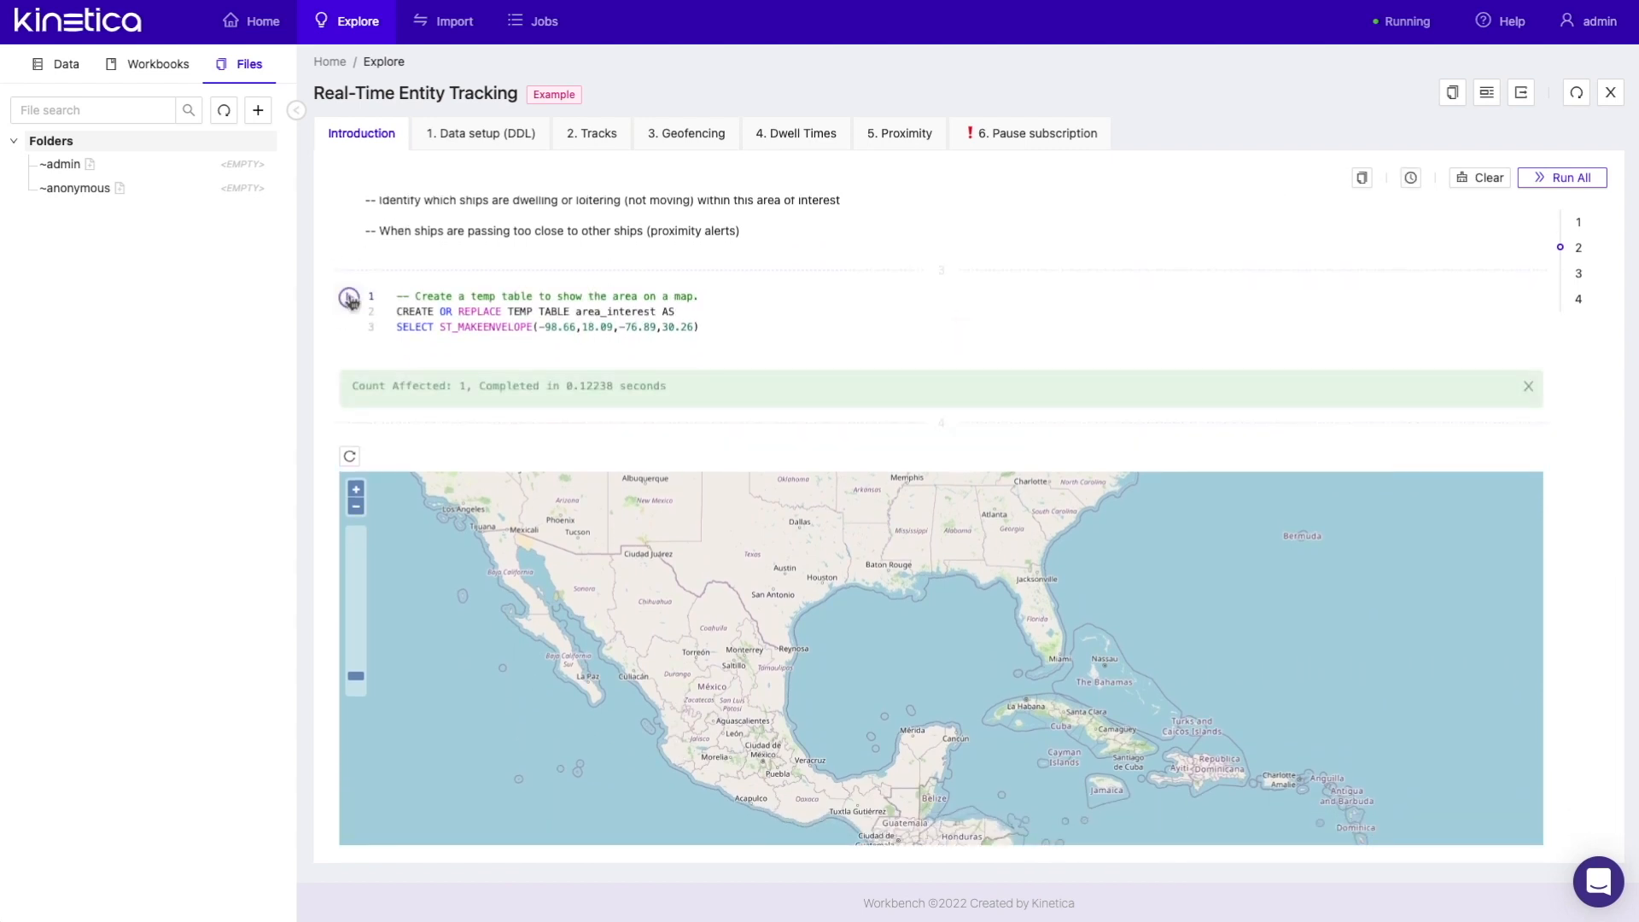
left_click(349, 456)
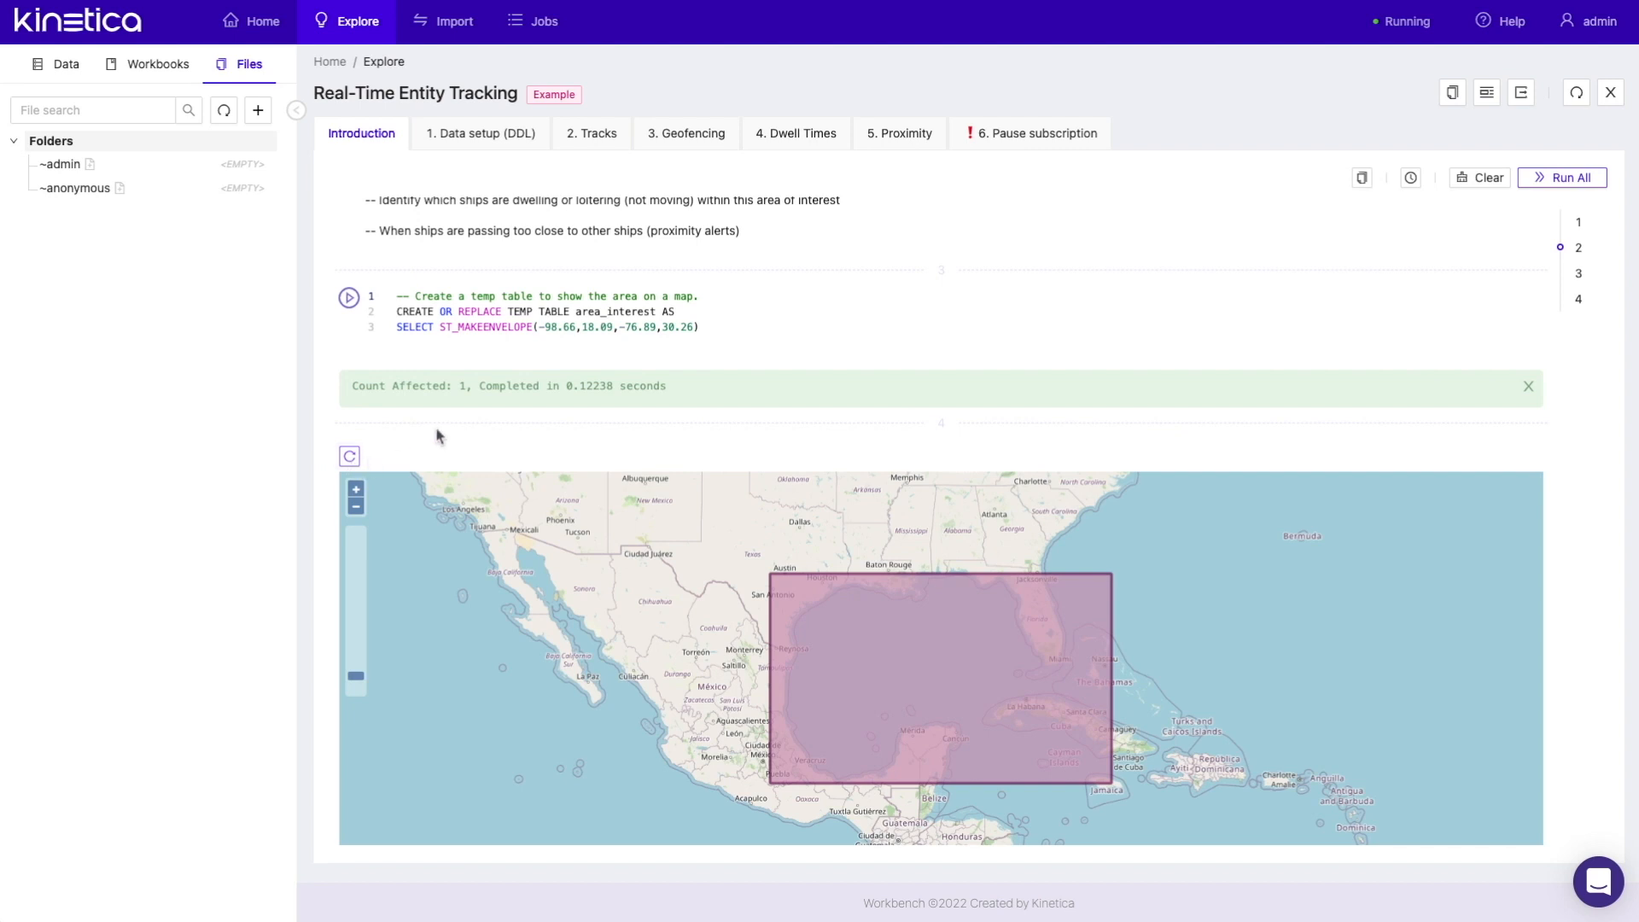
scroll(437, 436, "down", 1)
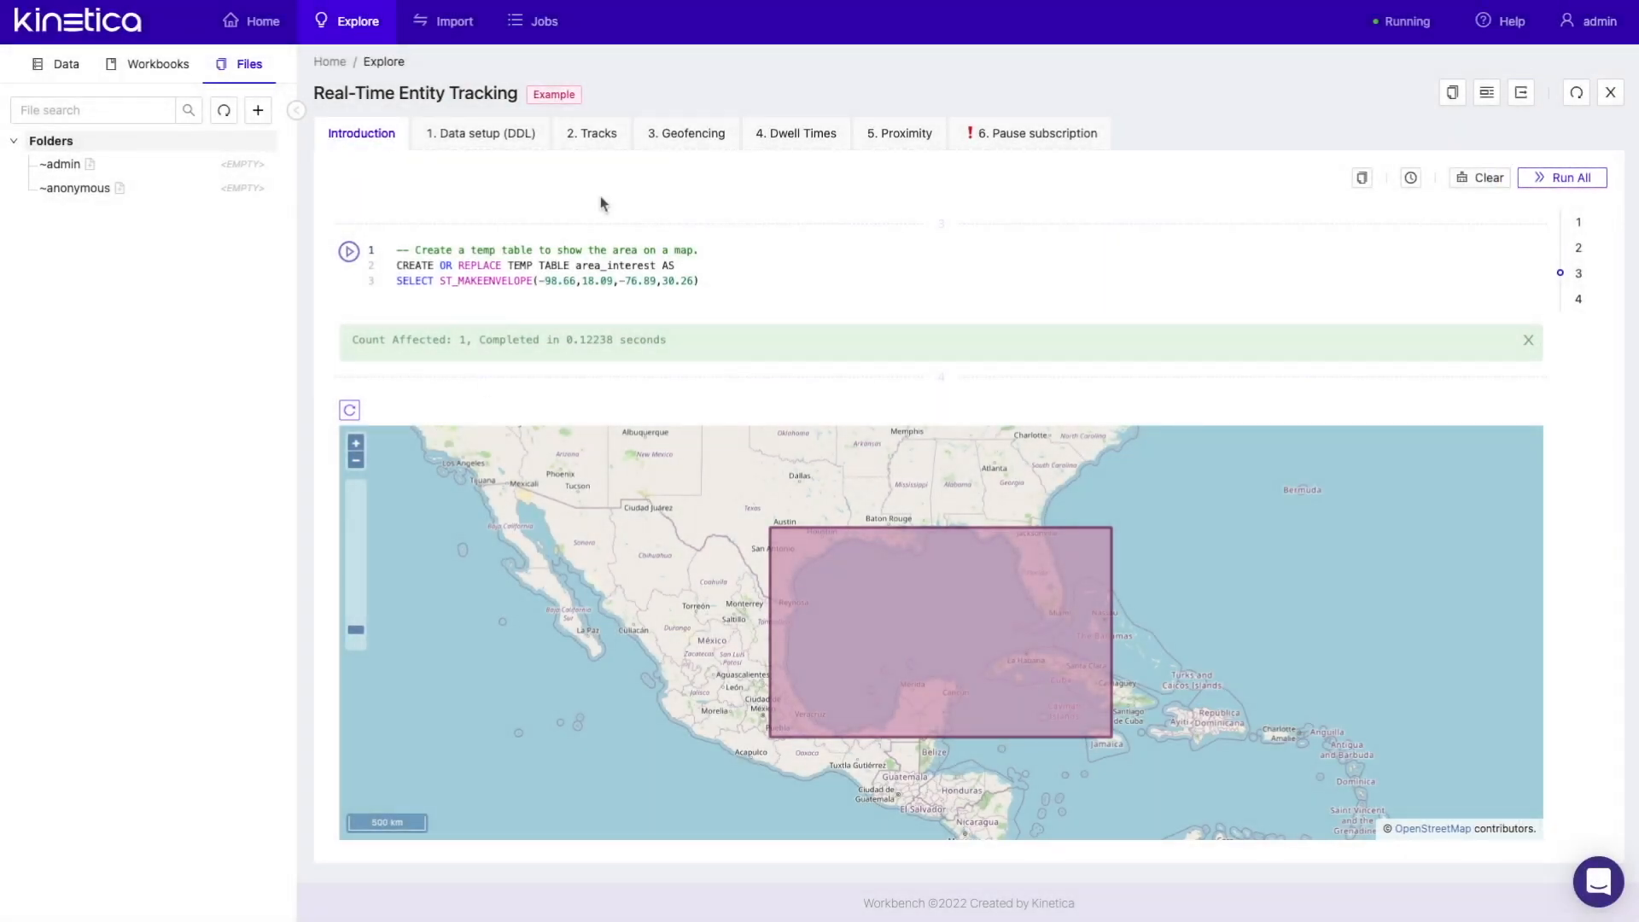
Step: Run all blocks of the "1. Data setup (DDL)" sheet and view the ship tracks map at its end
left_click(507, 139)
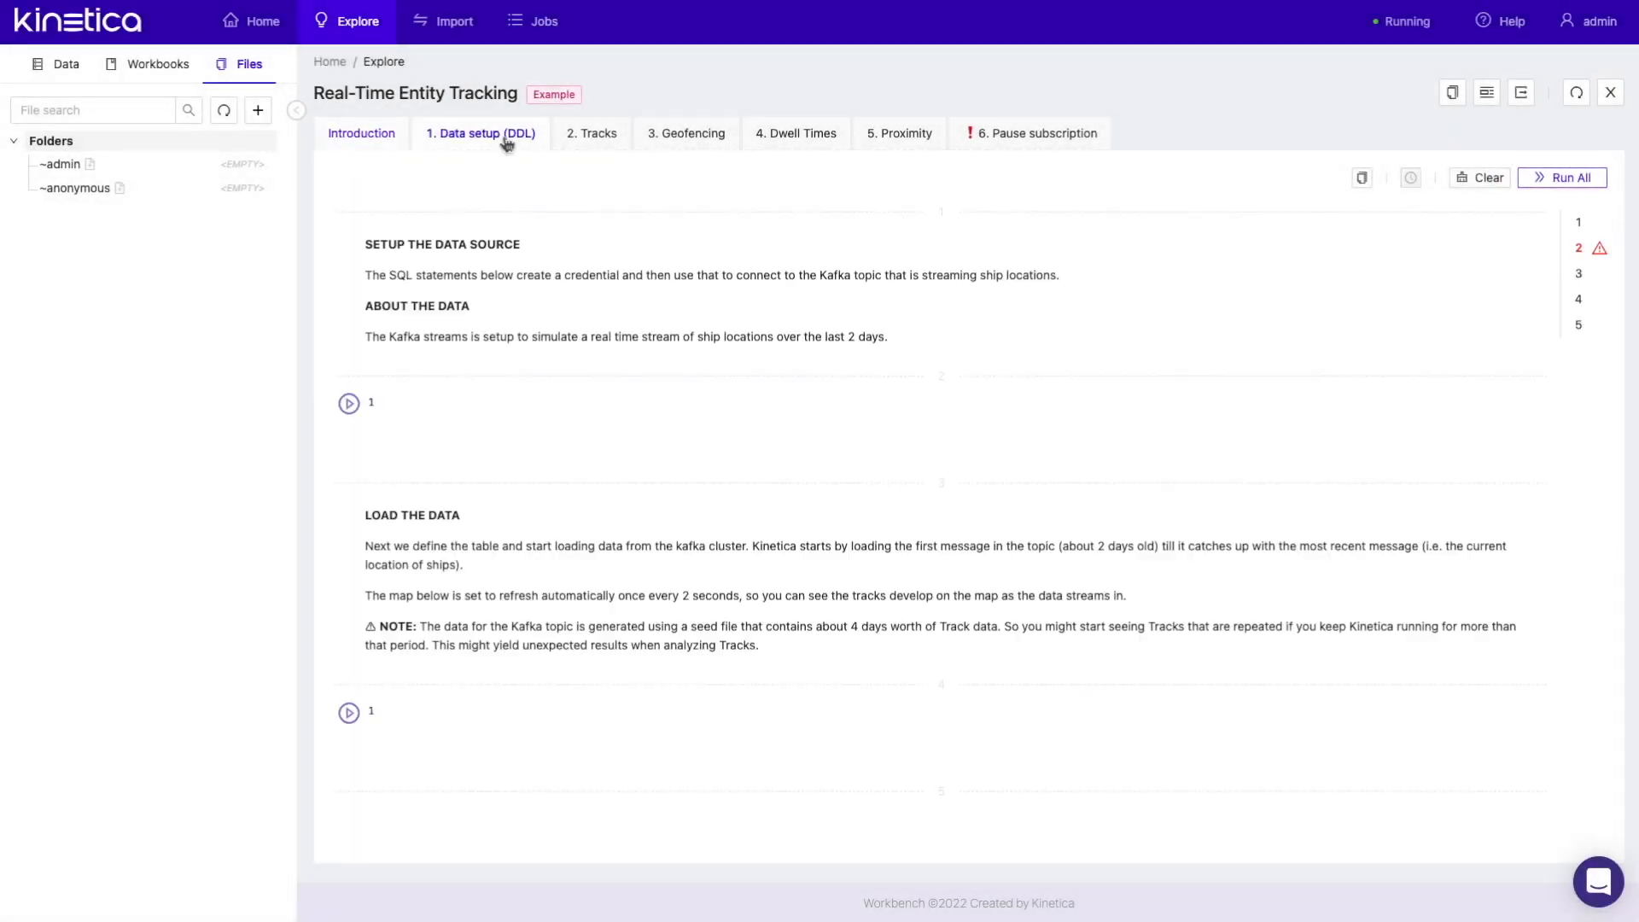
left_click(1561, 177)
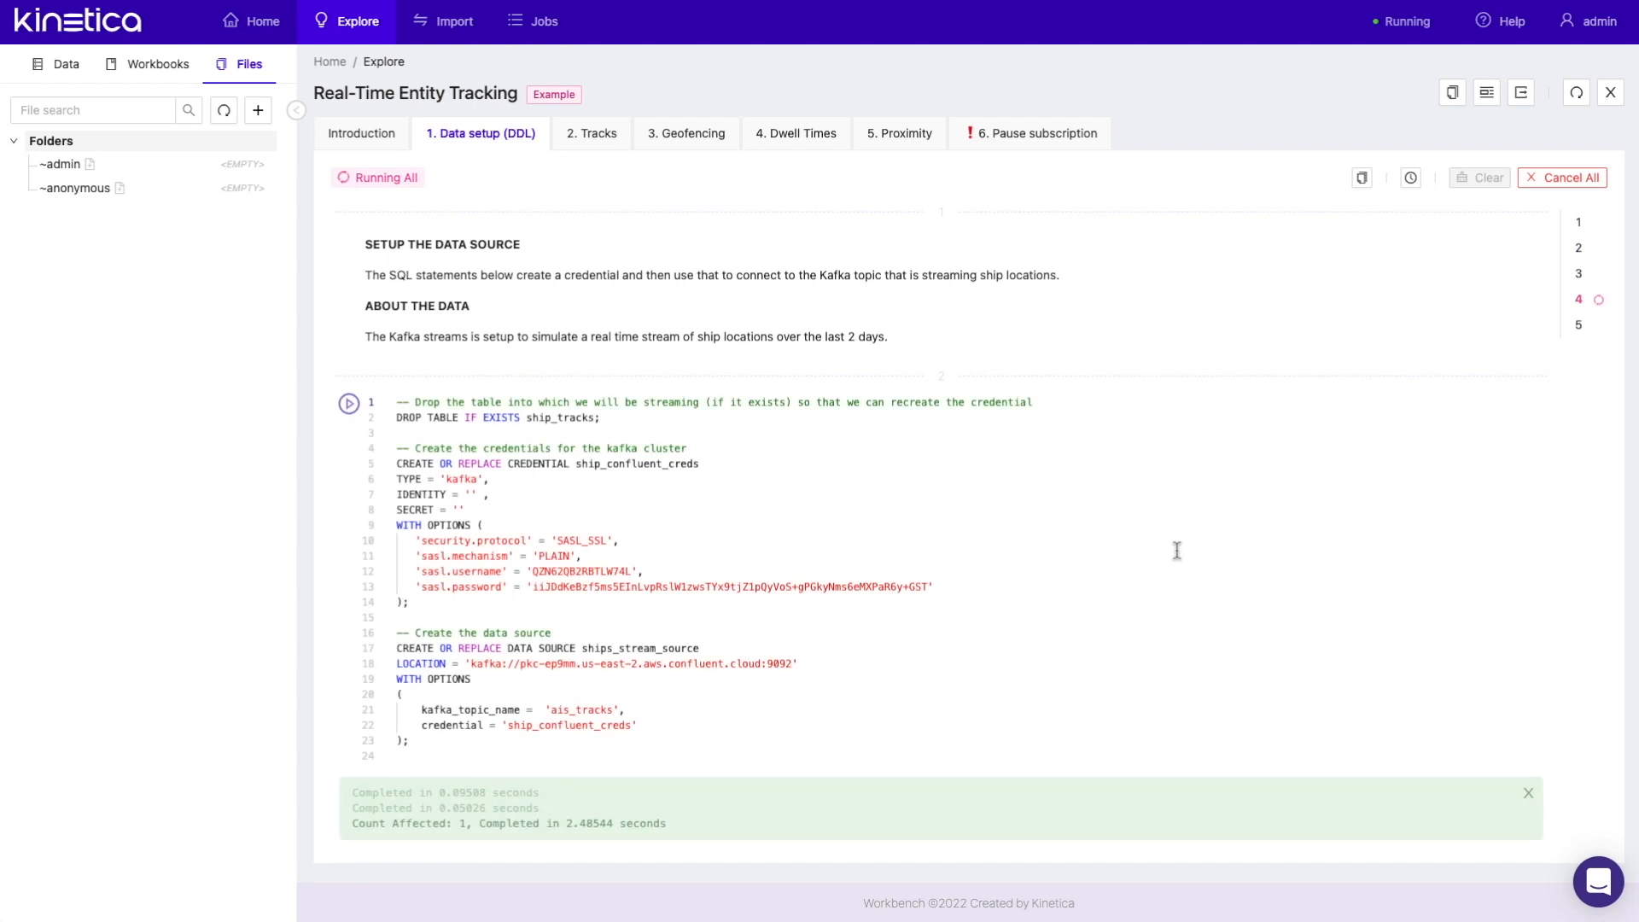
scroll(1176, 551, "down", 6)
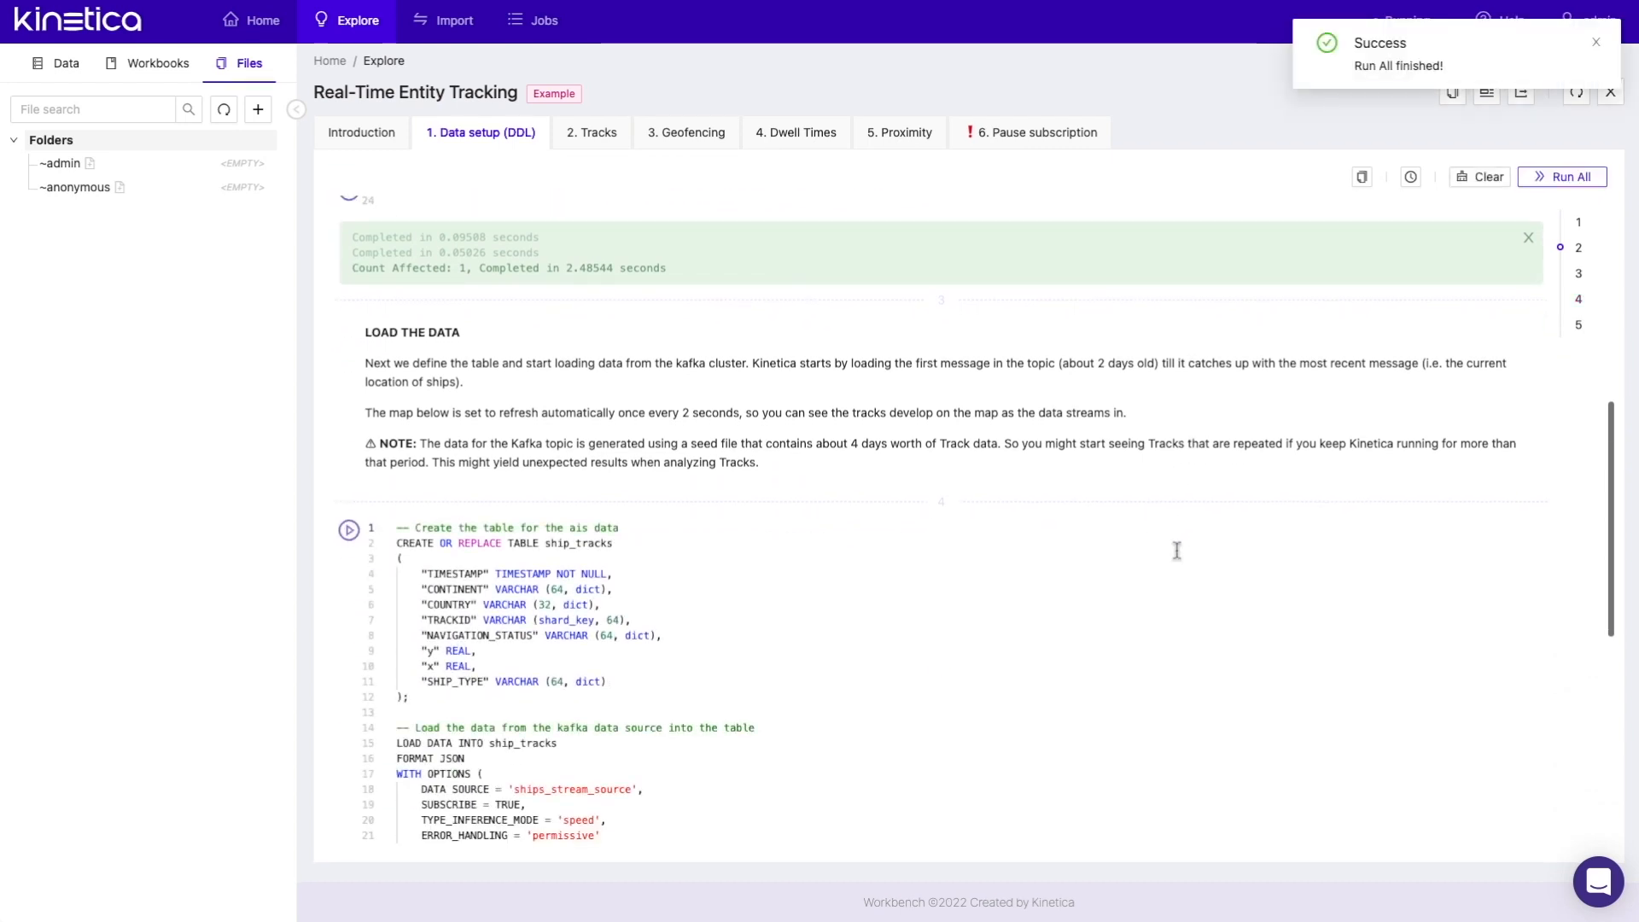
scroll(1174, 550, "down", 6)
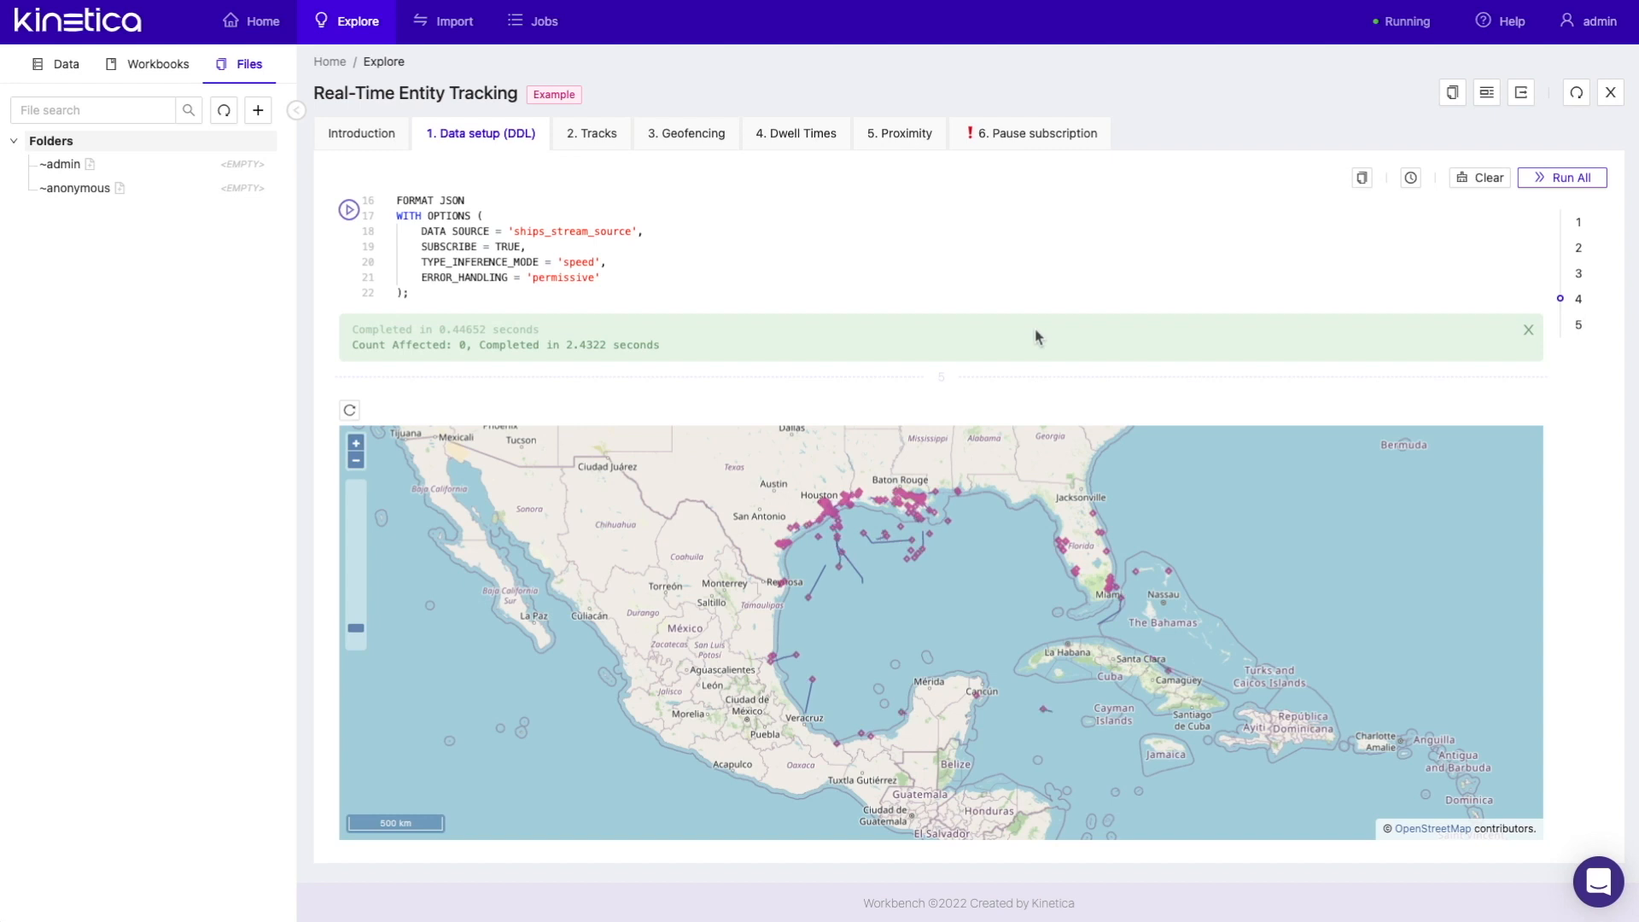
Step: Show the database objects and inspect the tables in the ki_home schema
left_click(64, 75)
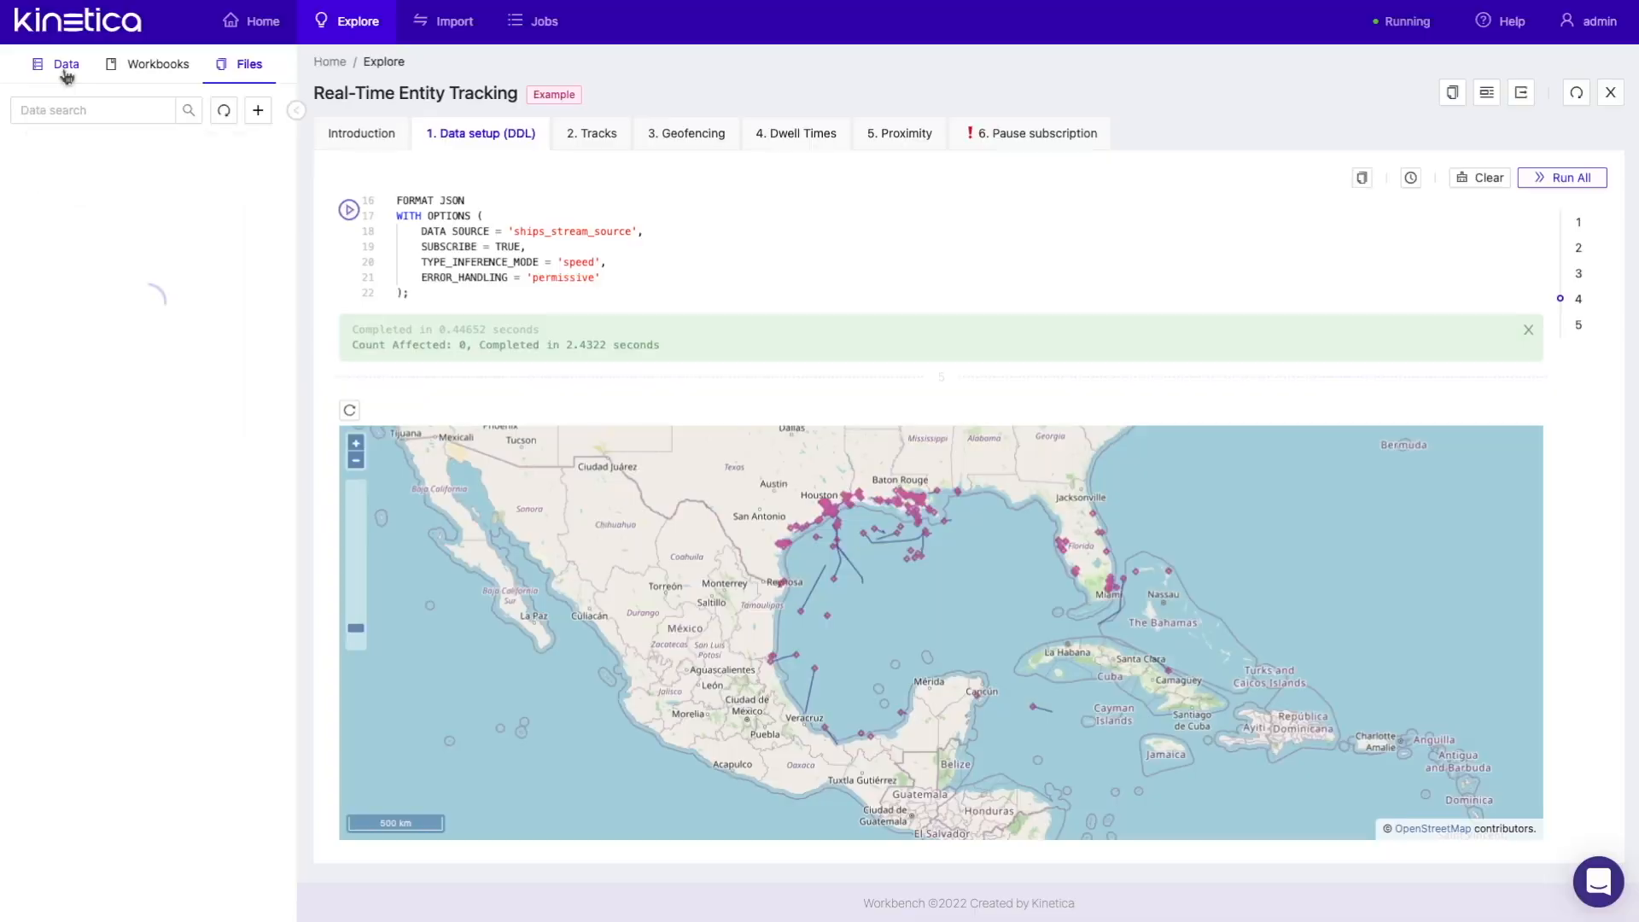
left_click(66, 76)
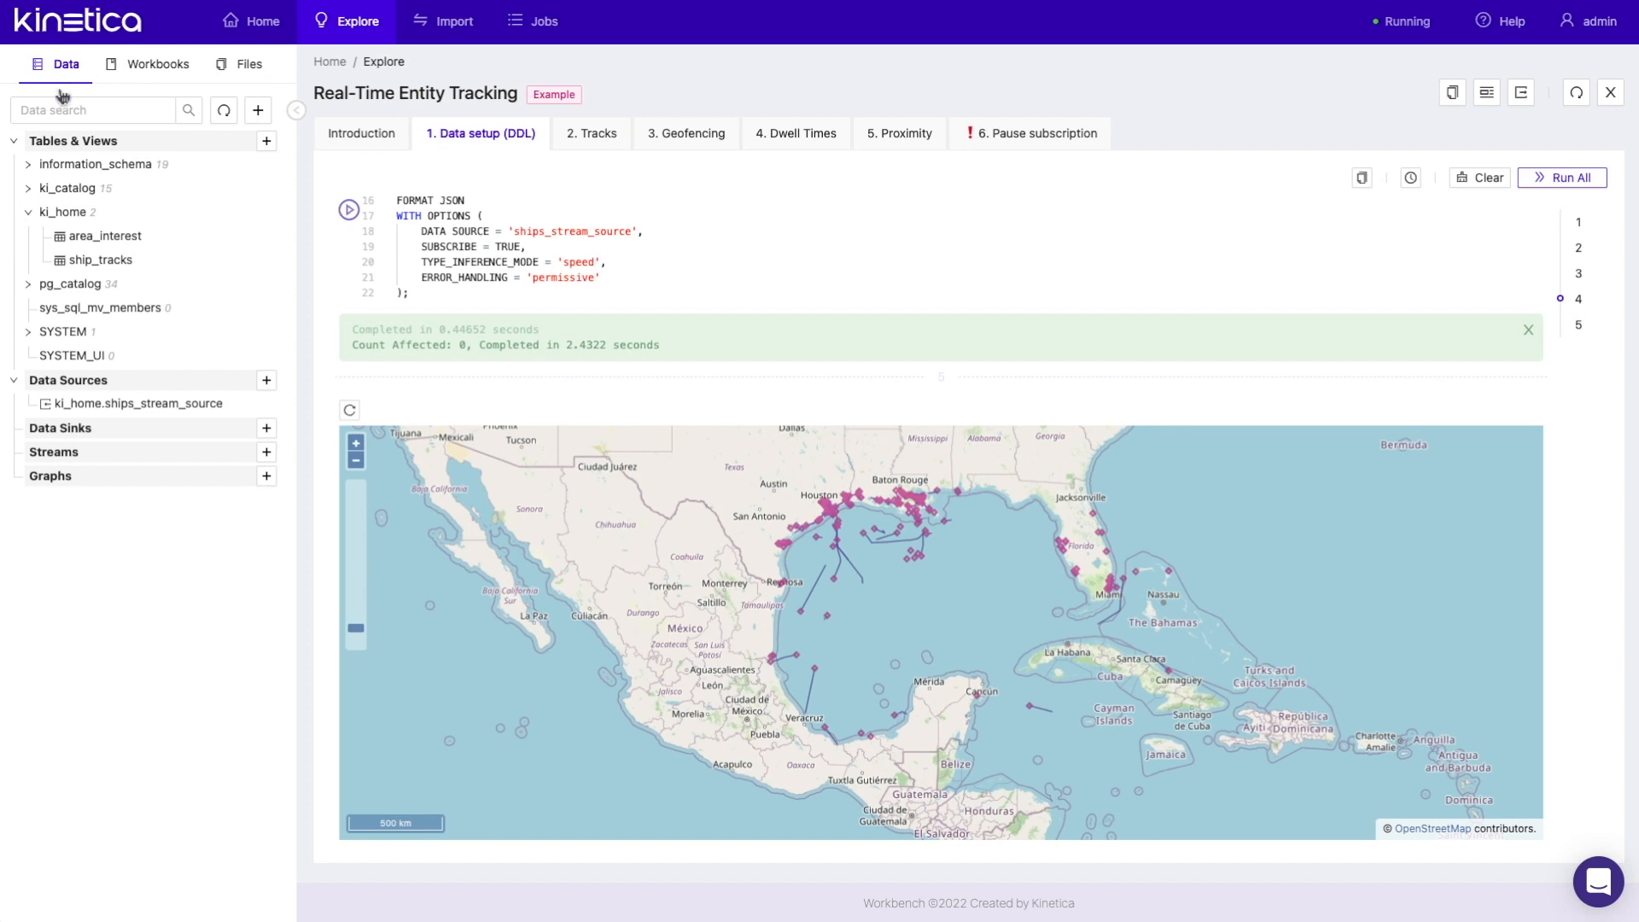
left_click(31, 214)
left_click(31, 213)
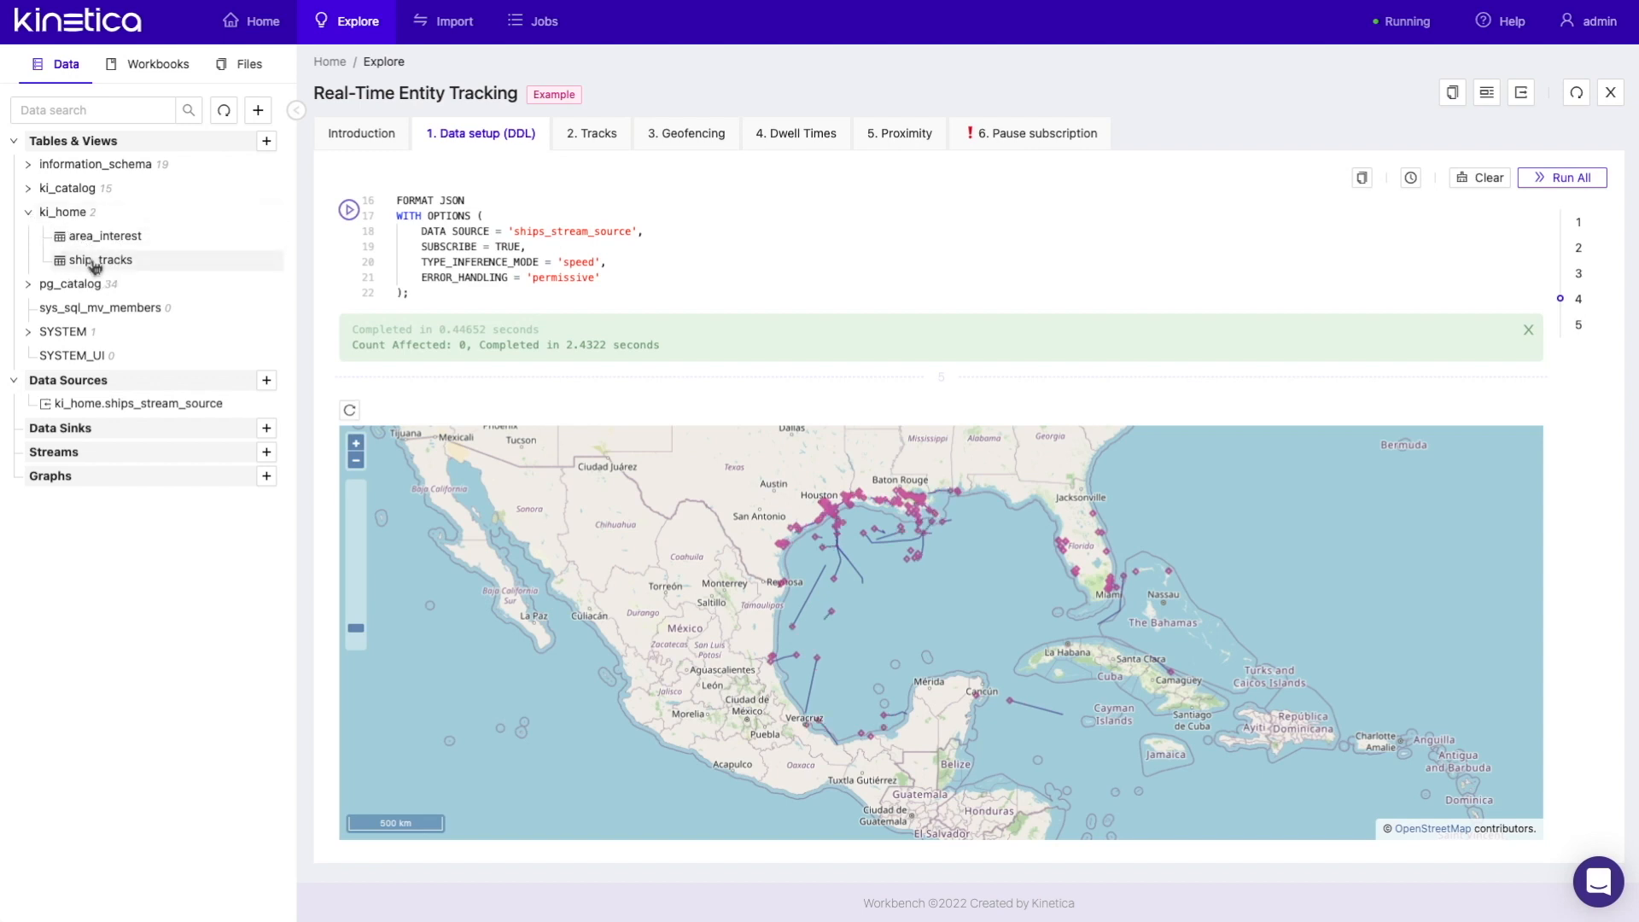
Step: Preview the ship_tracks table, browse its records through page 4, and close the preview
right_click(95, 267)
left_click(139, 308)
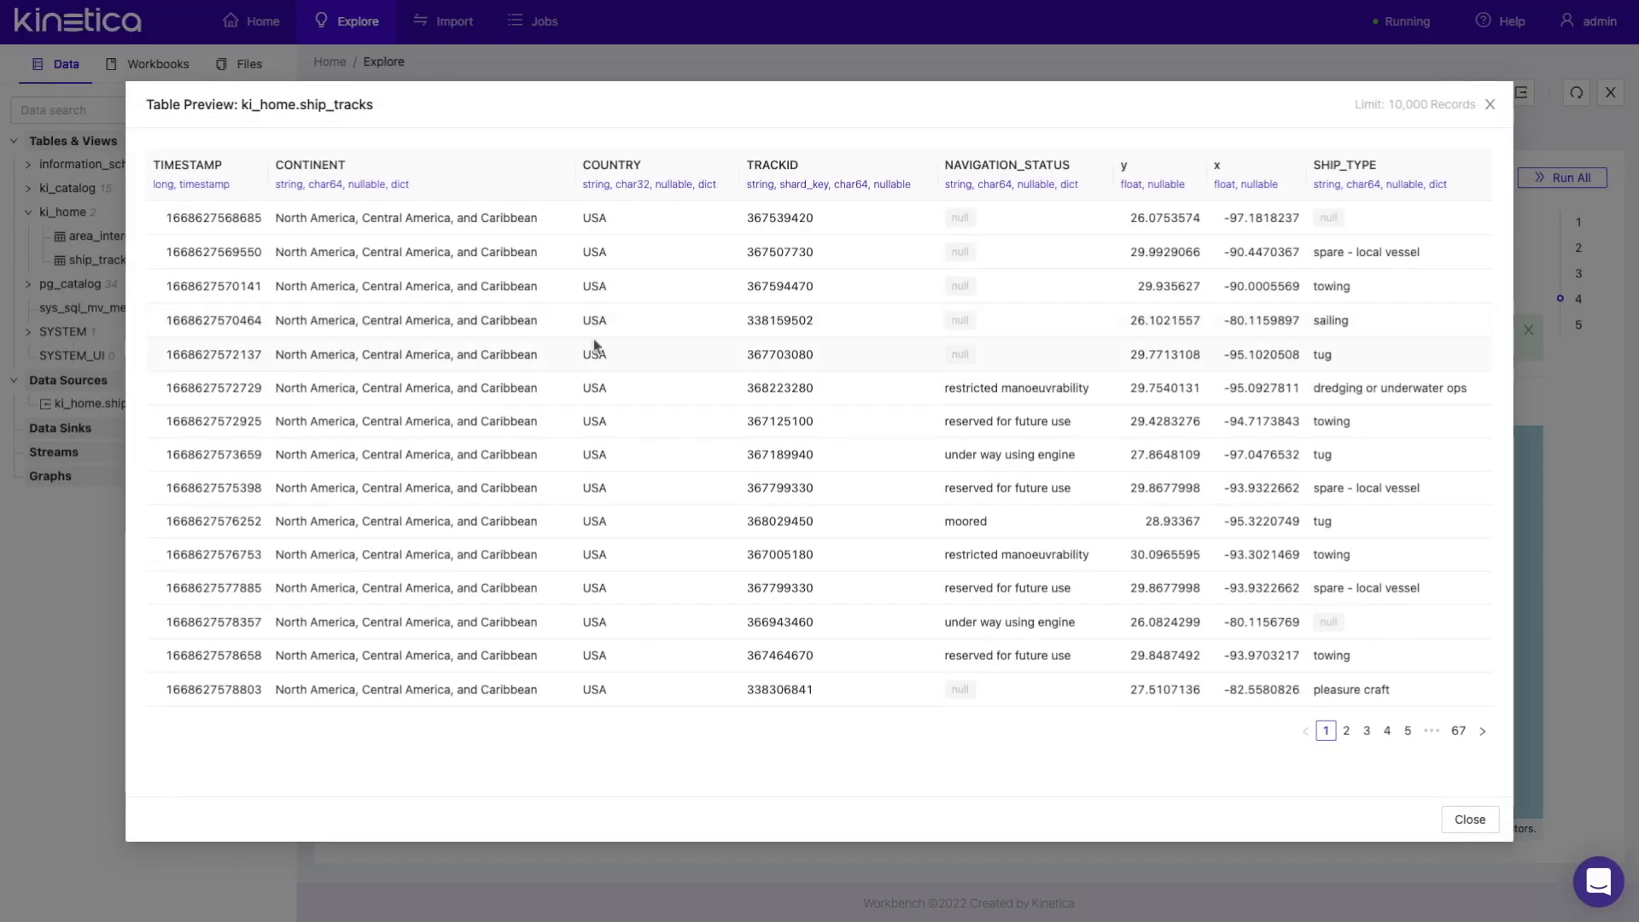
left_click(1346, 732)
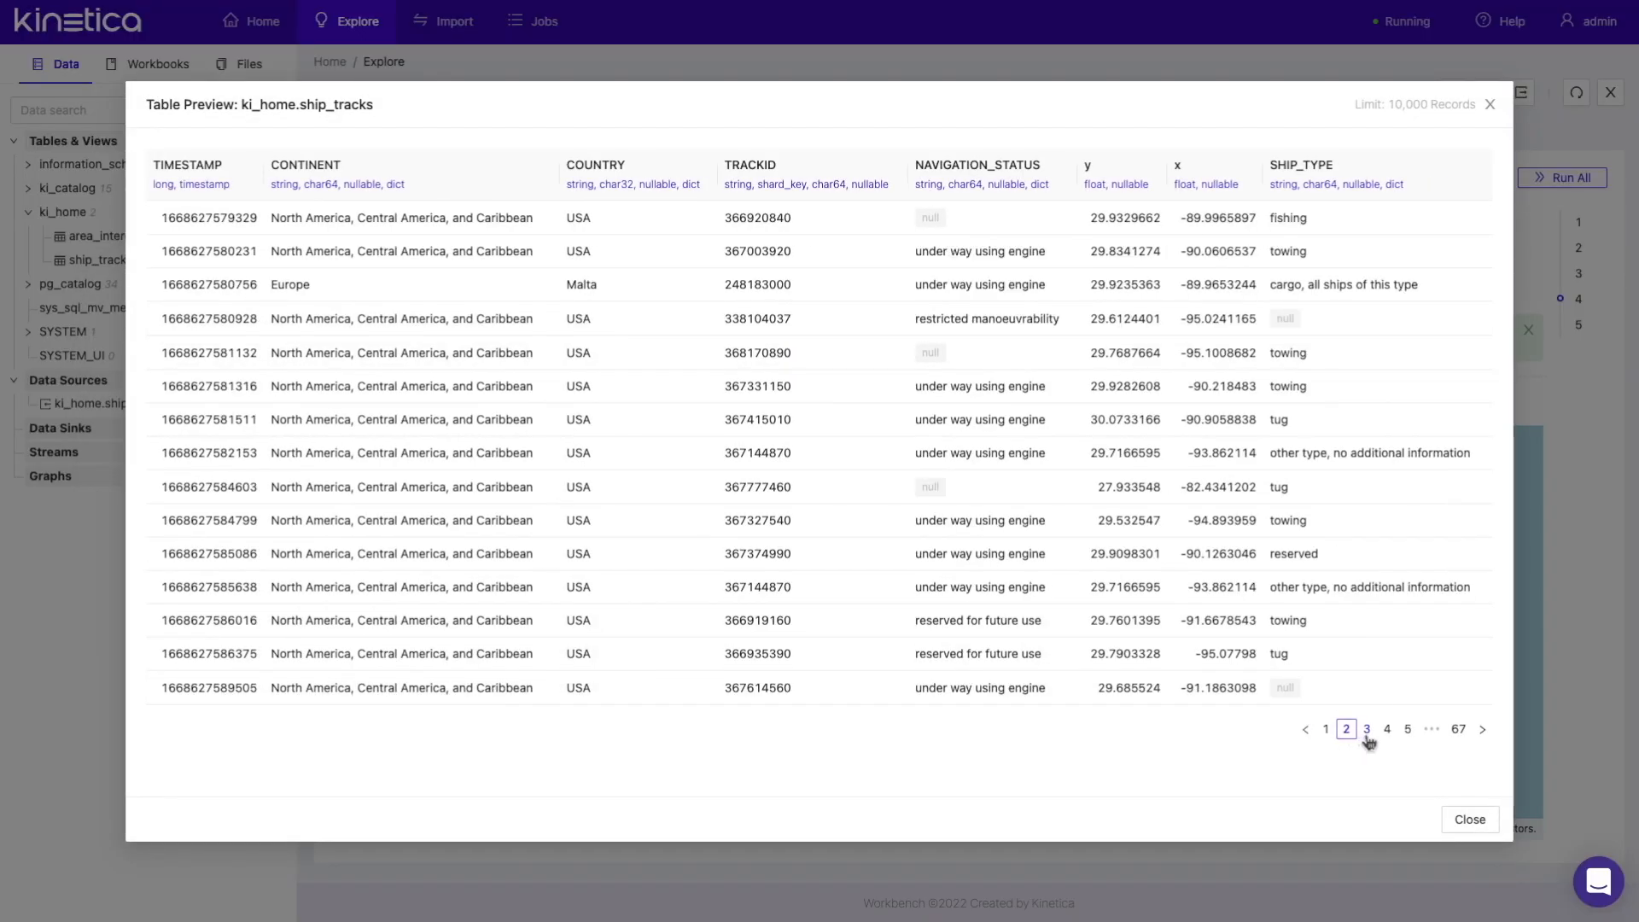
left_click(1366, 732)
left_click(1387, 732)
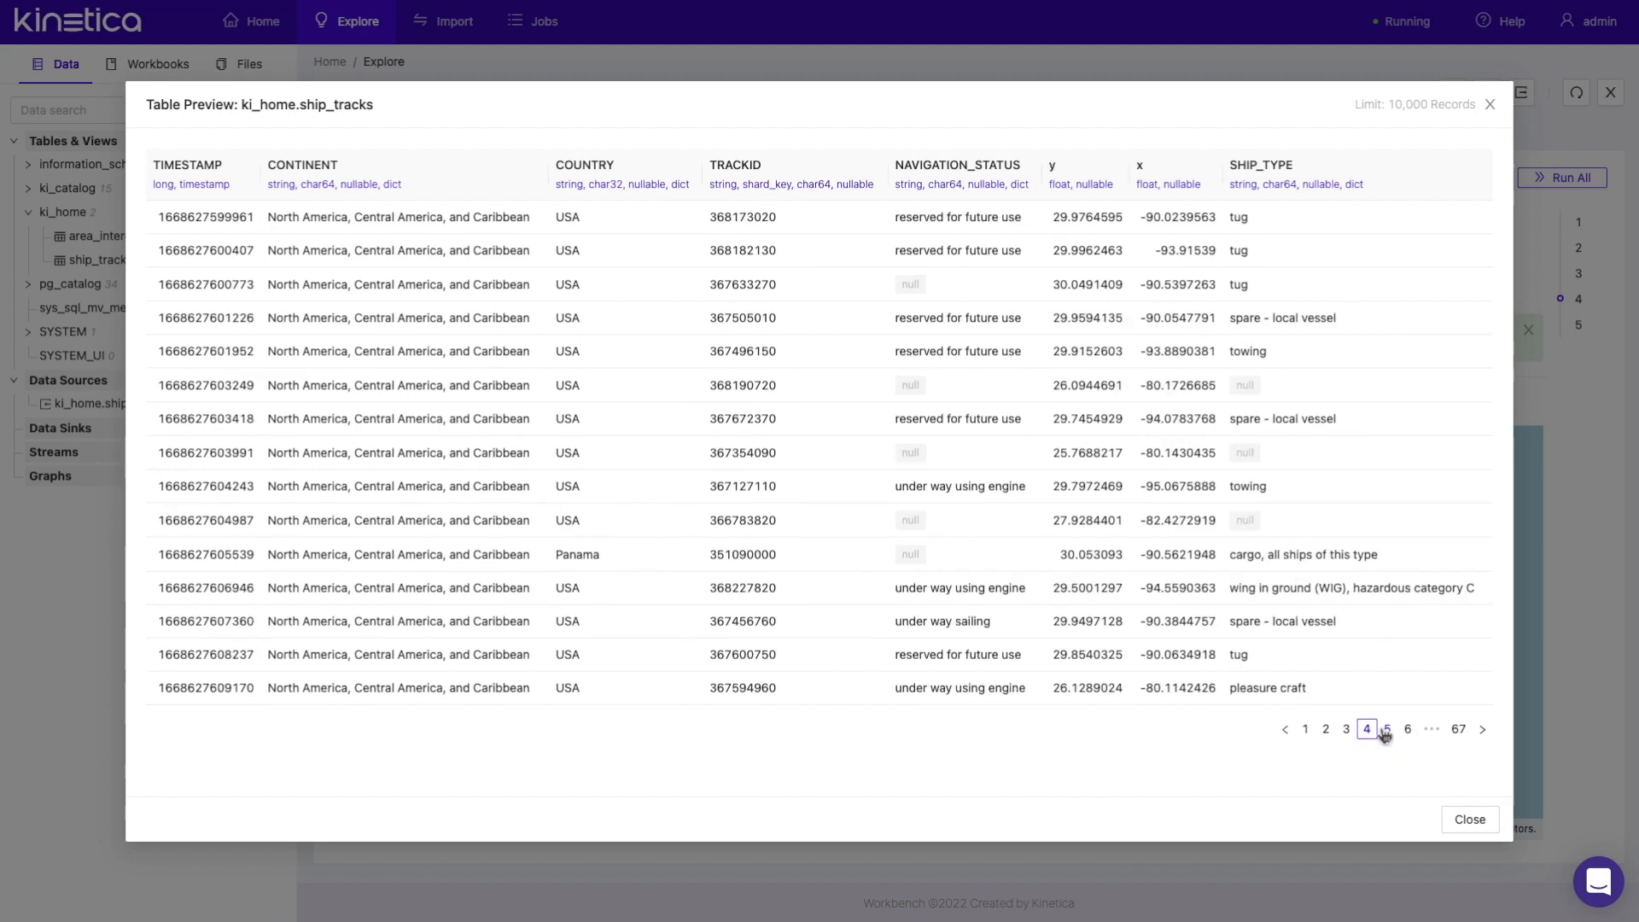
left_click(1470, 819)
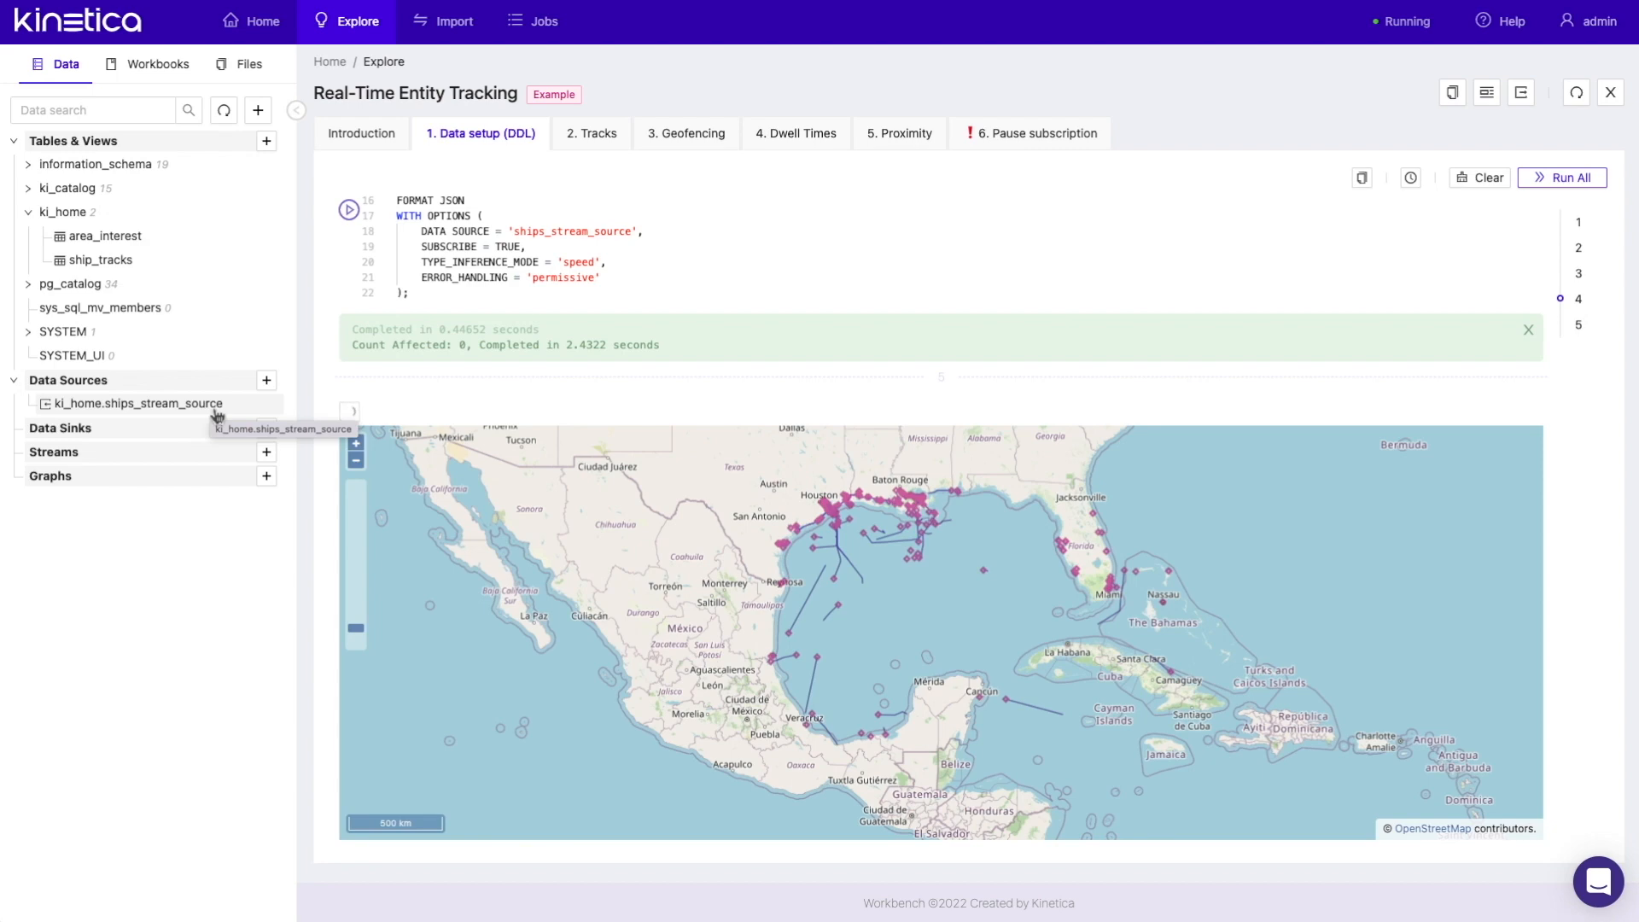
Step: Inspect the configuration of the ki_home.ships_stream_source data source and close it without updating
right_click(198, 411)
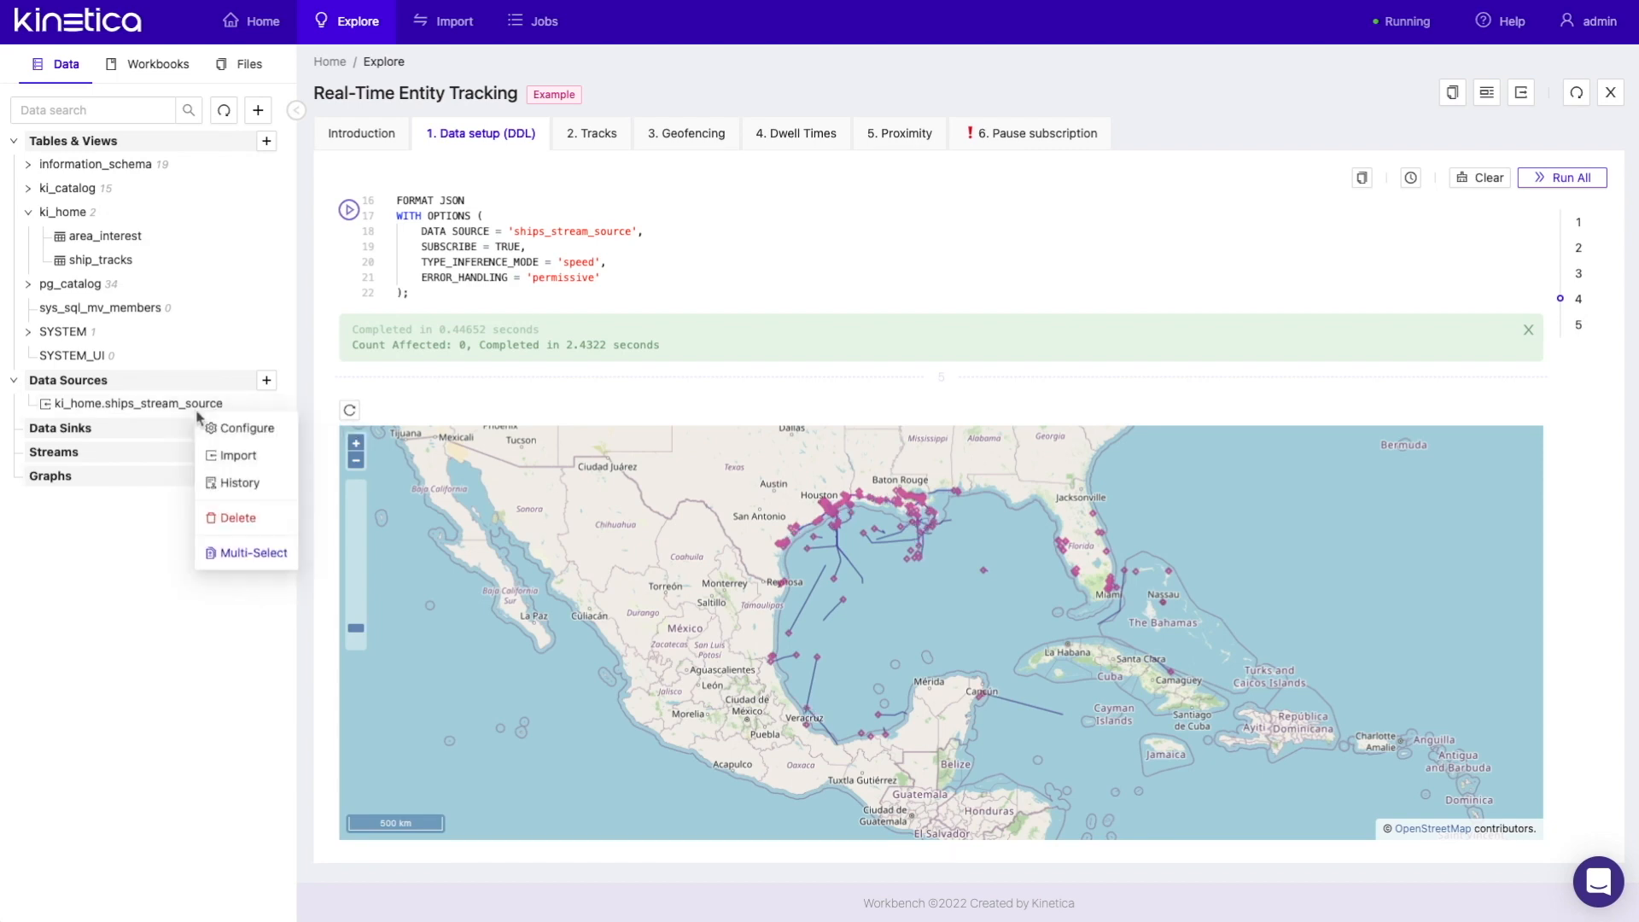
left_click(222, 433)
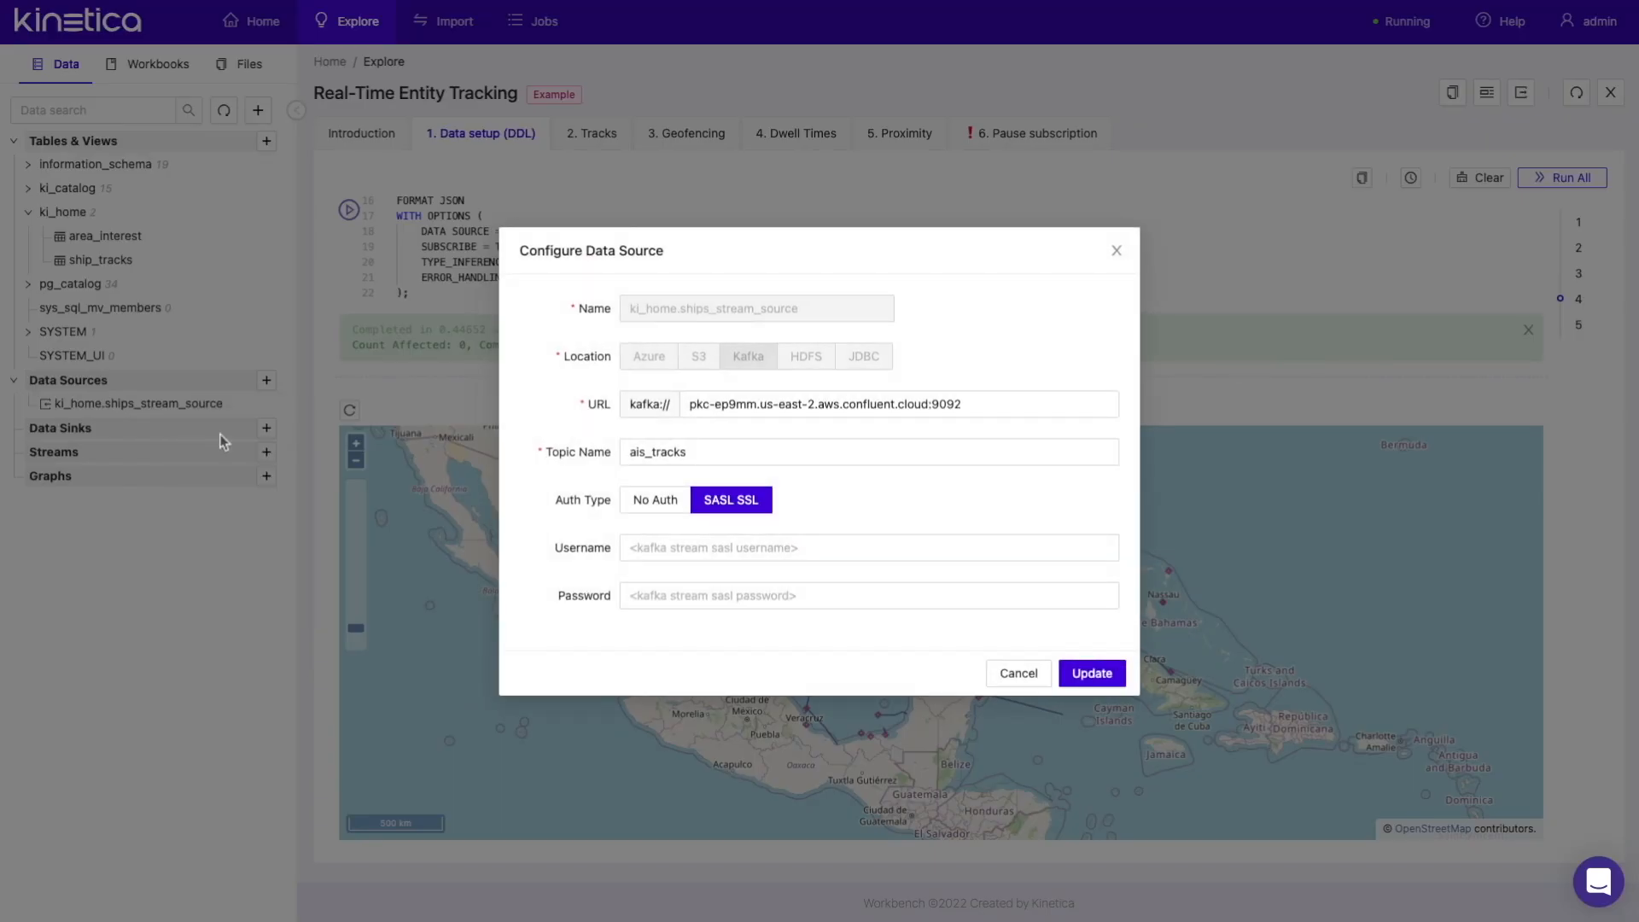
left_click(1045, 678)
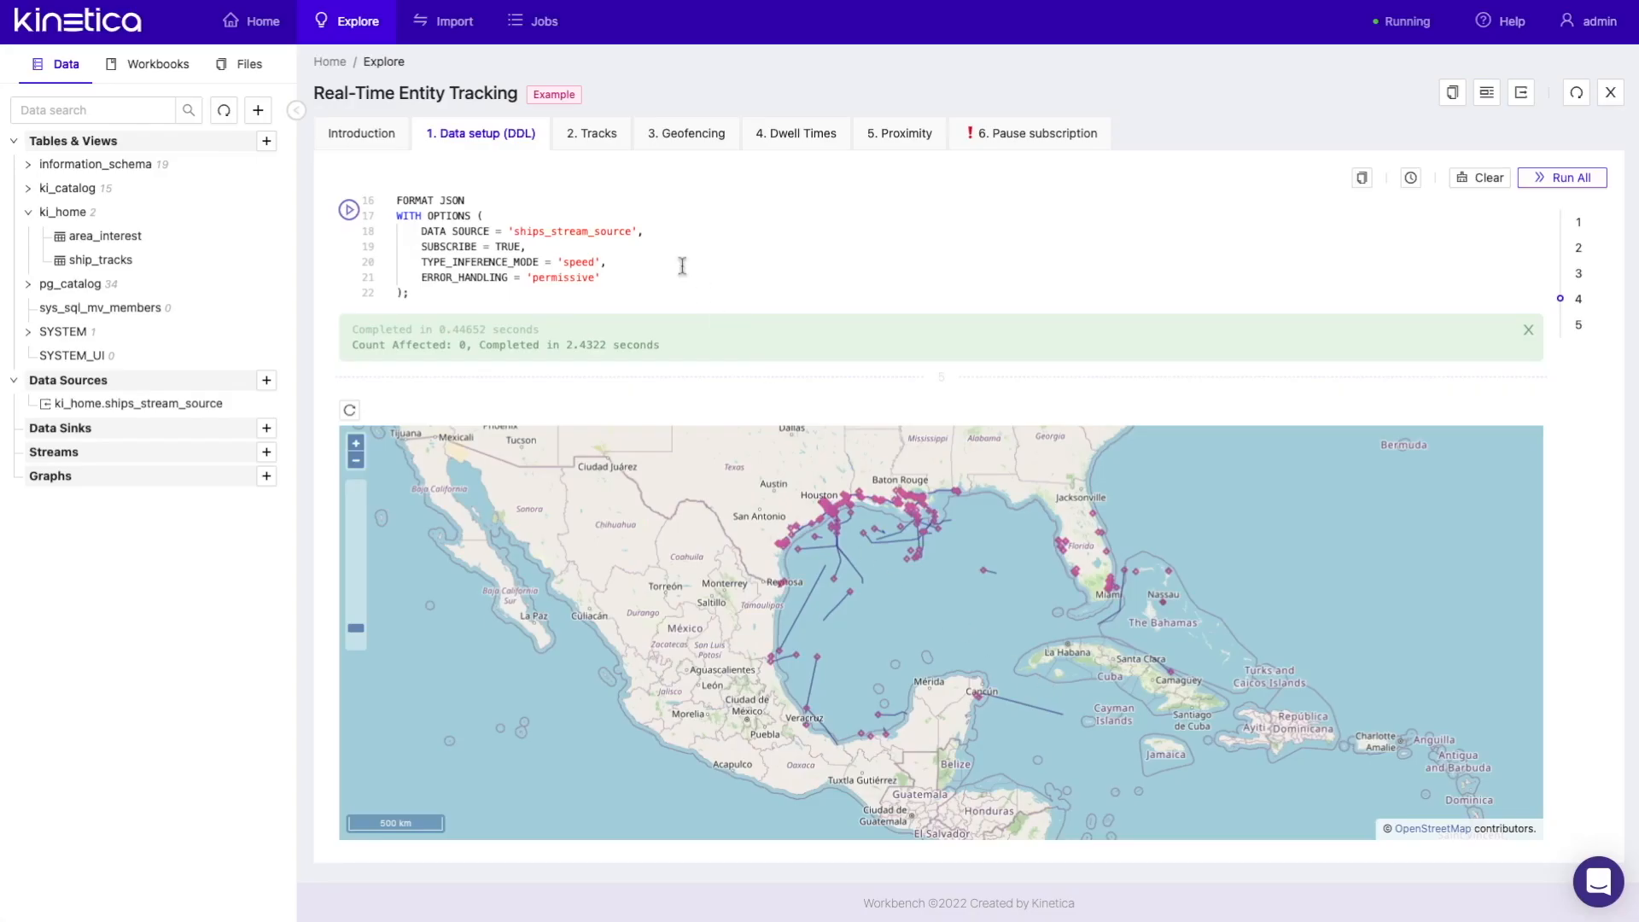
Step: Browse the import sources, including the list of JDBC data sources
left_click(455, 26)
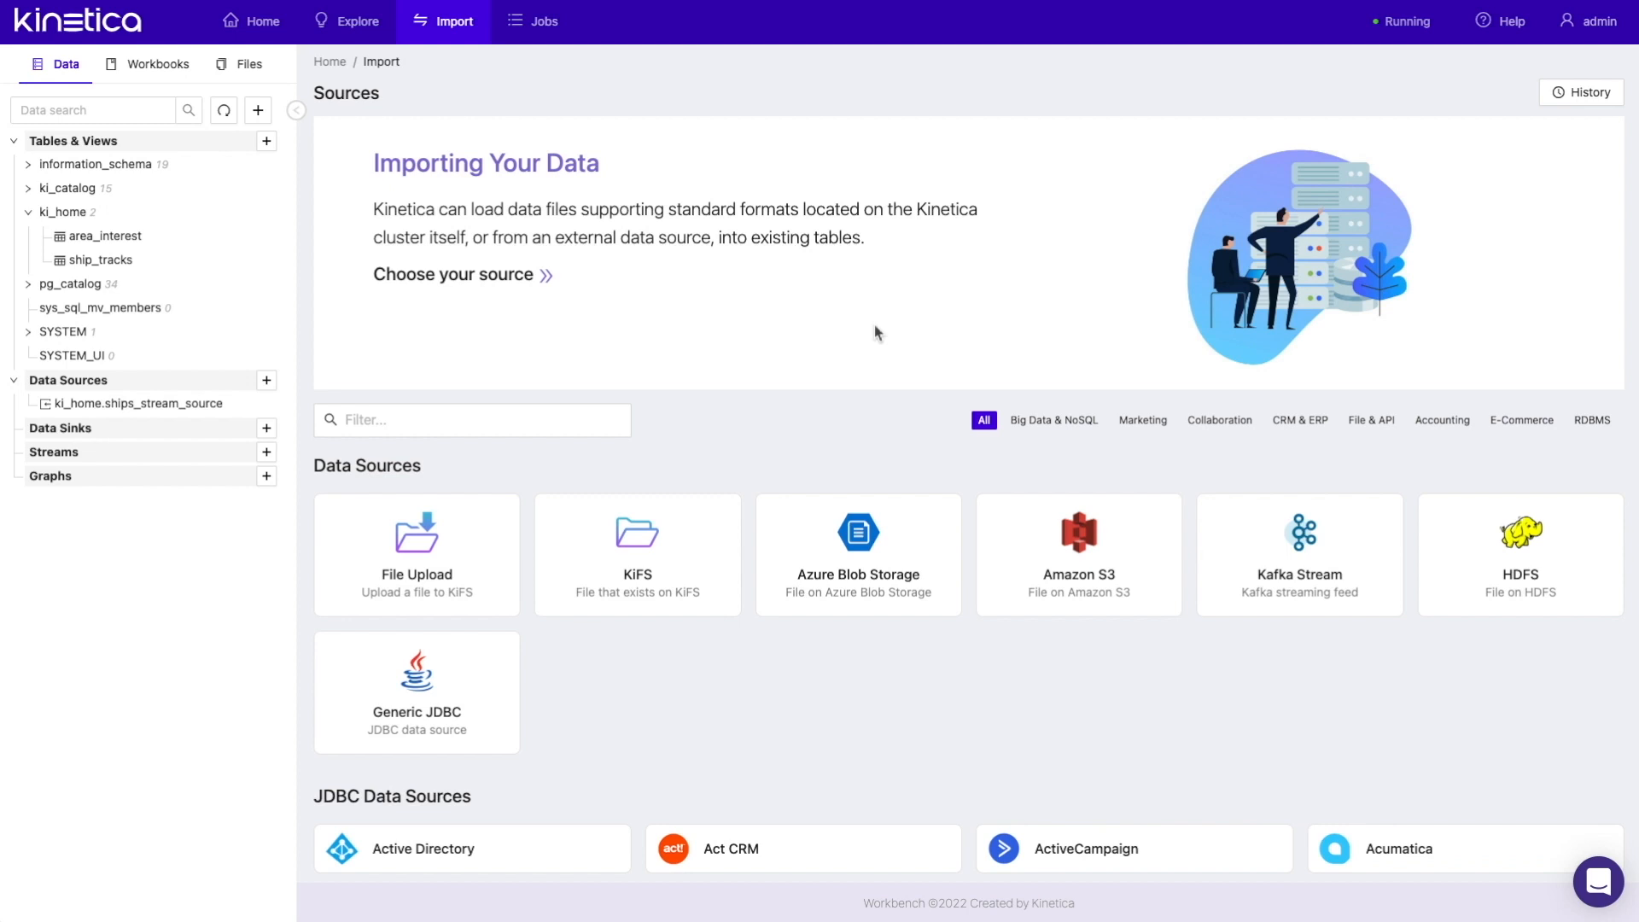
scroll(874, 324, "down", 5)
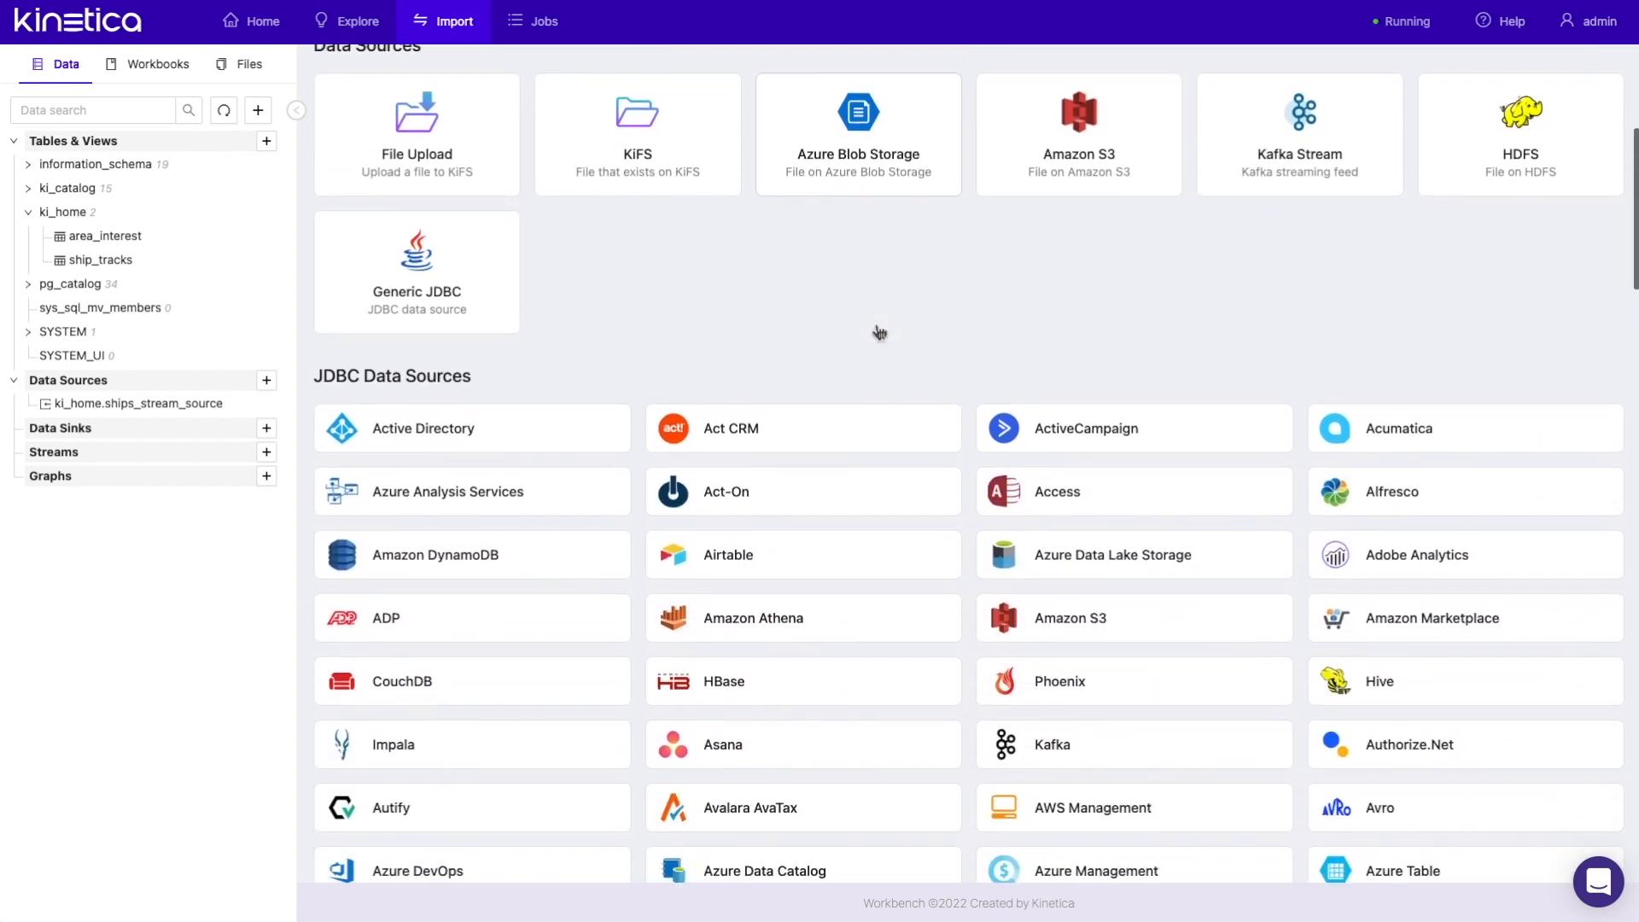
scroll(879, 331, "down", 4)
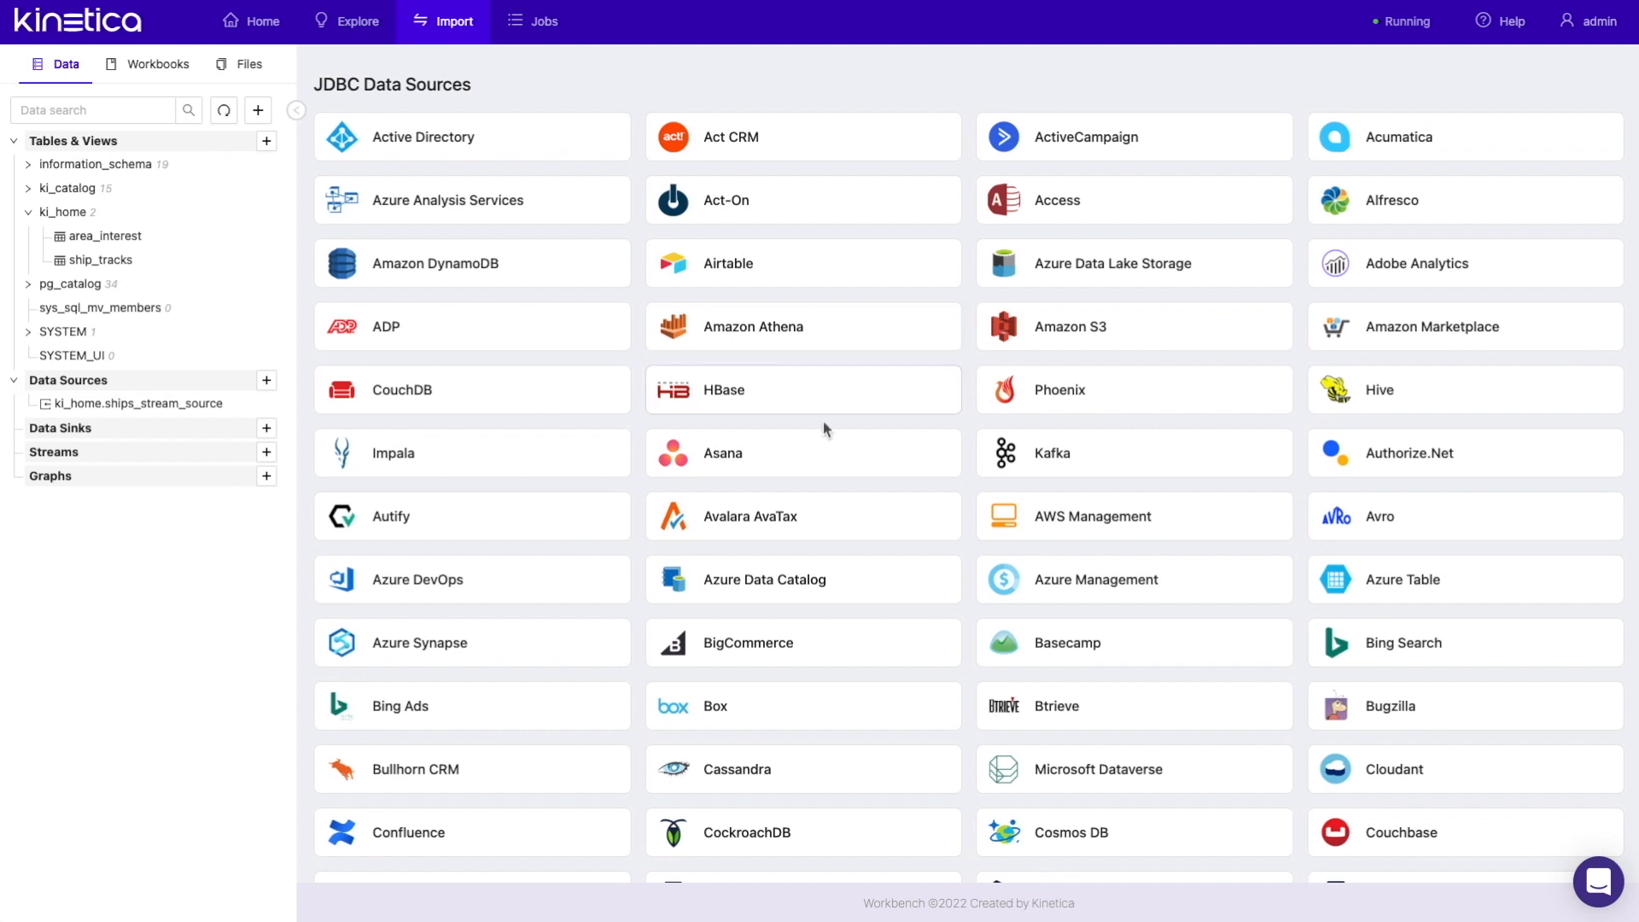
Step: Look over the Asana import setup and its connection parameters, and cancel the import
left_click(793, 462)
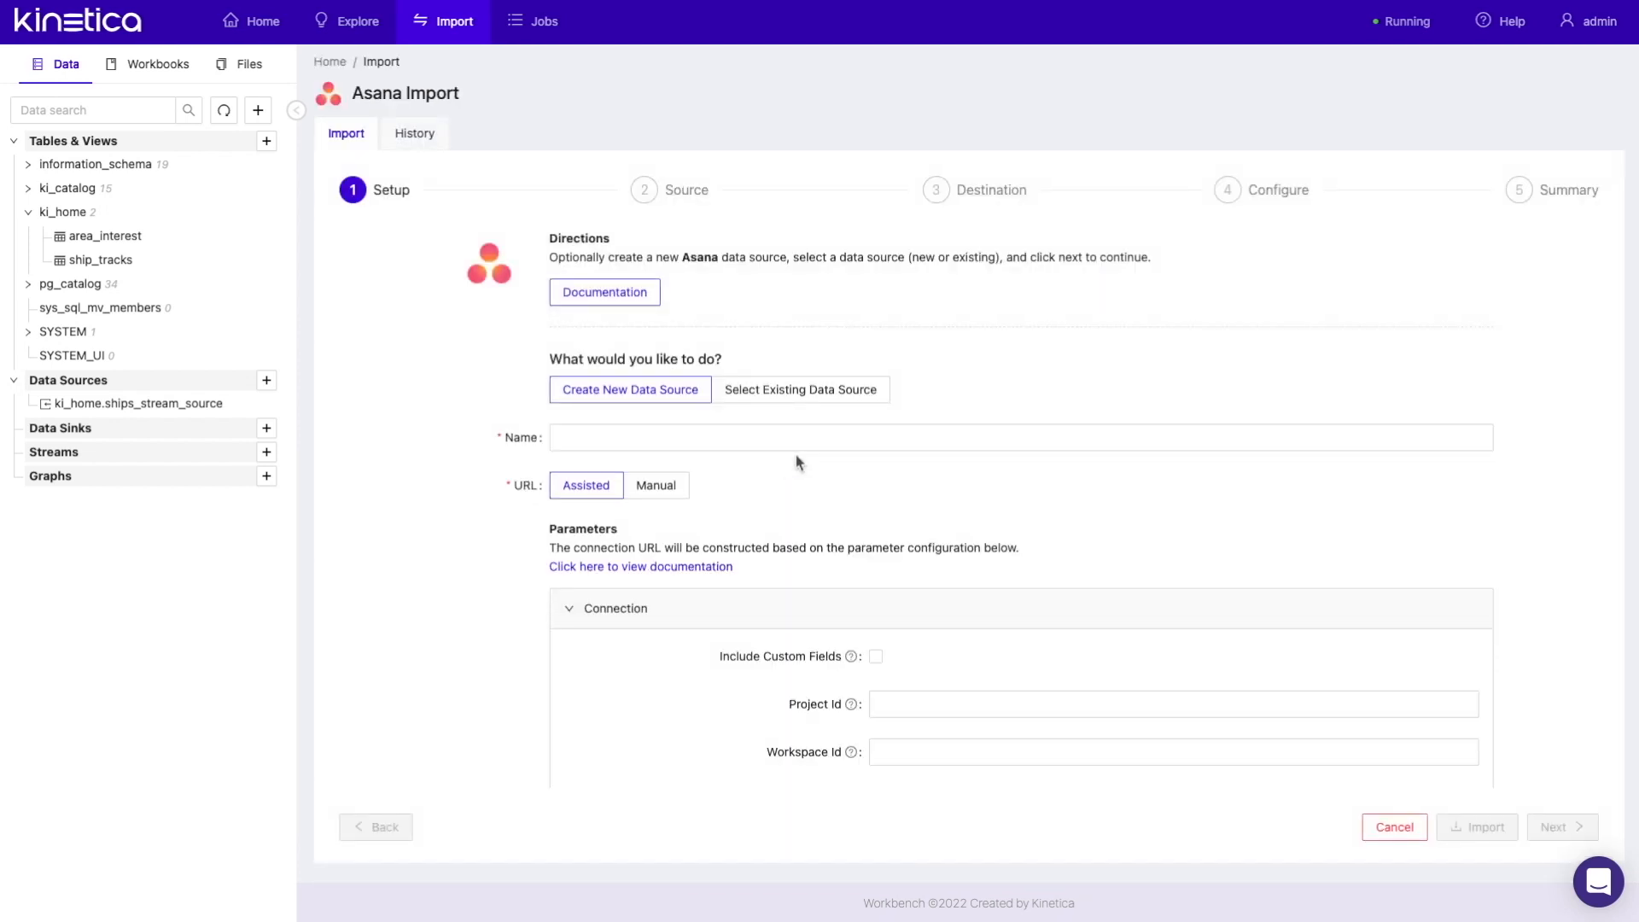
scroll(797, 461, "down", 1)
scroll(853, 466, "down", 3)
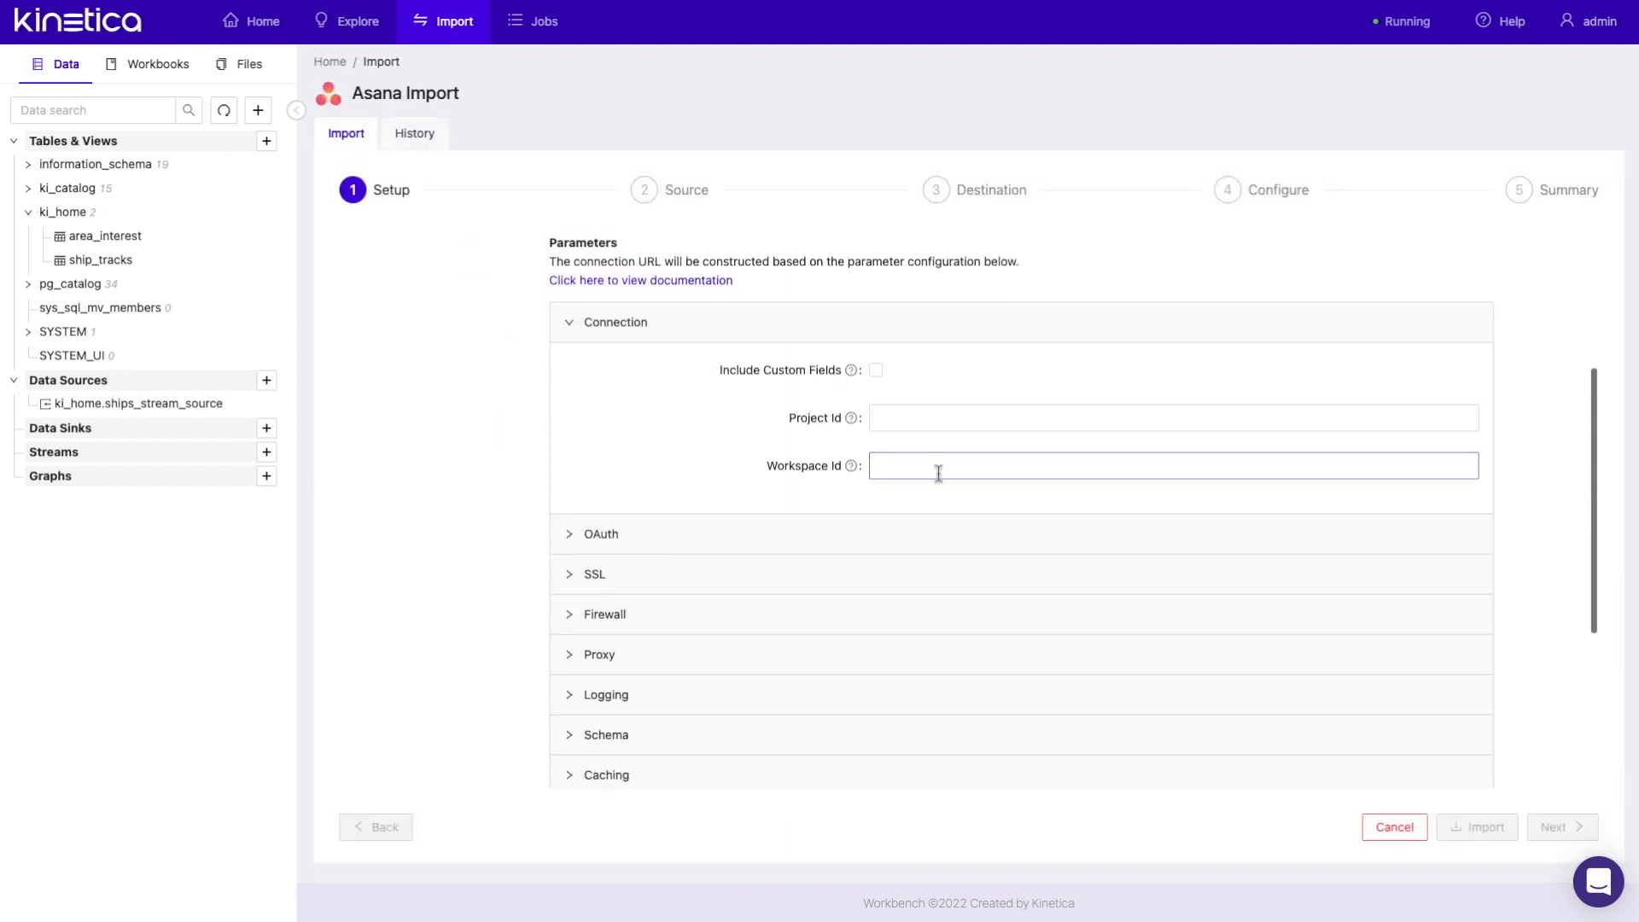
left_click(1390, 829)
left_click(1471, 776)
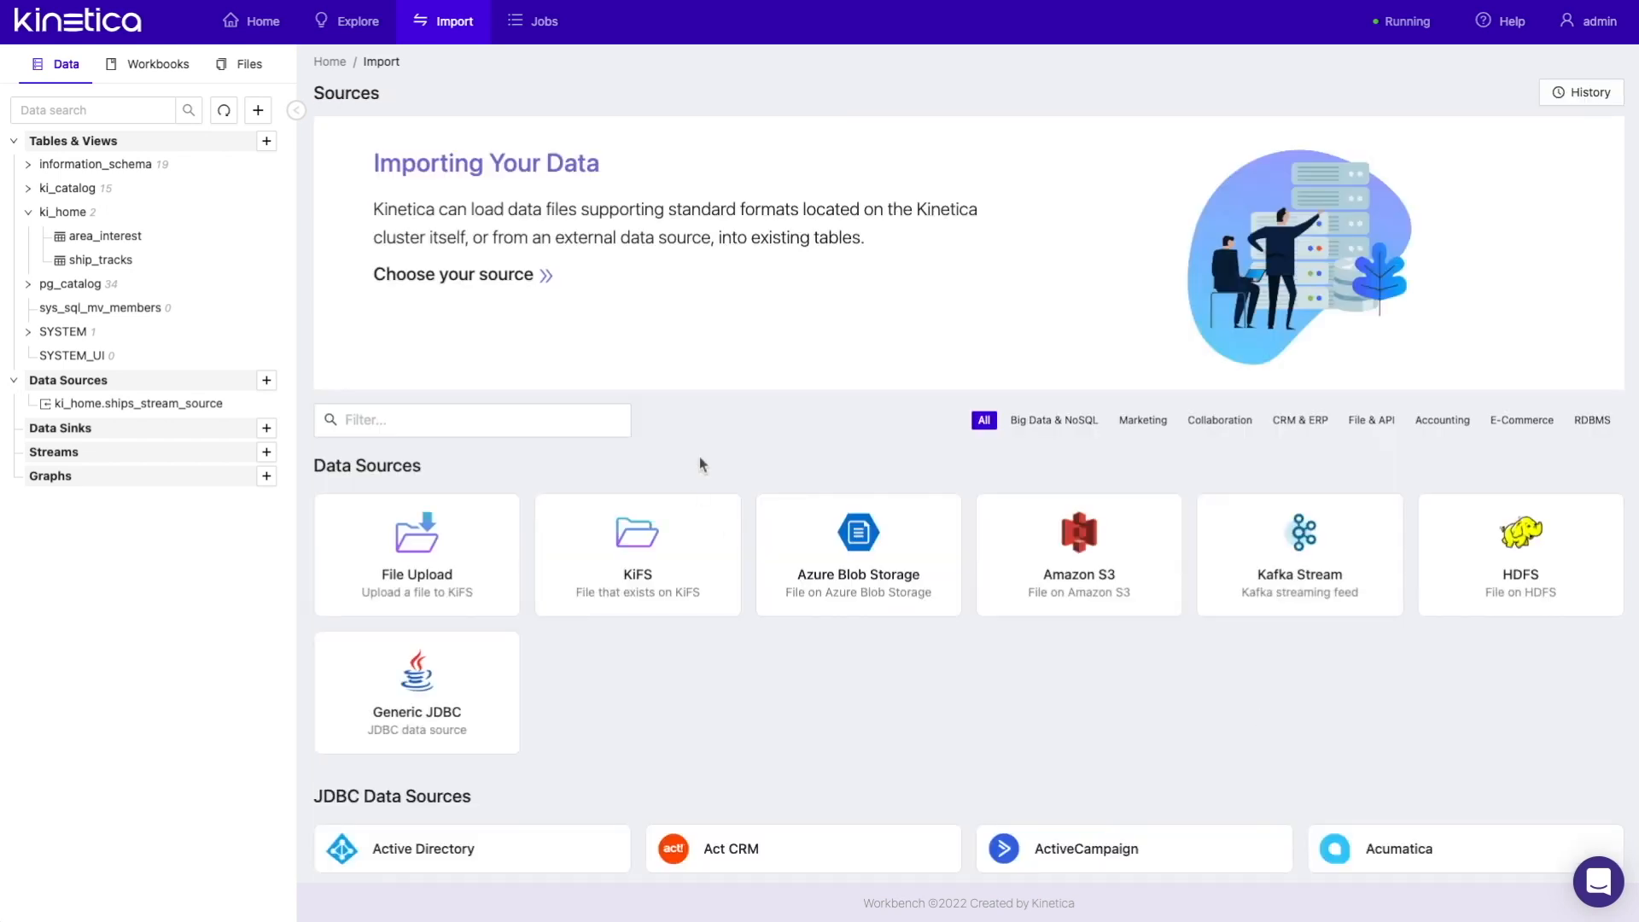
Step: Create an Amazon S3 data source named aws_s3 with bucket guidesdatapublic, region us-east-1 and no authentication
left_click(1074, 577)
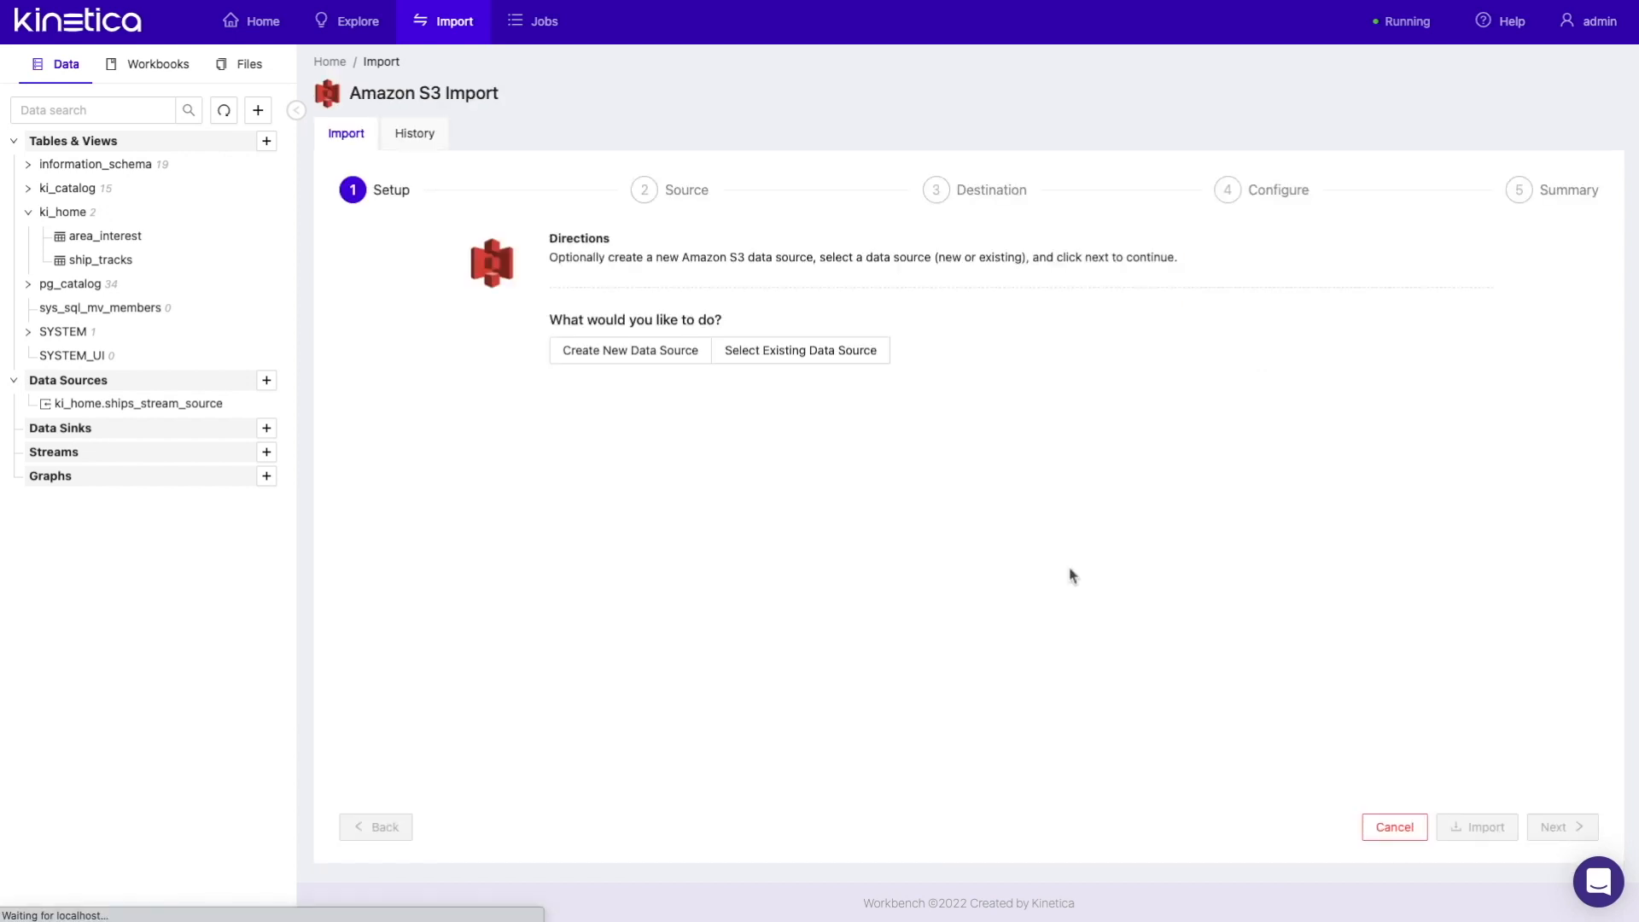
left_click(671, 351)
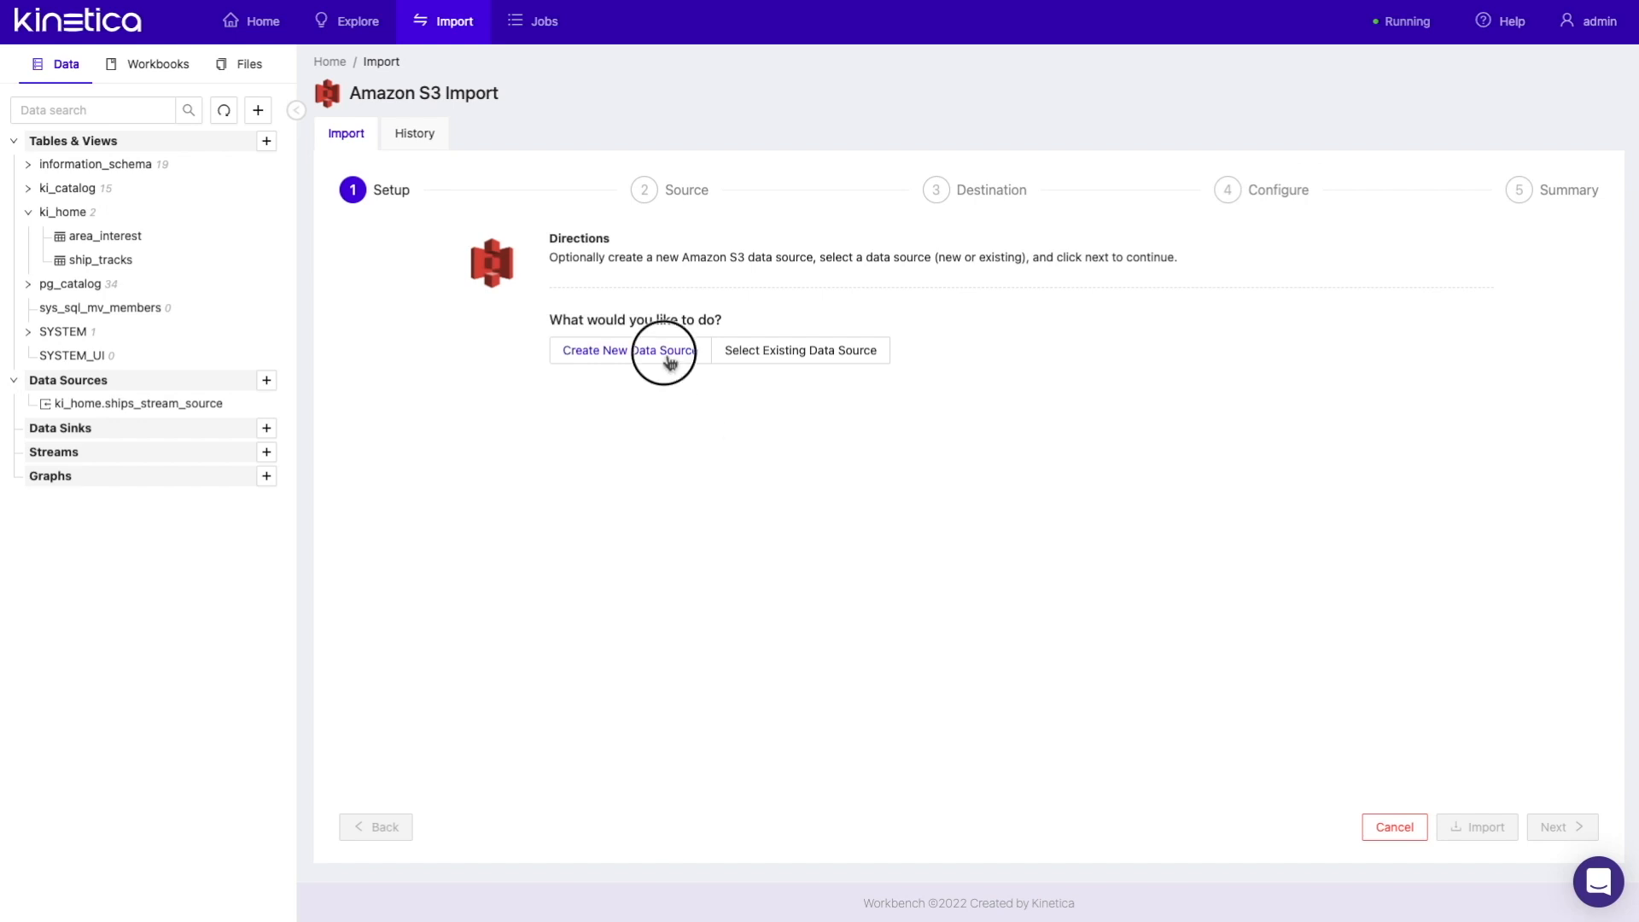
left_click(683, 394)
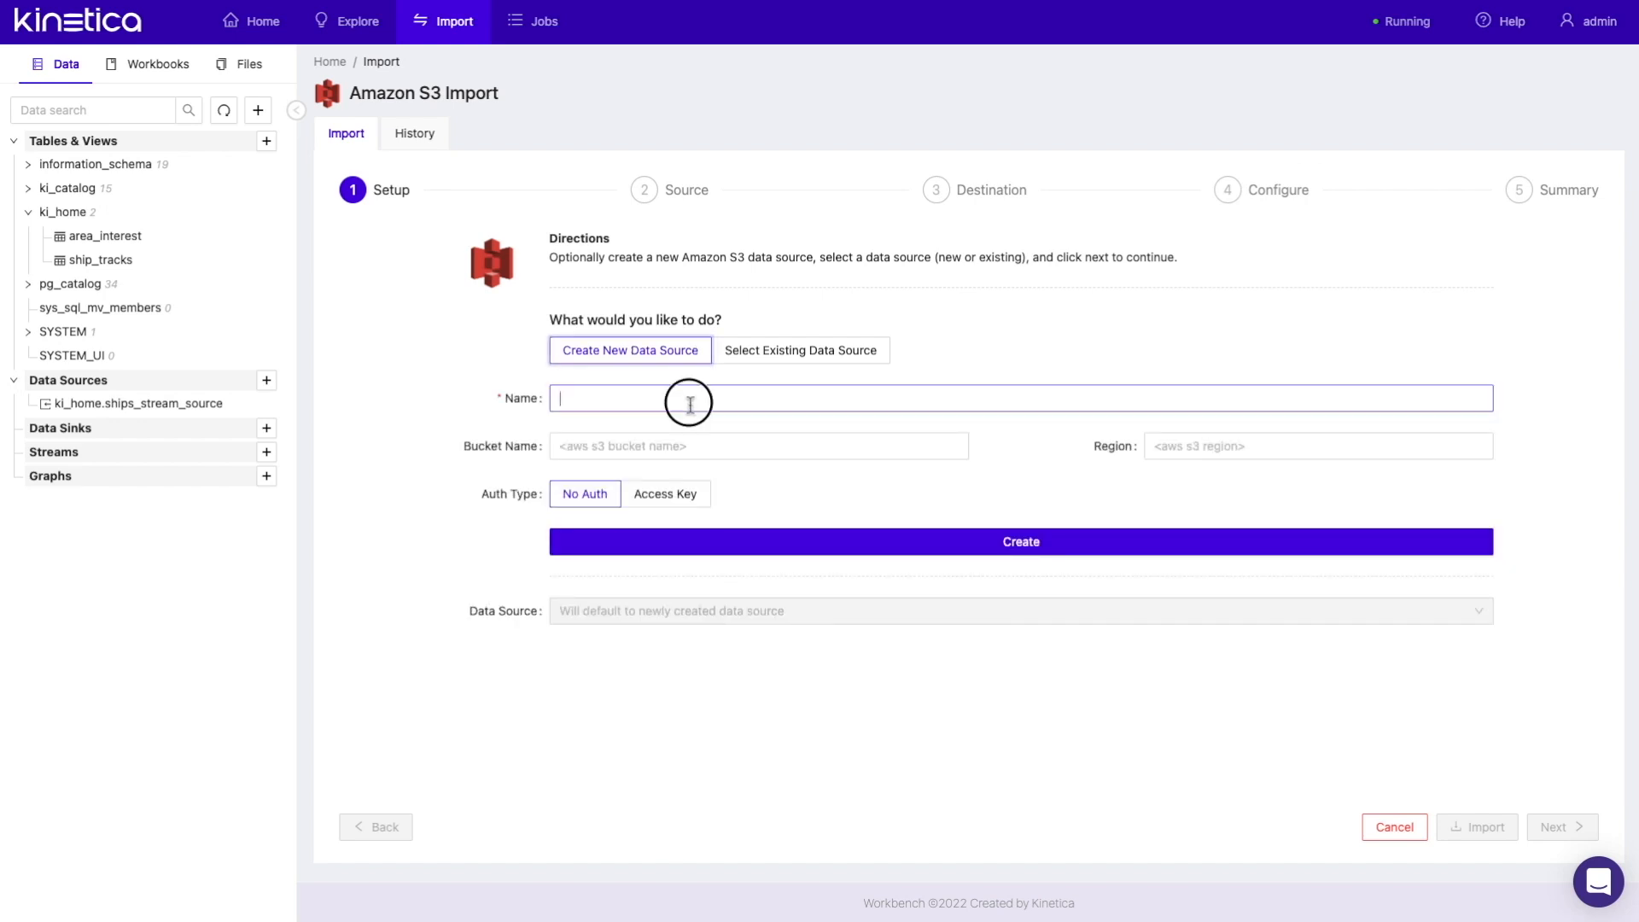
type("aws_s3")
left_click(695, 444)
type("guidesdatapublic")
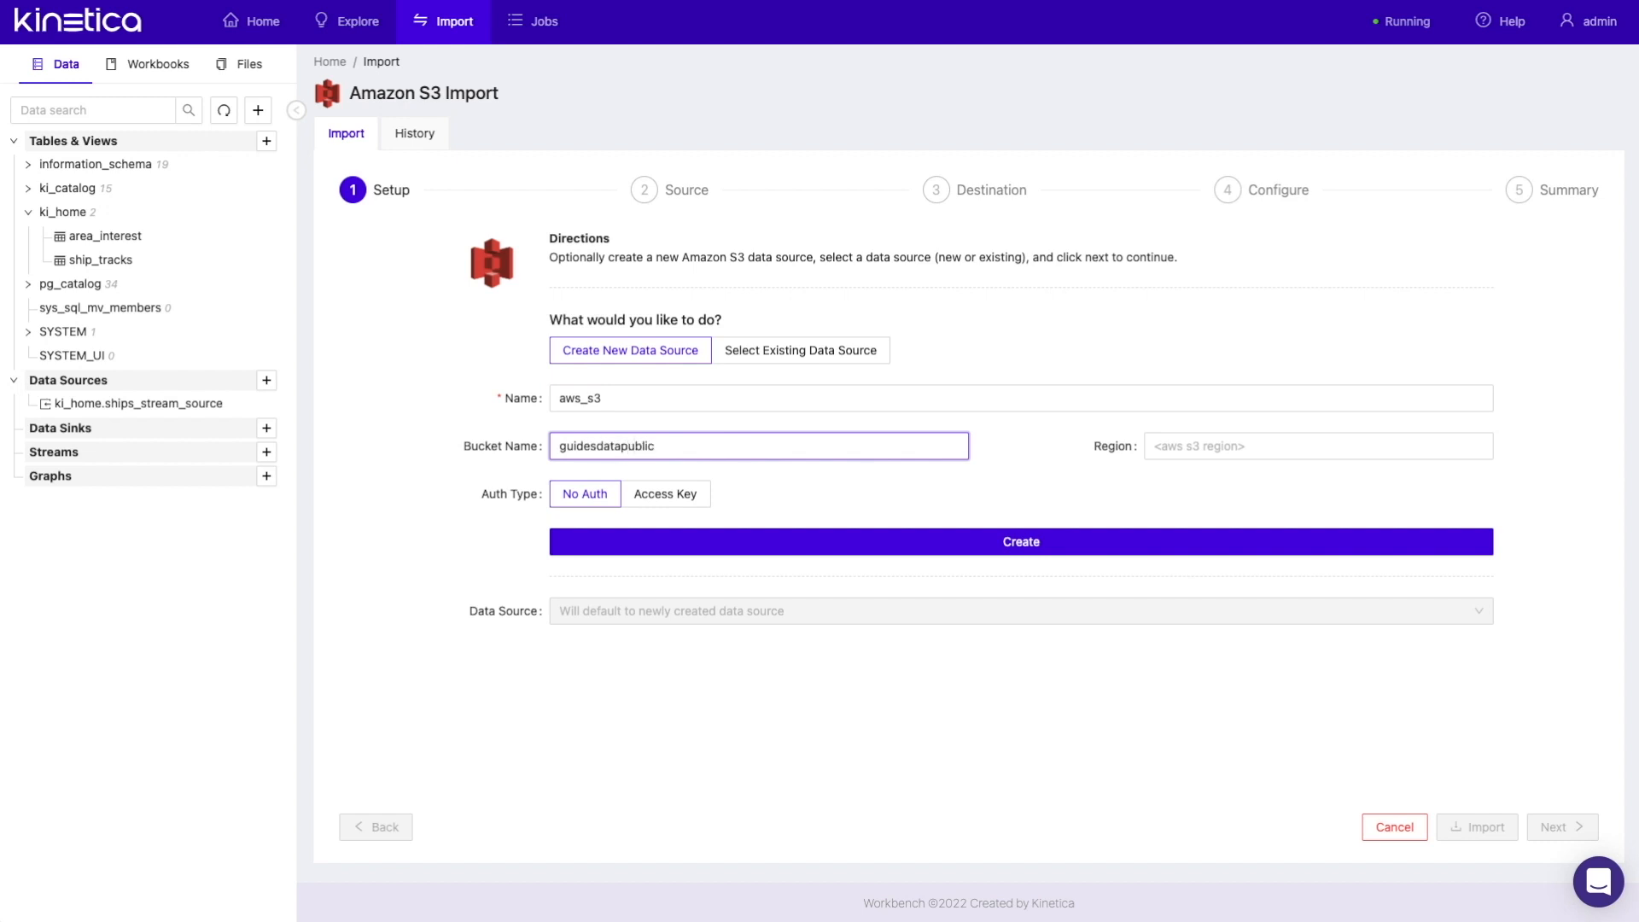
key("Tab")
type("us-east-")
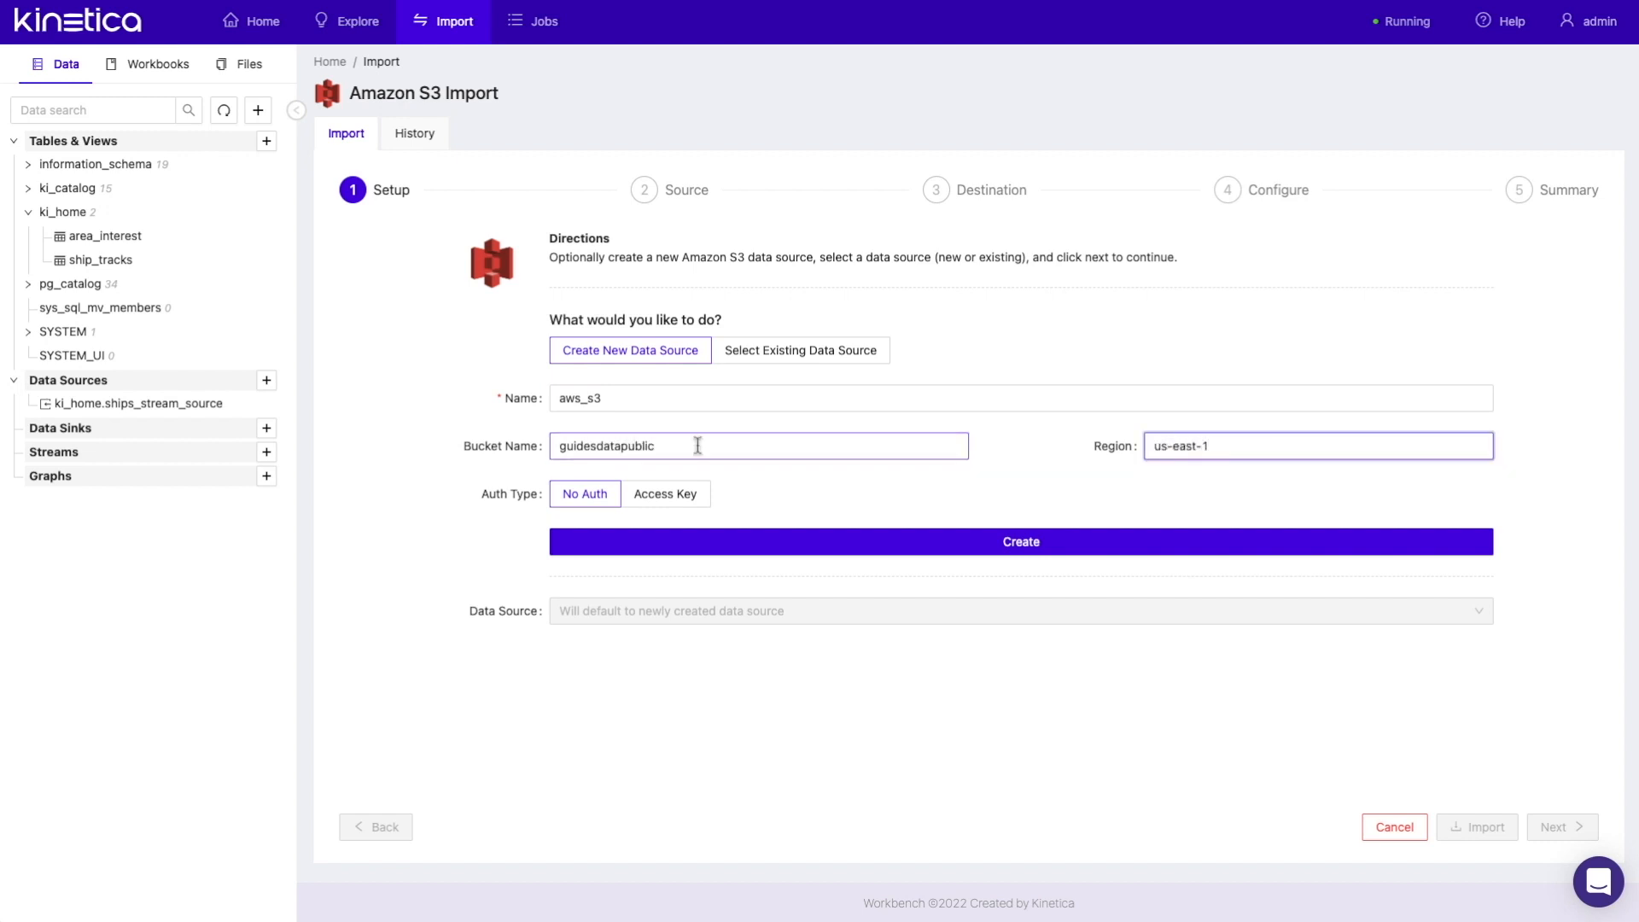
type("1")
left_click(861, 545)
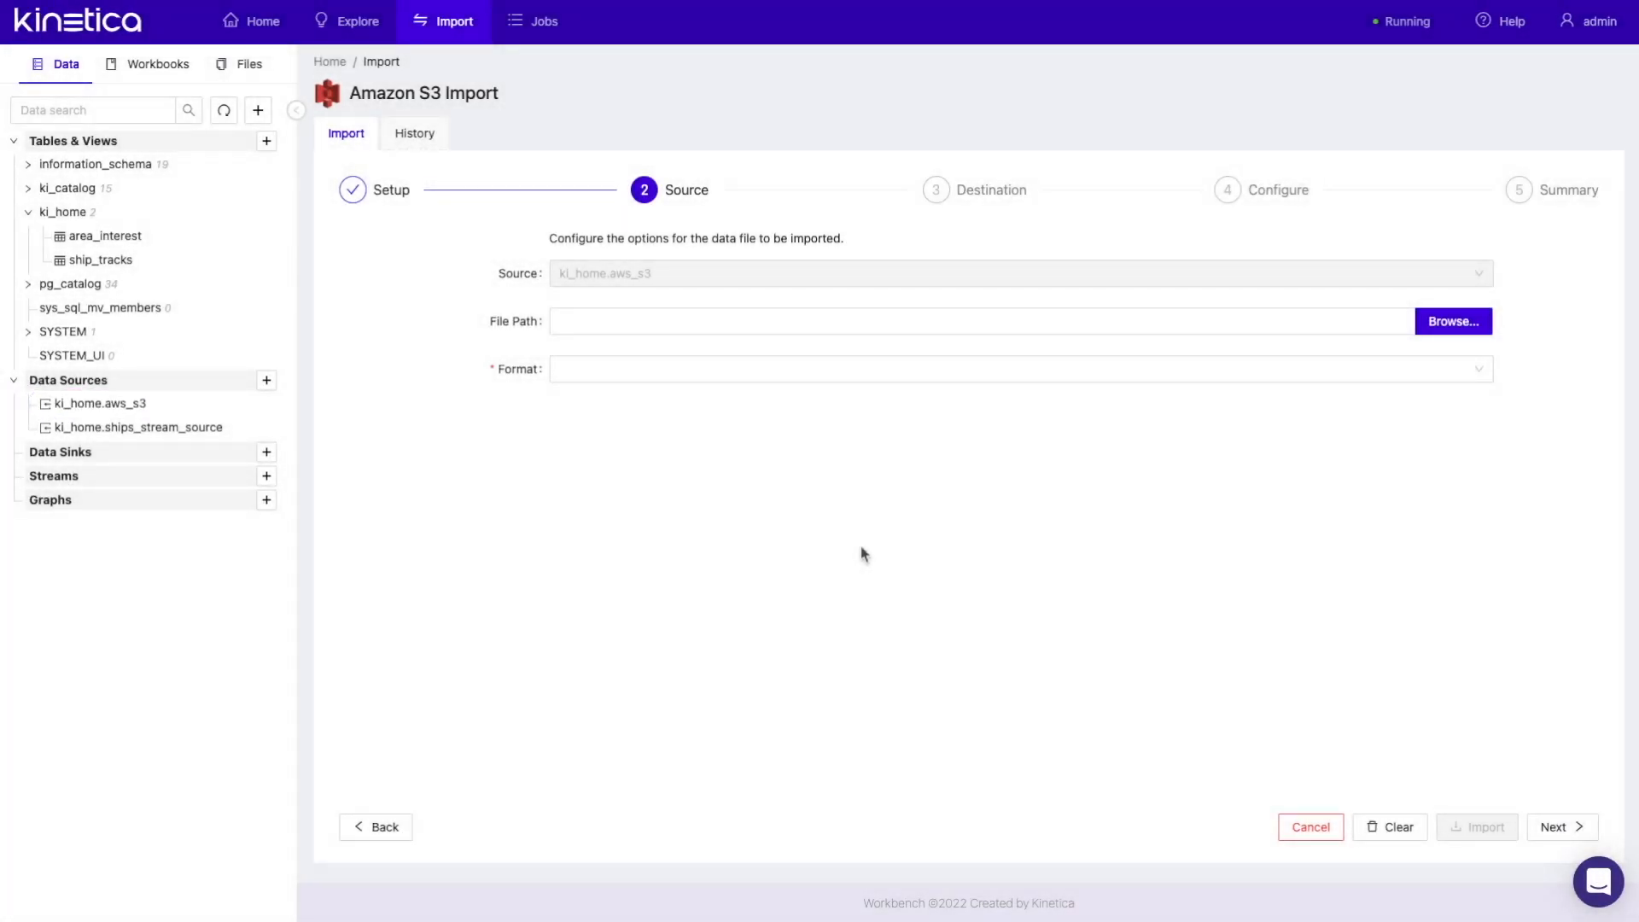
Step: Import seattle_roads.csv from the aws_s3 source in CSV/TSV/PSV format with the default options
left_click(1441, 325)
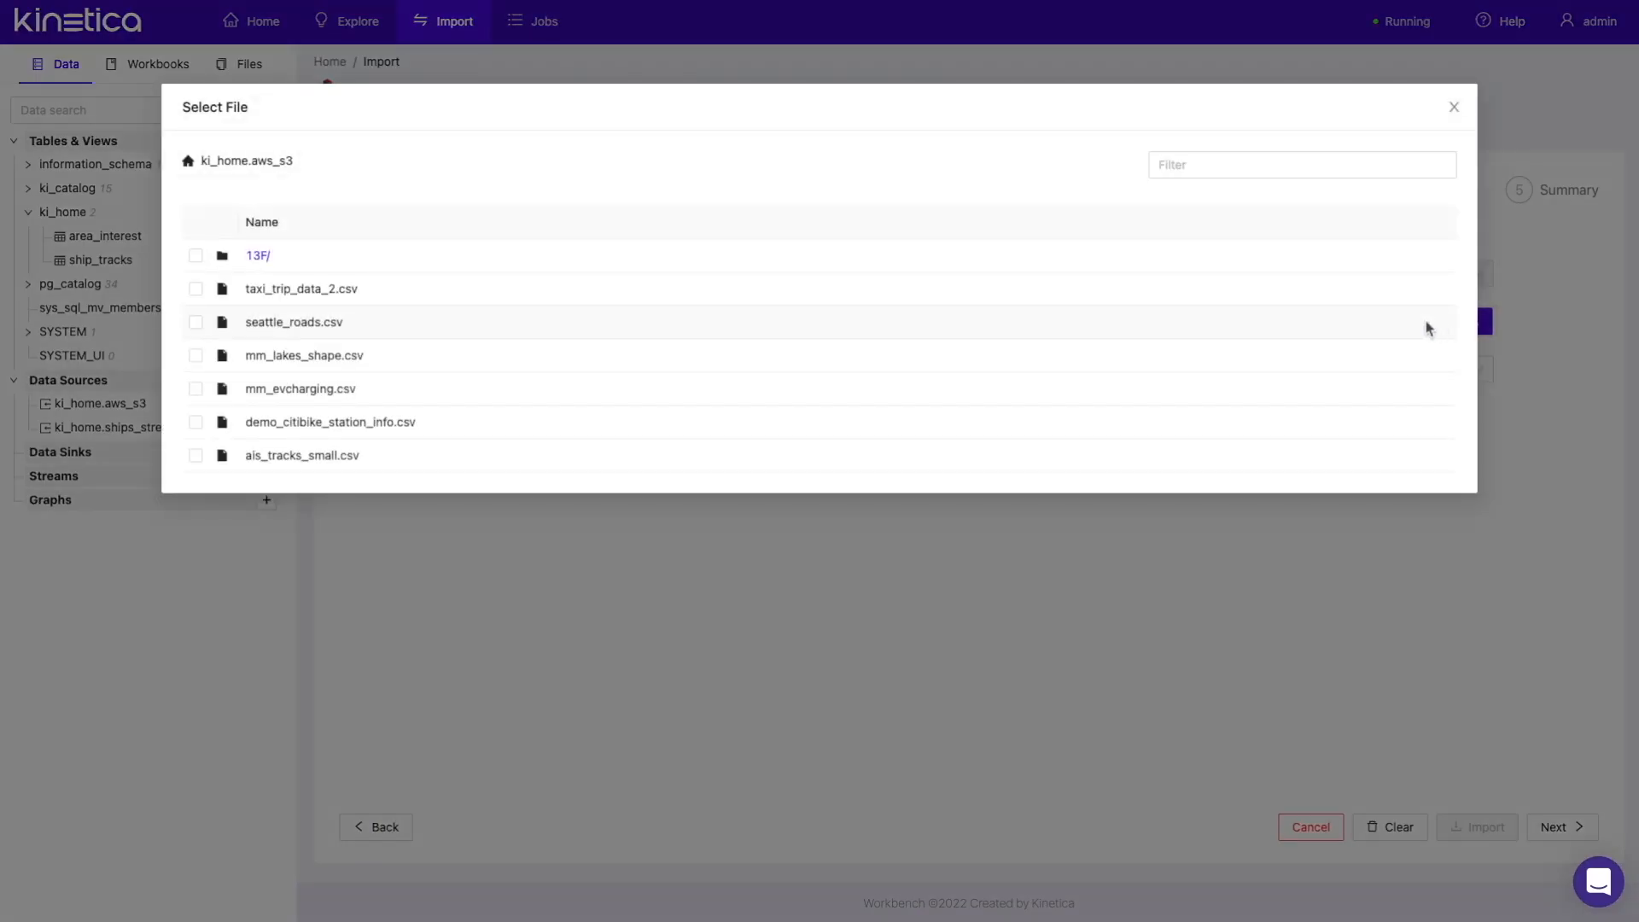
left_click(195, 321)
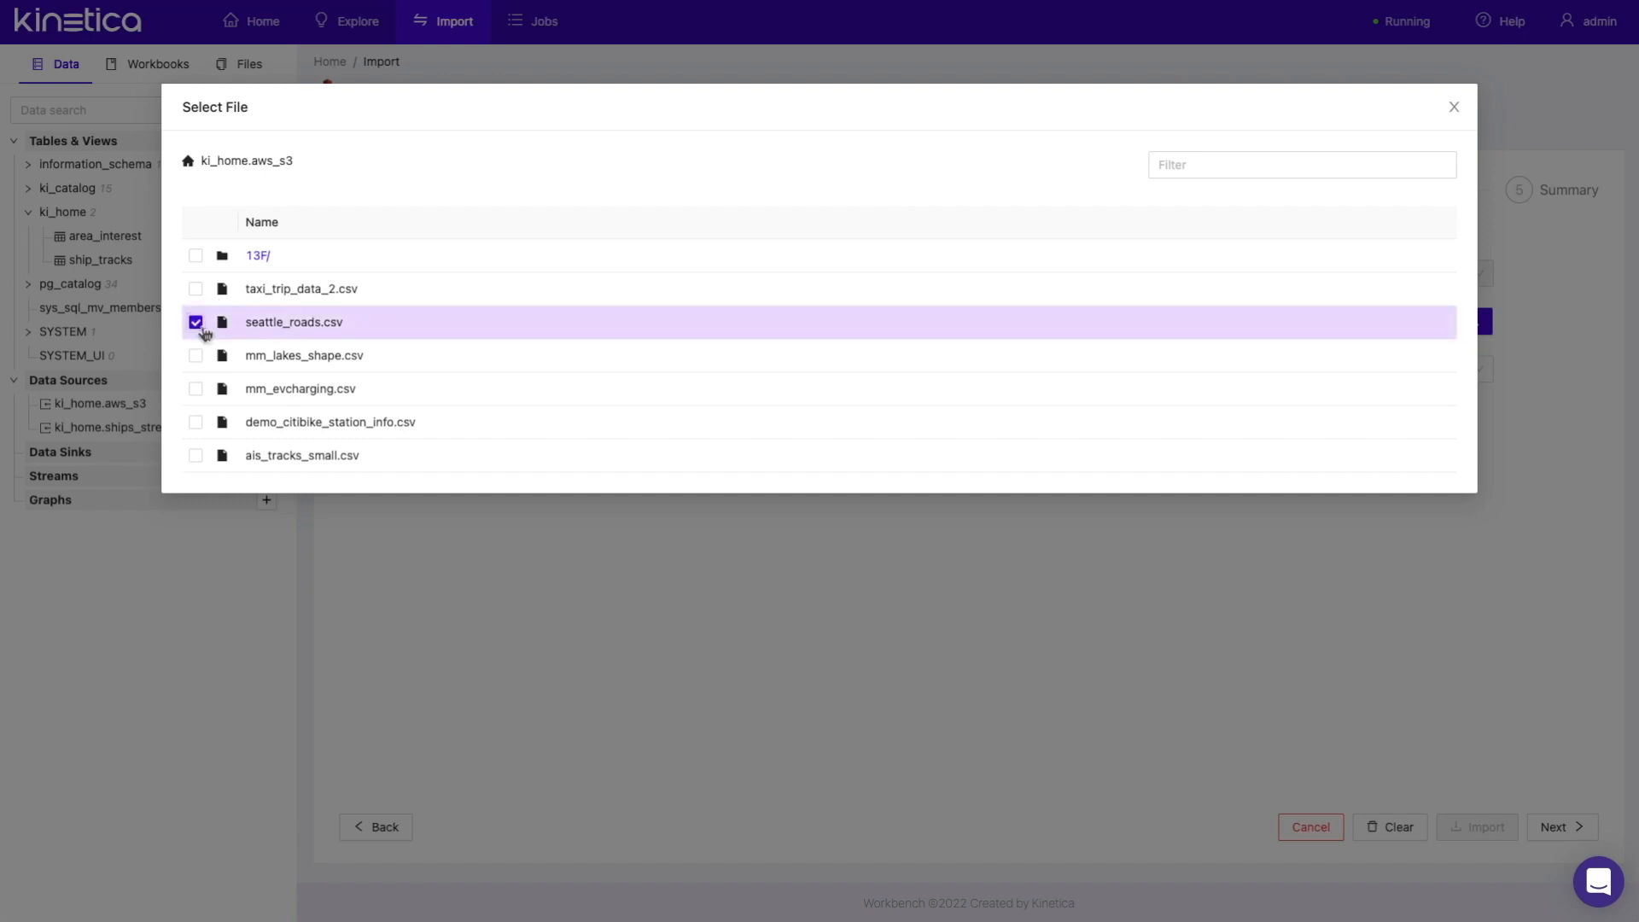
left_click(1012, 559)
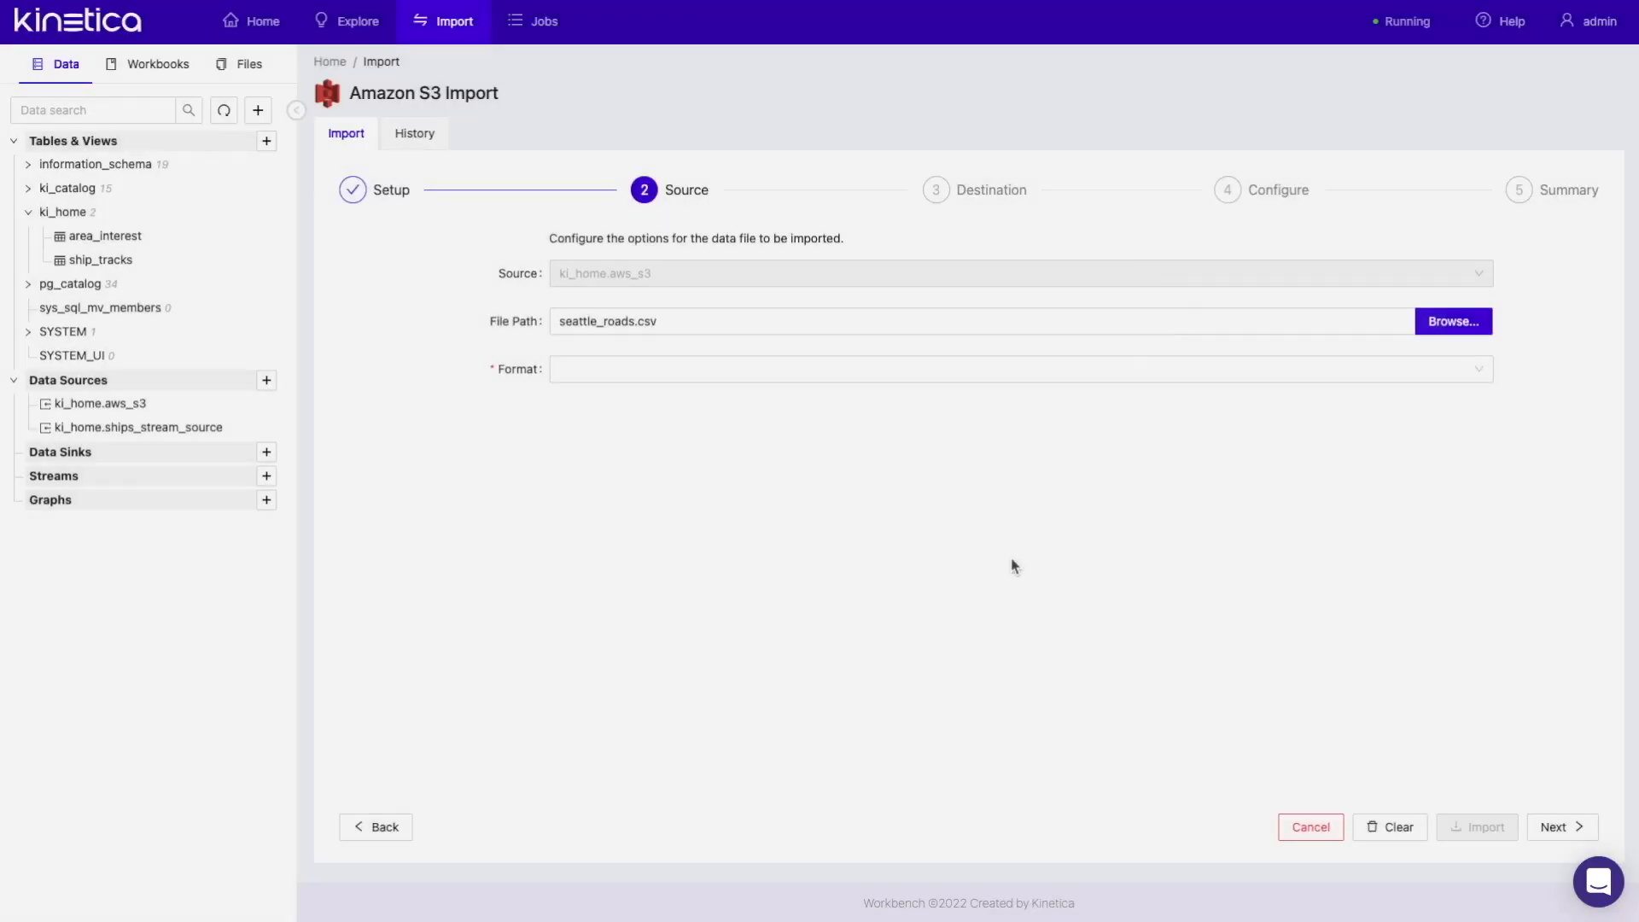
left_click(1042, 372)
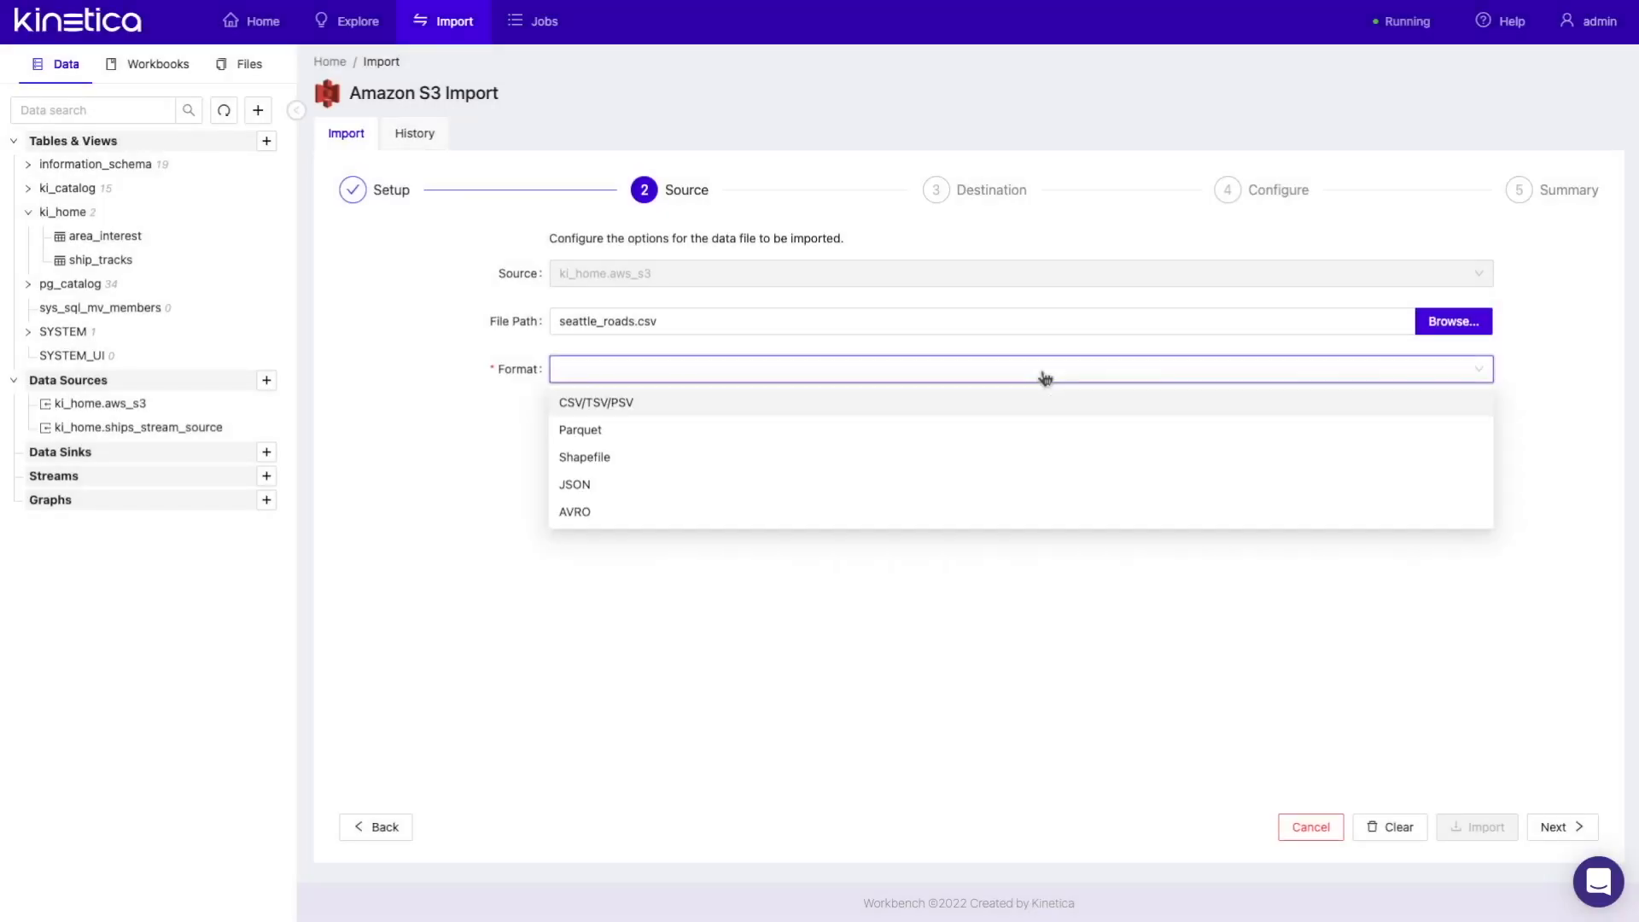
left_click(736, 402)
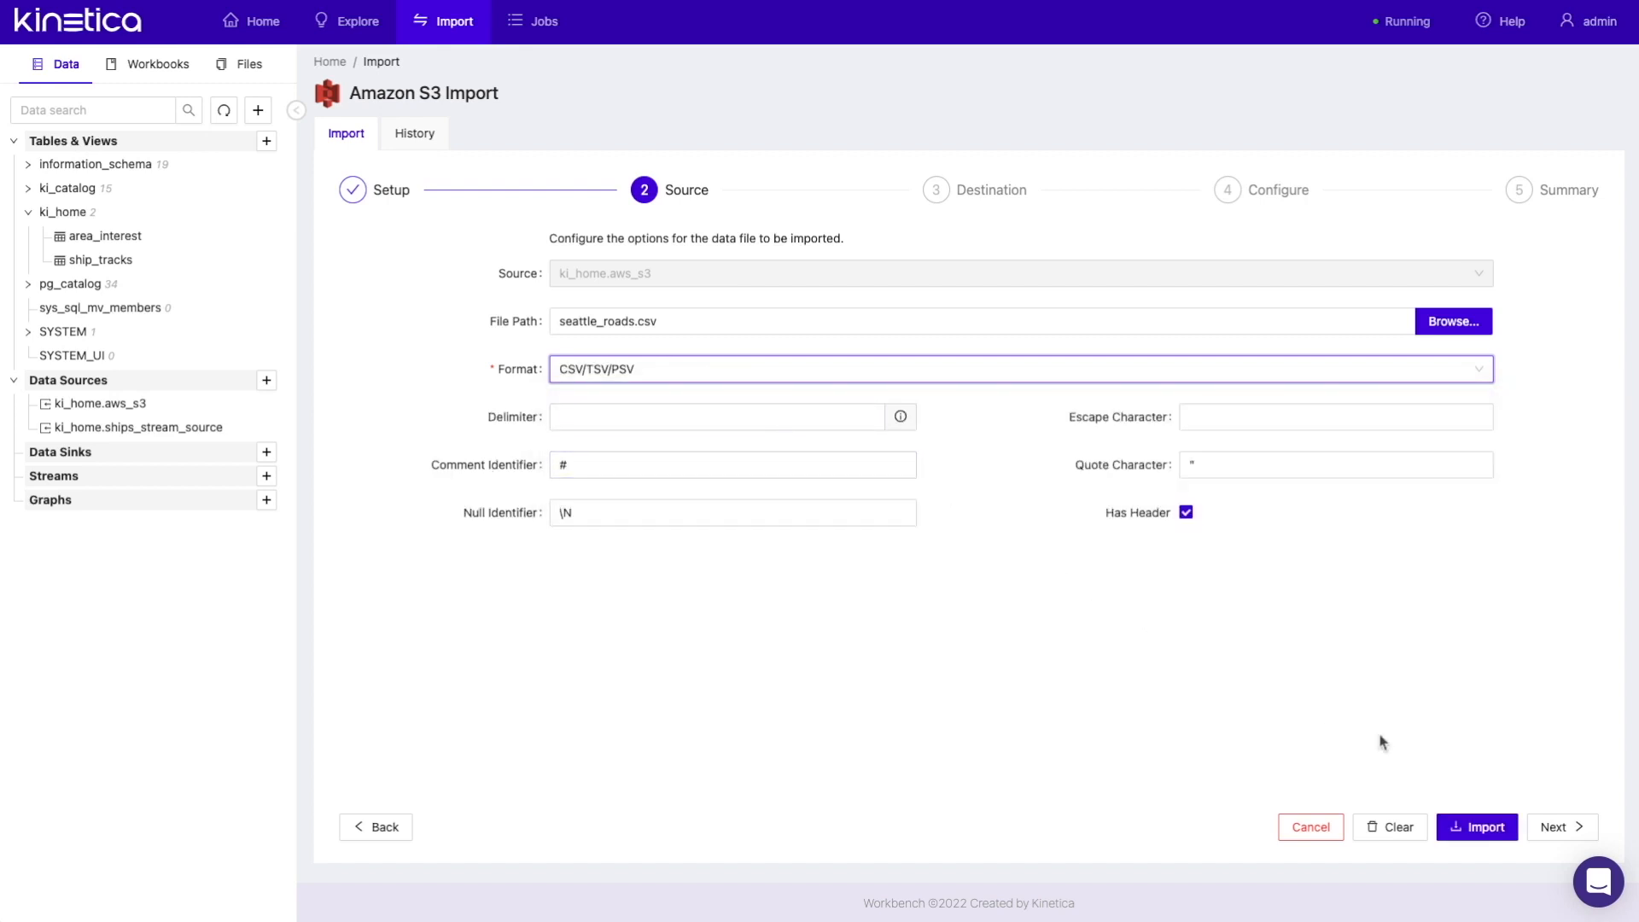
left_click(1479, 827)
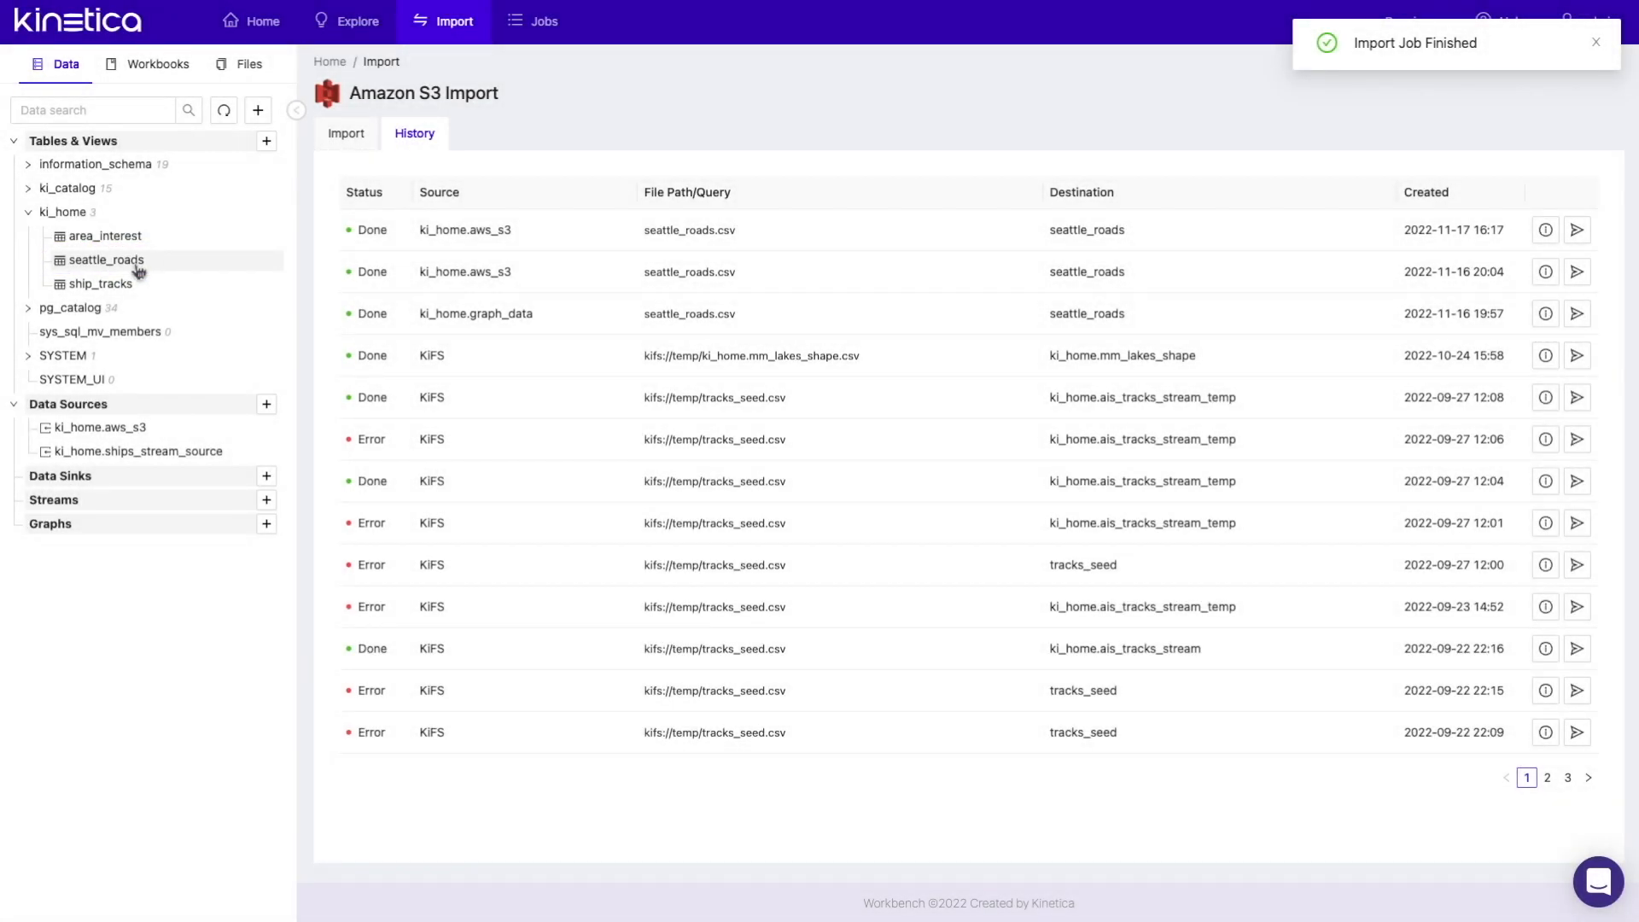
Step: Preview the seattle_roads table as a WMS map using the WKTLINE column, inspect the roads up close, and close the preview
right_click(138, 270)
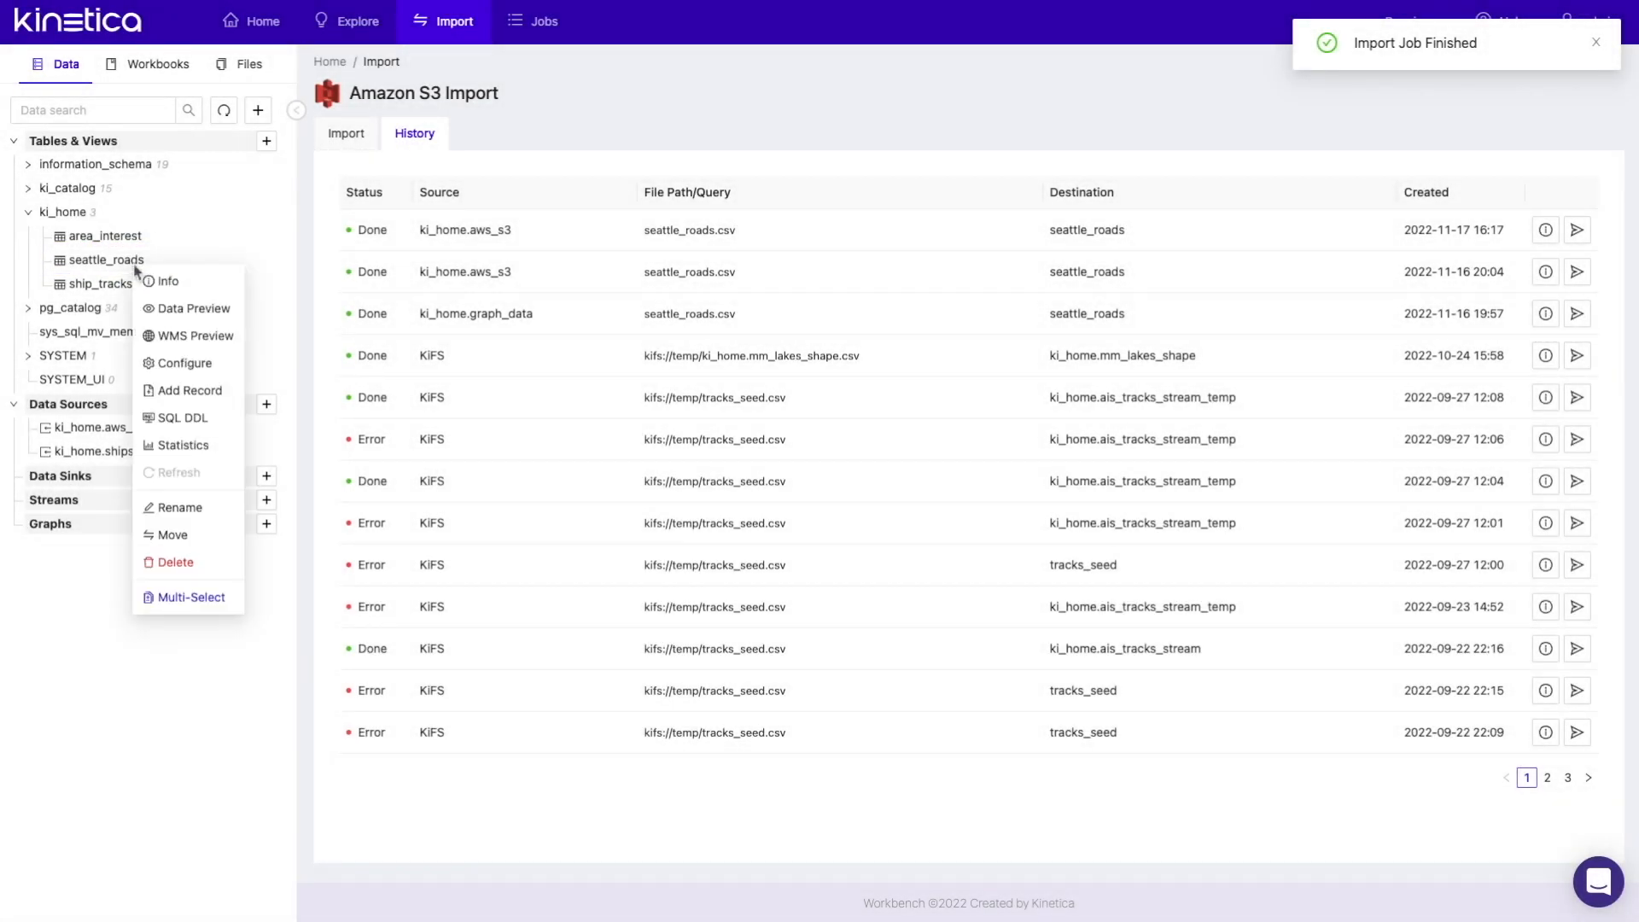
left_click(209, 344)
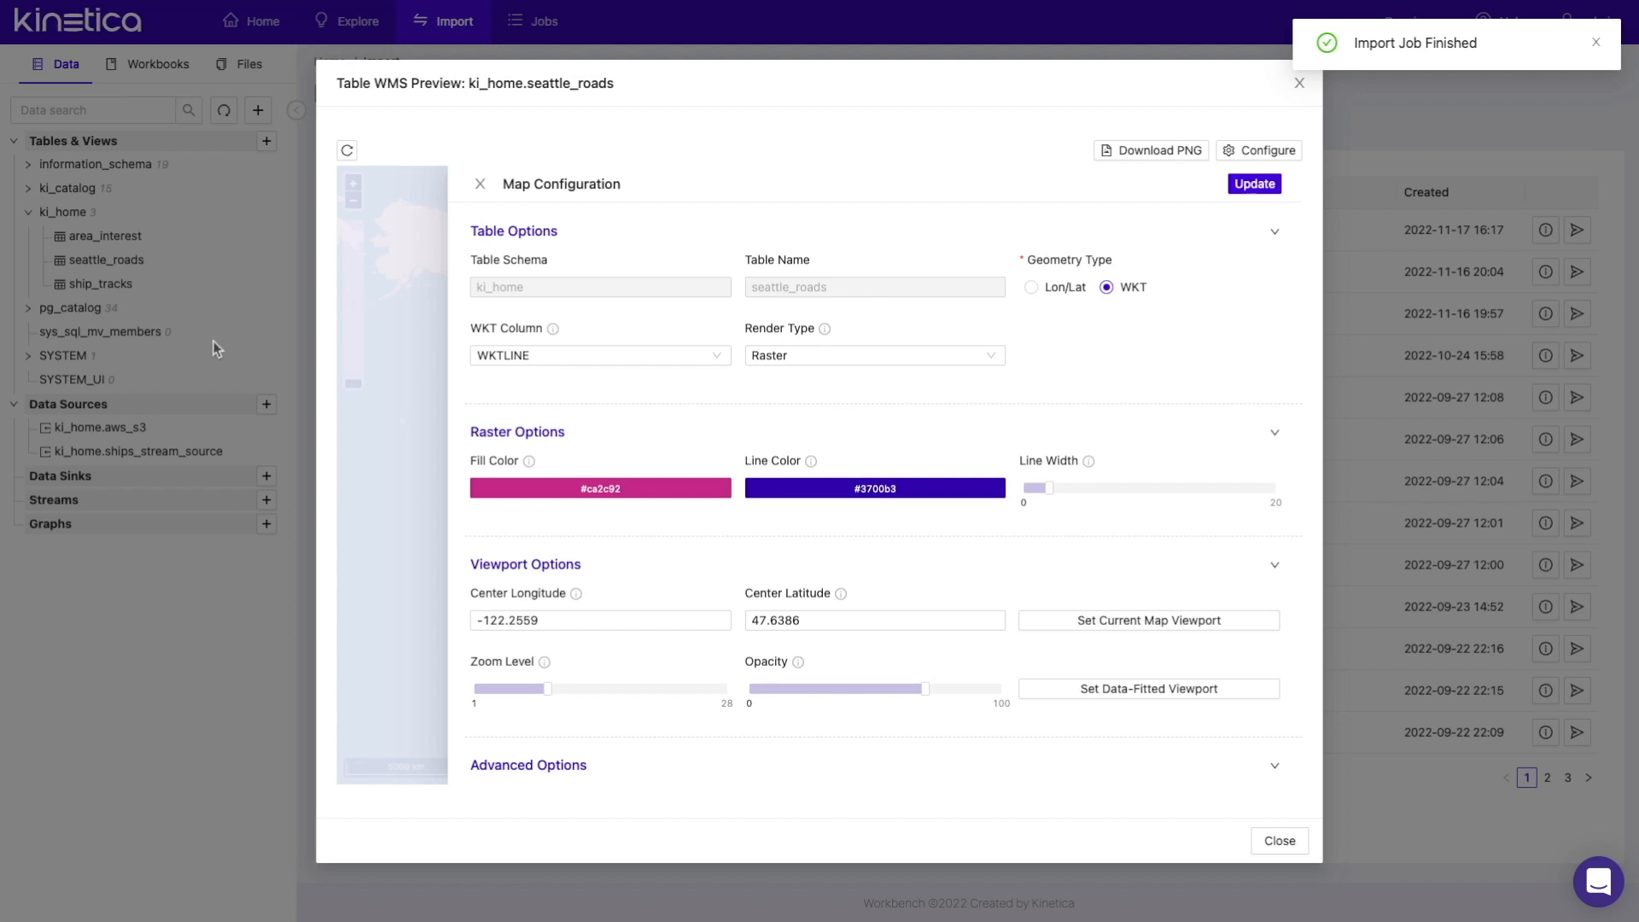
left_click(1251, 190)
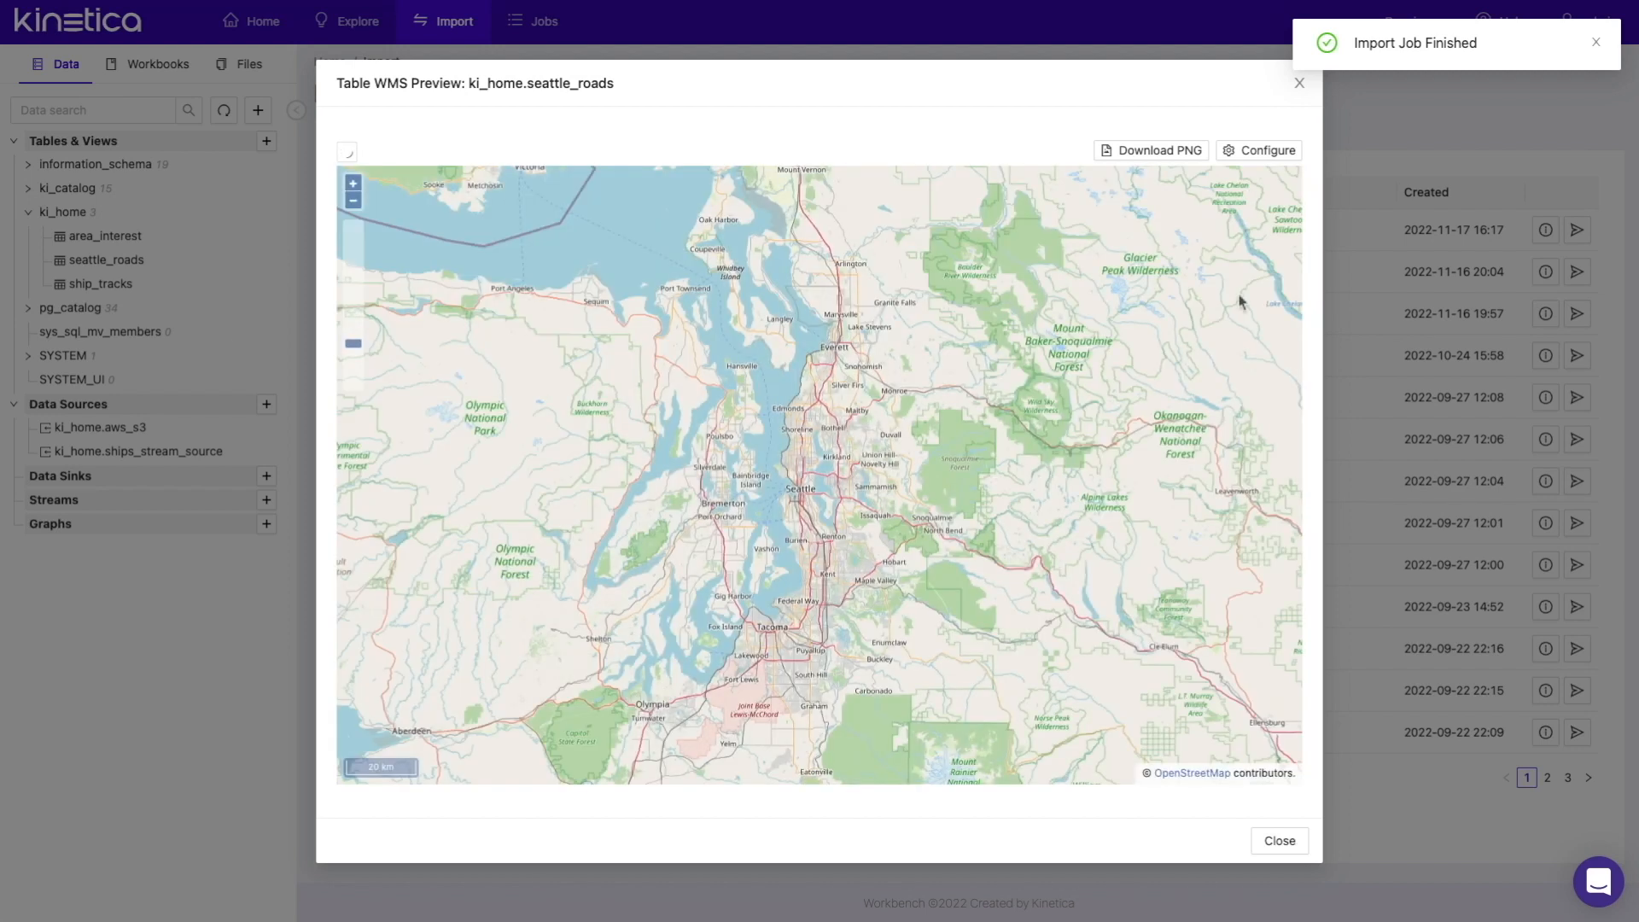
left_click(352, 183)
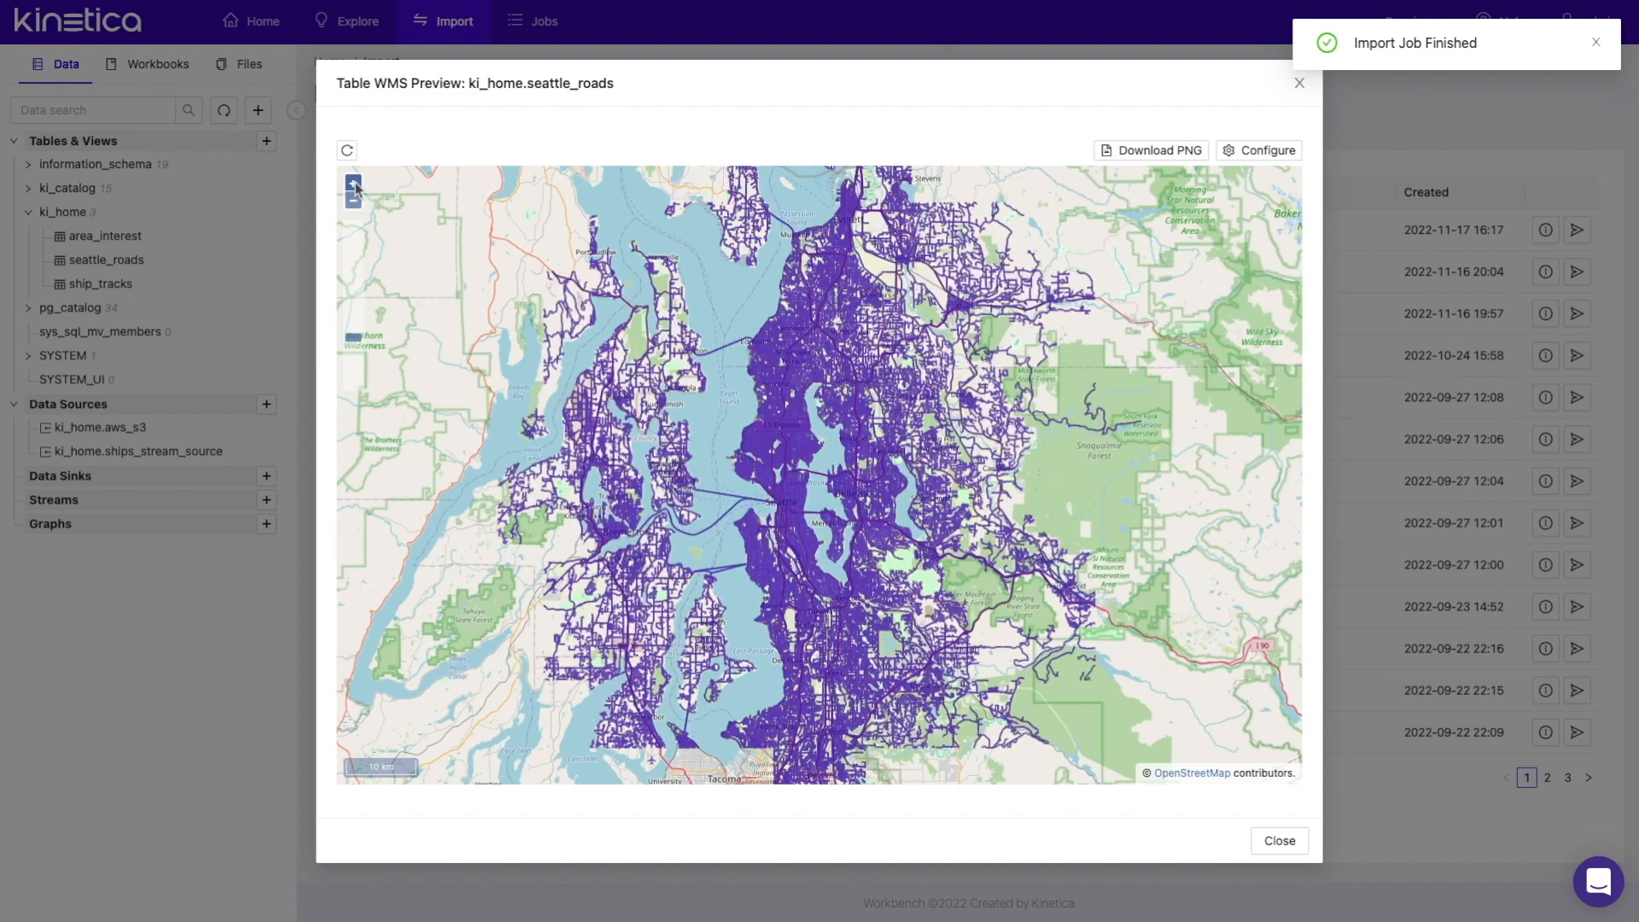
left_click(352, 184)
left_click_drag(632, 527, 637, 721)
left_click(1298, 85)
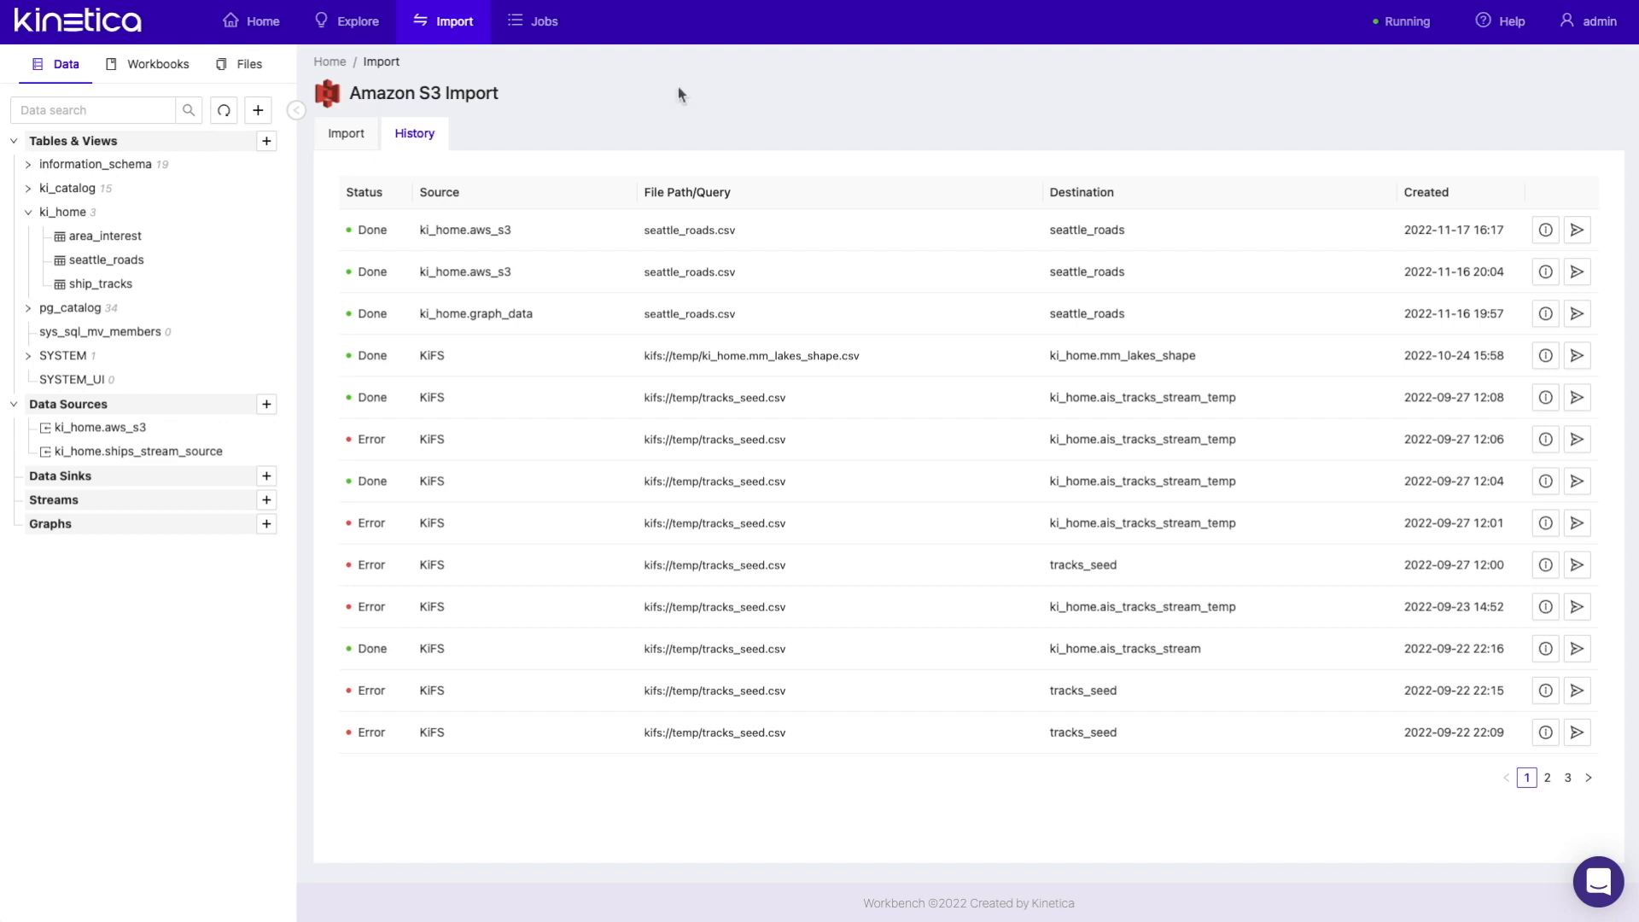
Step: Look at the file storage folders and the option to upload a new file, and return to the database objects
left_click(248, 65)
left_click(258, 109)
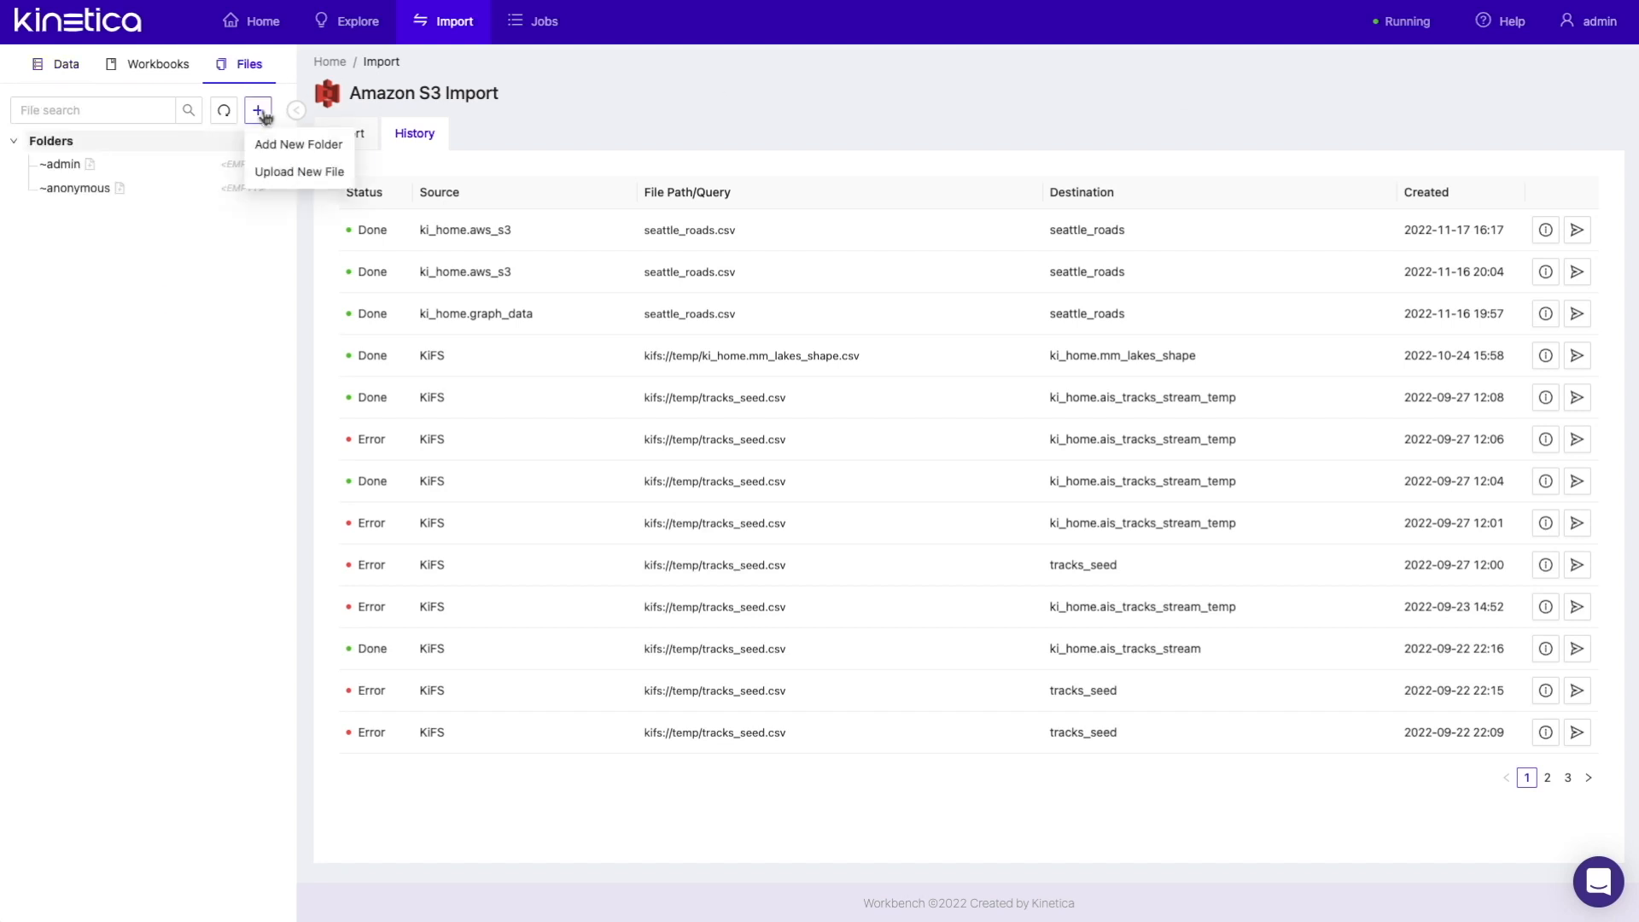
left_click(287, 174)
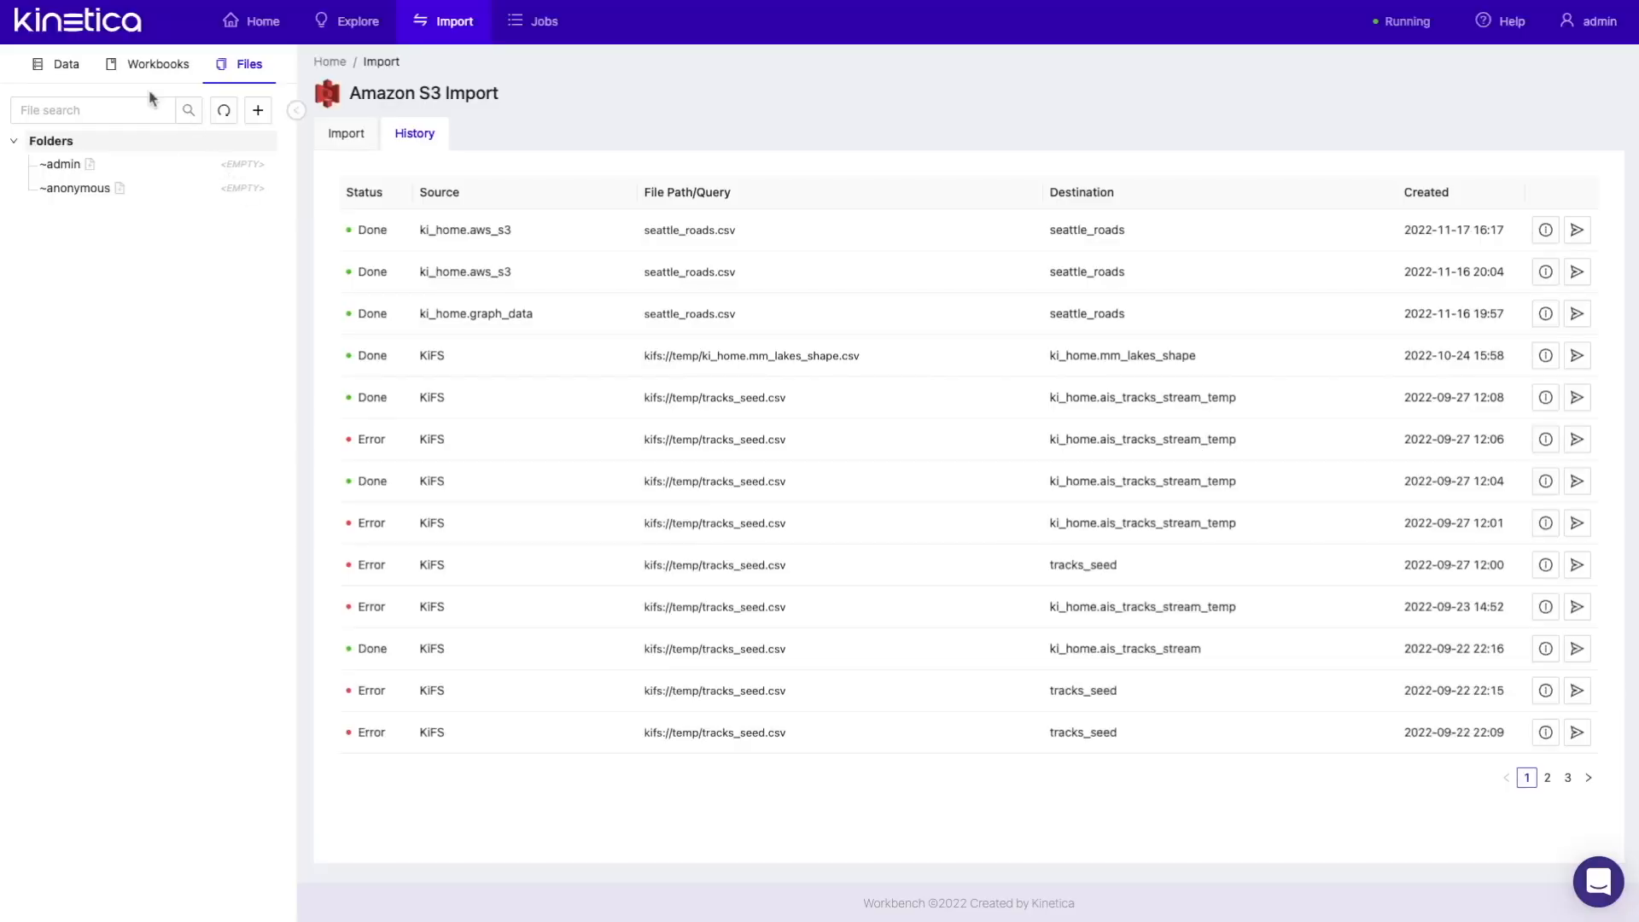
left_click(57, 65)
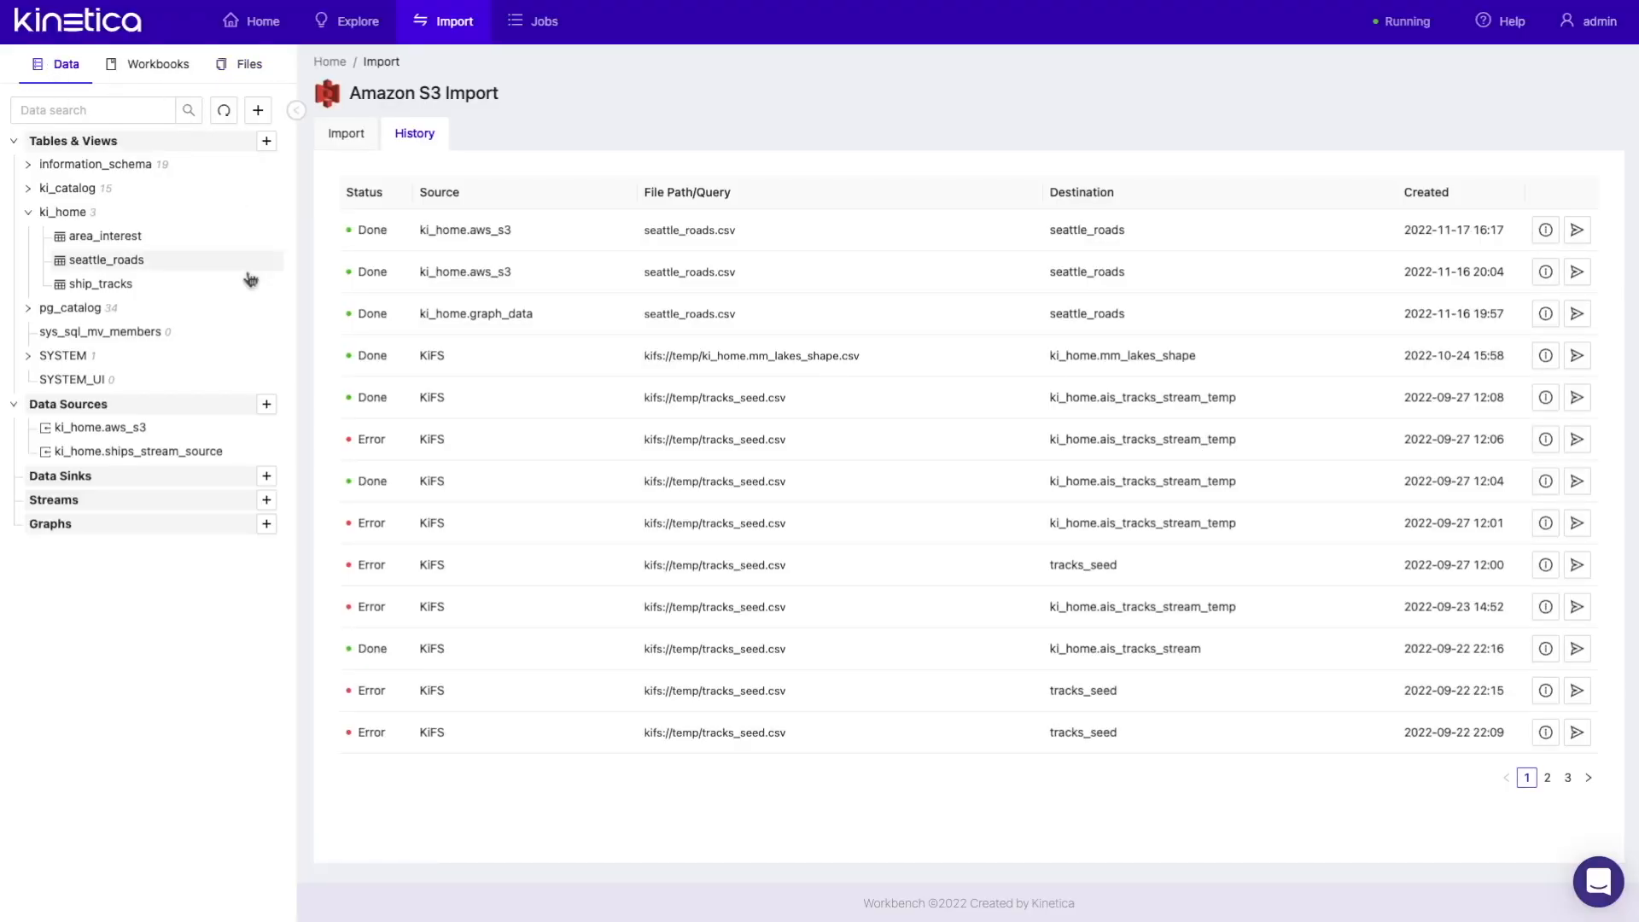
Step: Review the HTTP, HTTPS, Kafka and JDBC location options for a new data sink, and cancel its creation
left_click(268, 477)
left_click(654, 381)
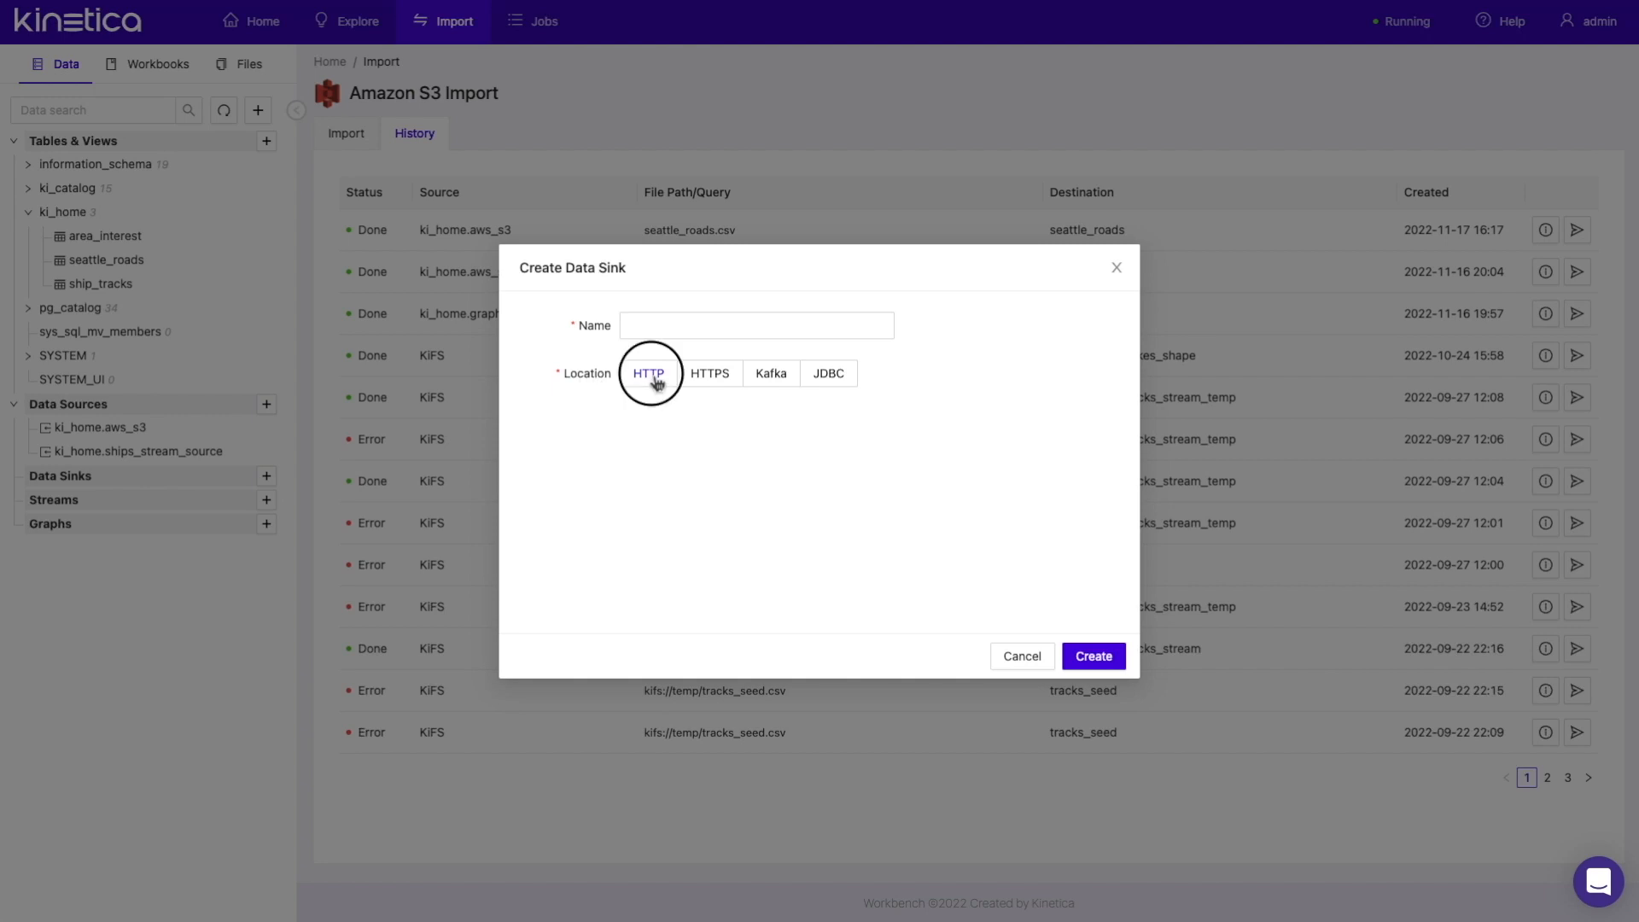
left_click(700, 379)
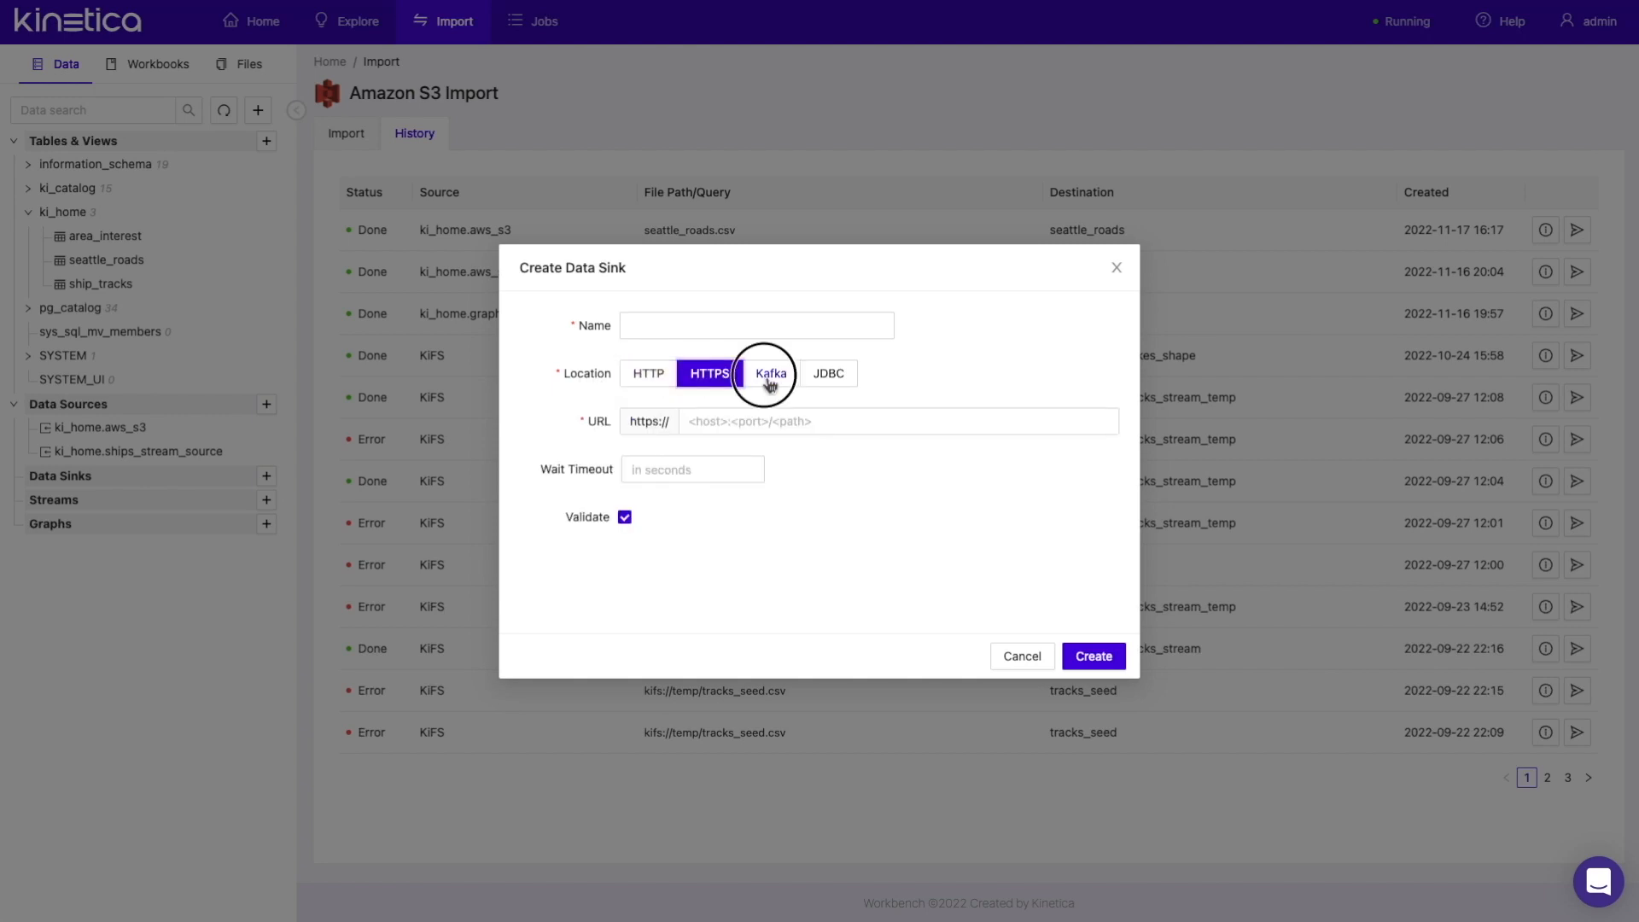
left_click(769, 381)
left_click(828, 373)
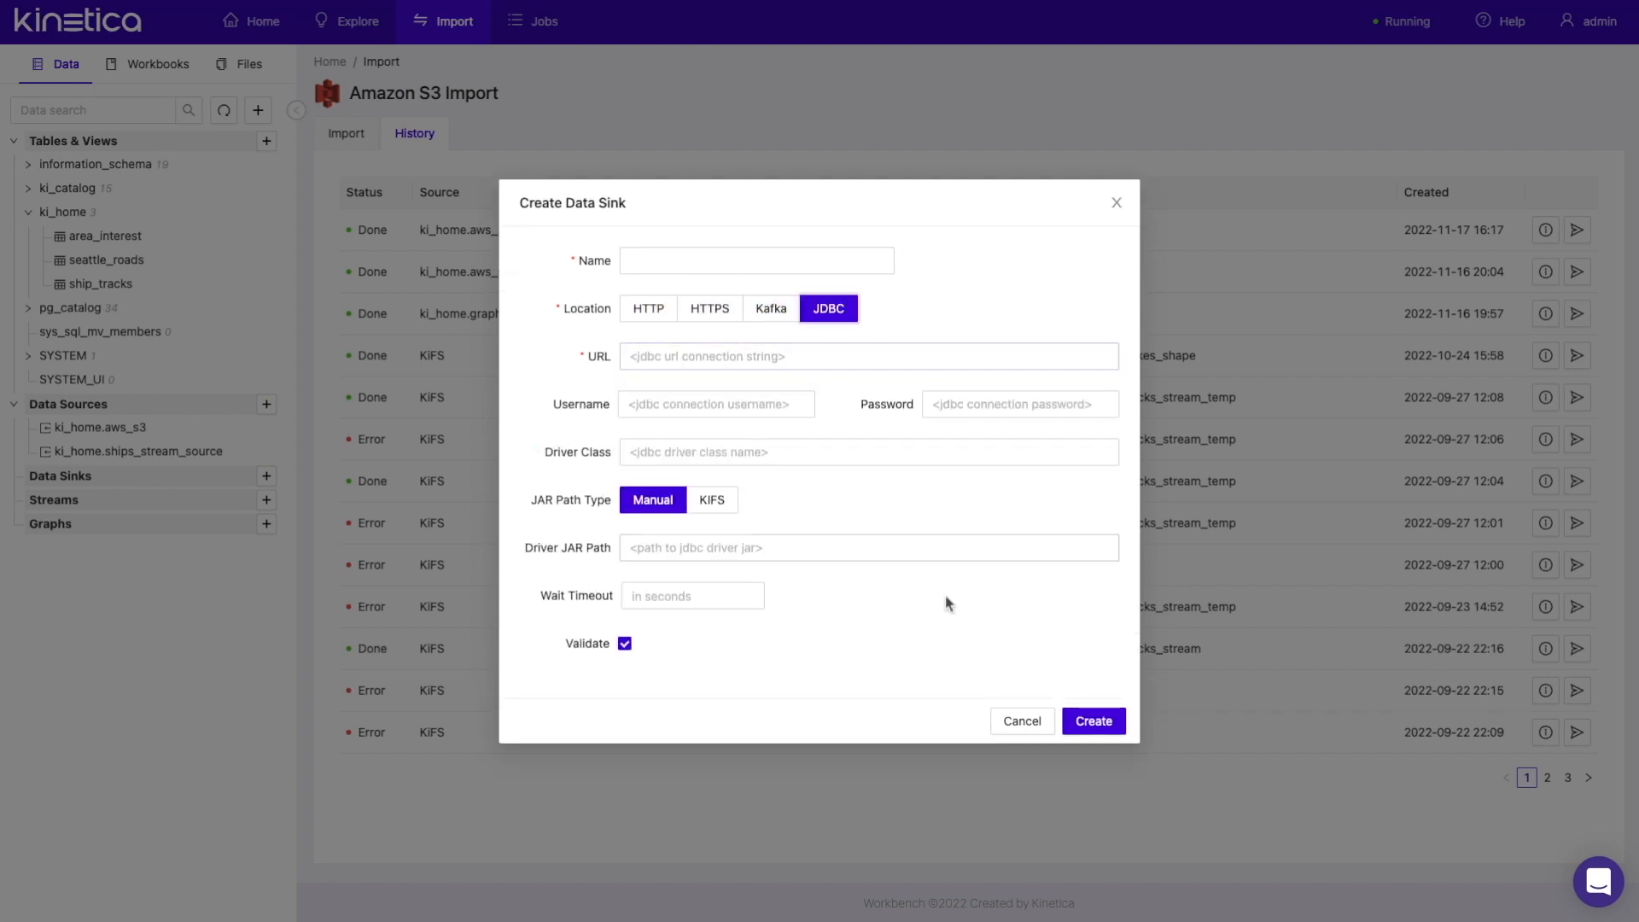
left_click(1022, 721)
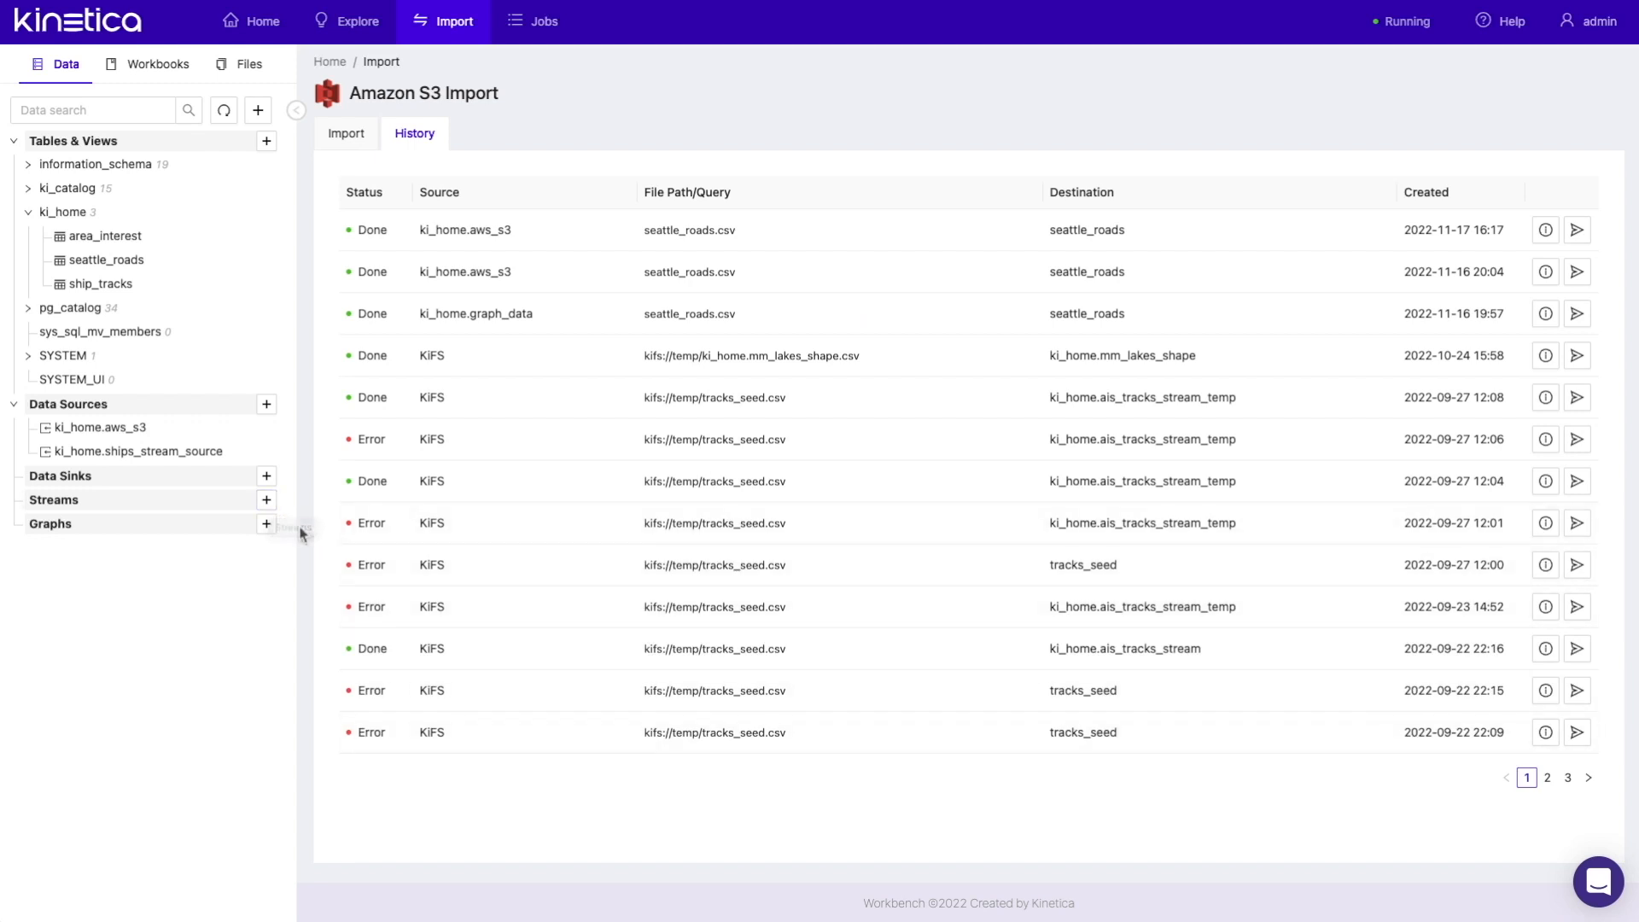
Step: Review the settings for creating a new stream, and cancel its creation
left_click(266, 500)
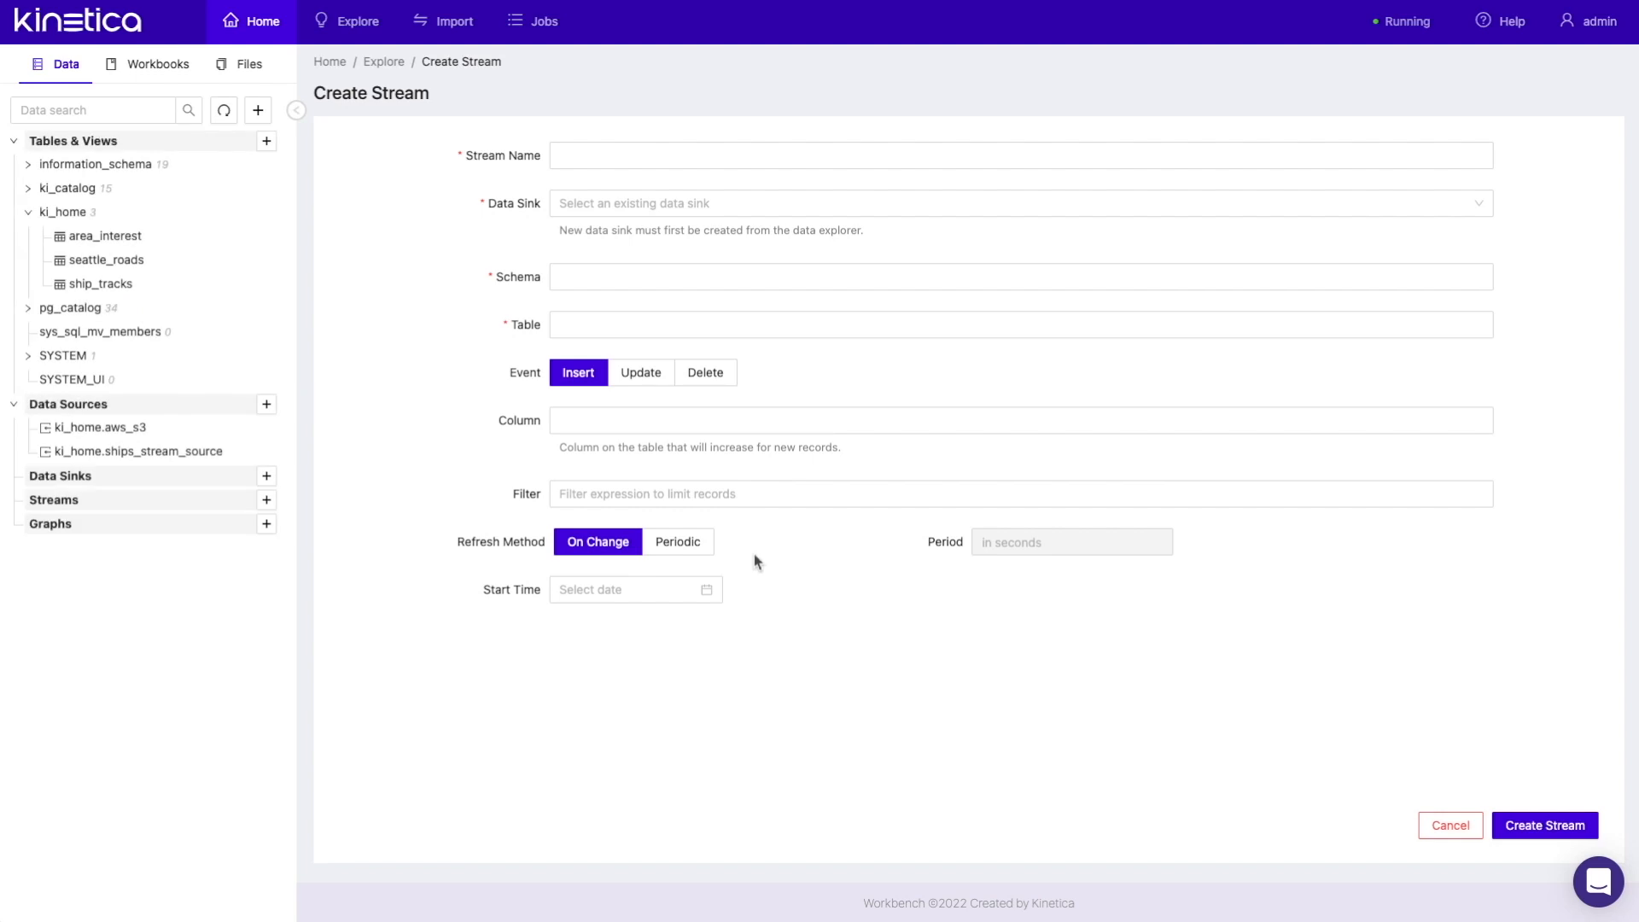
left_click(1450, 825)
left_click(1533, 768)
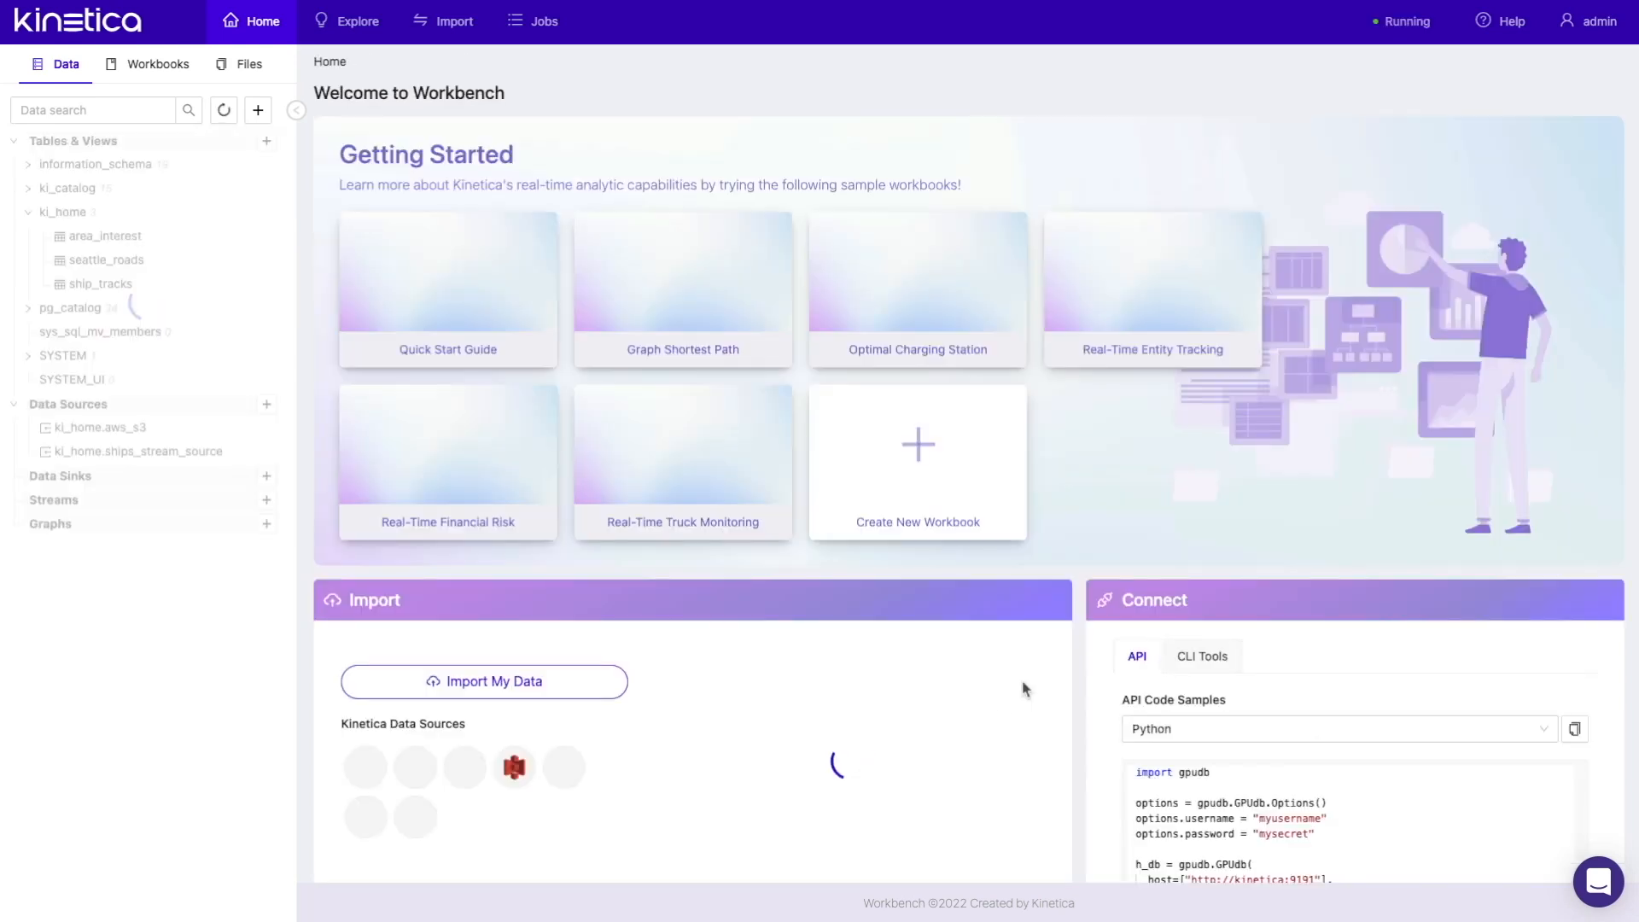
Step: Review the configuration settings for creating a new graph, and cancel its creation
left_click(266, 524)
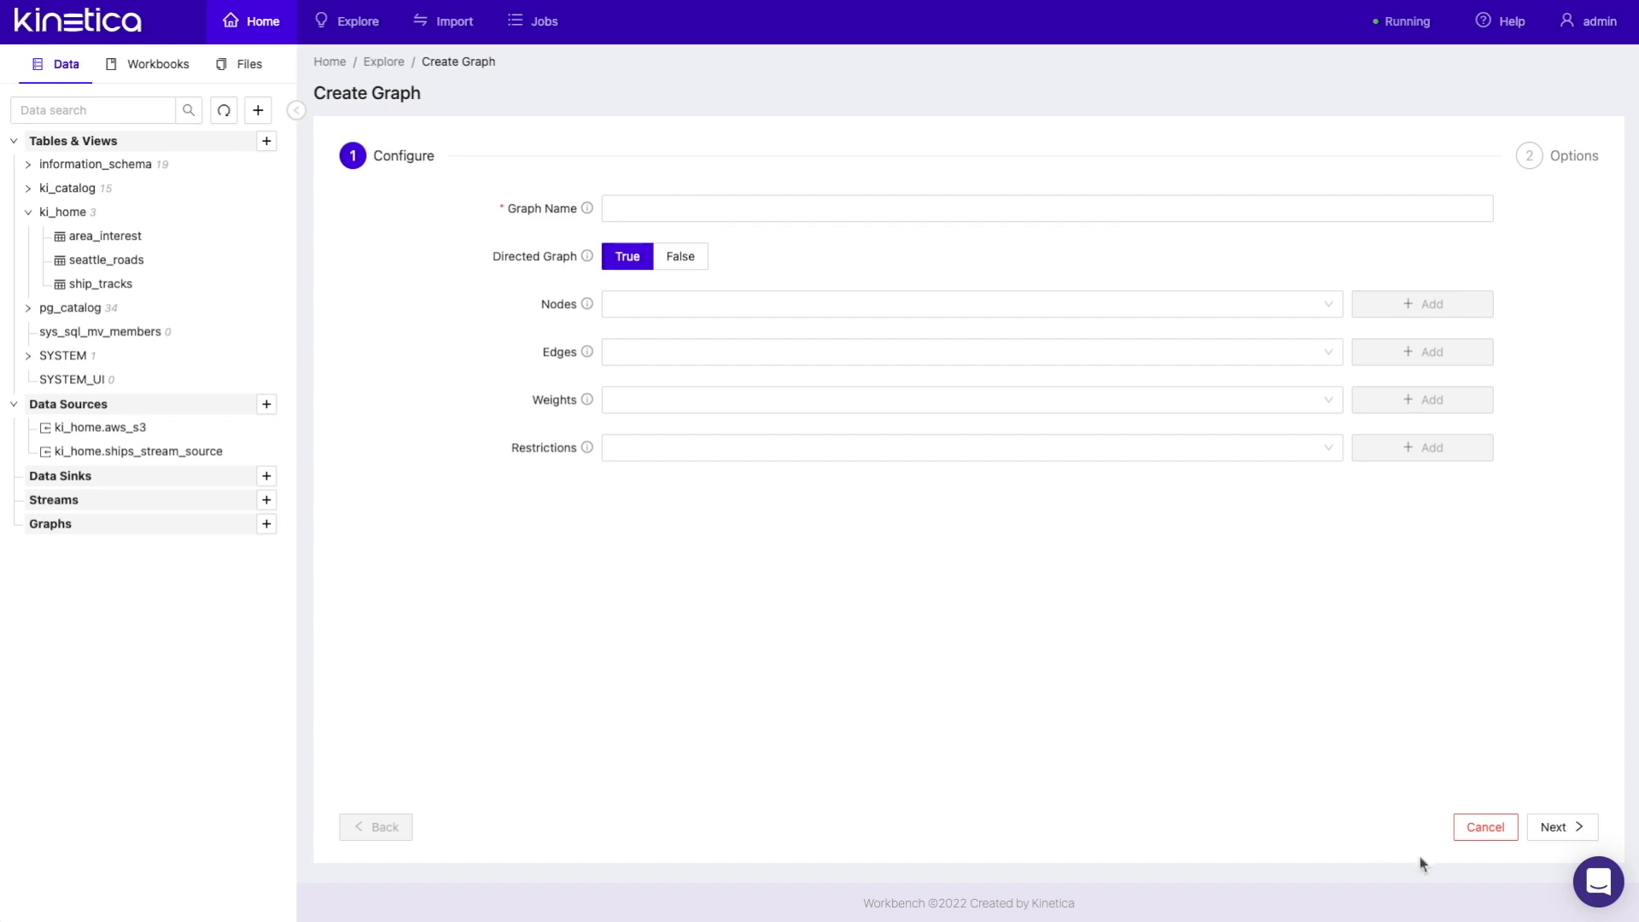
right_click(1492, 836)
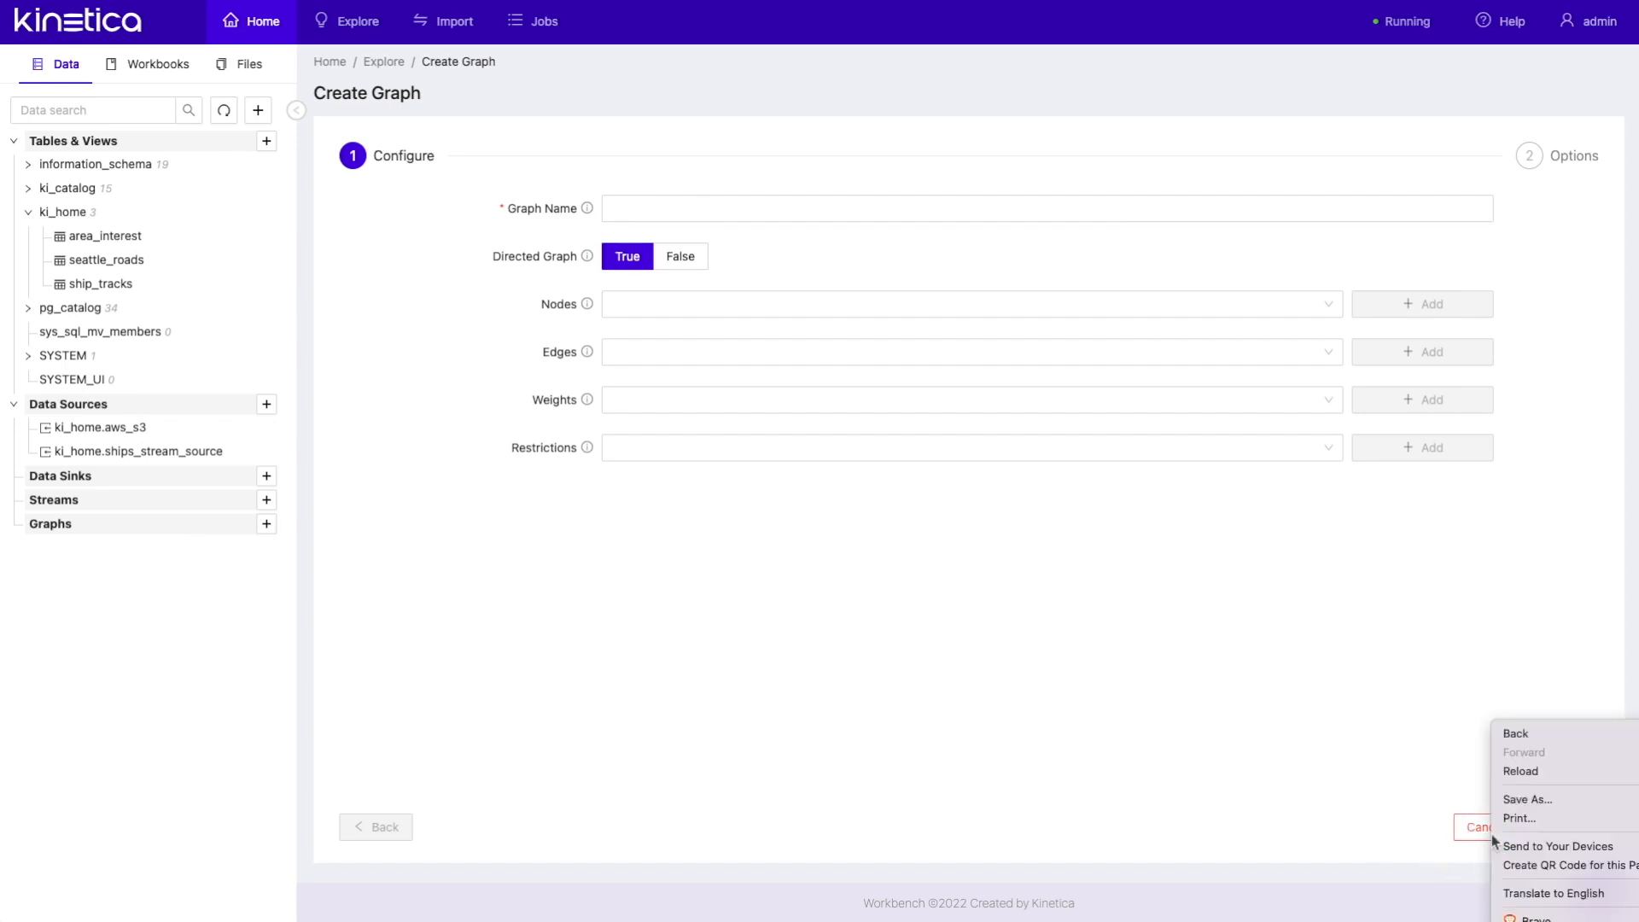
left_click(1418, 813)
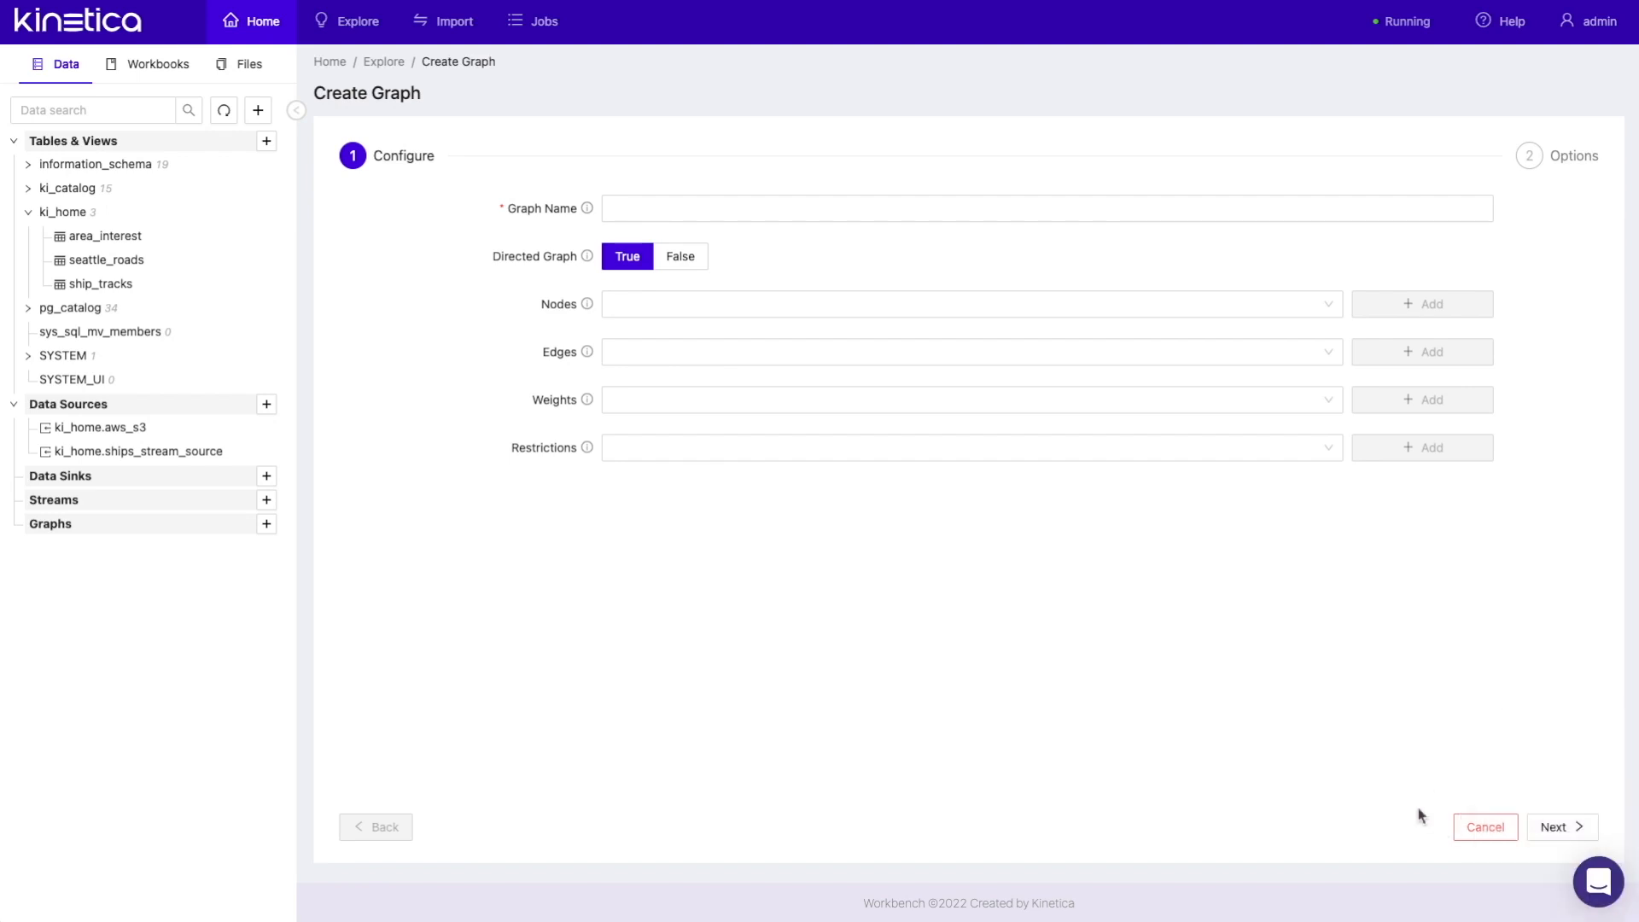
left_click(1484, 828)
left_click(1571, 773)
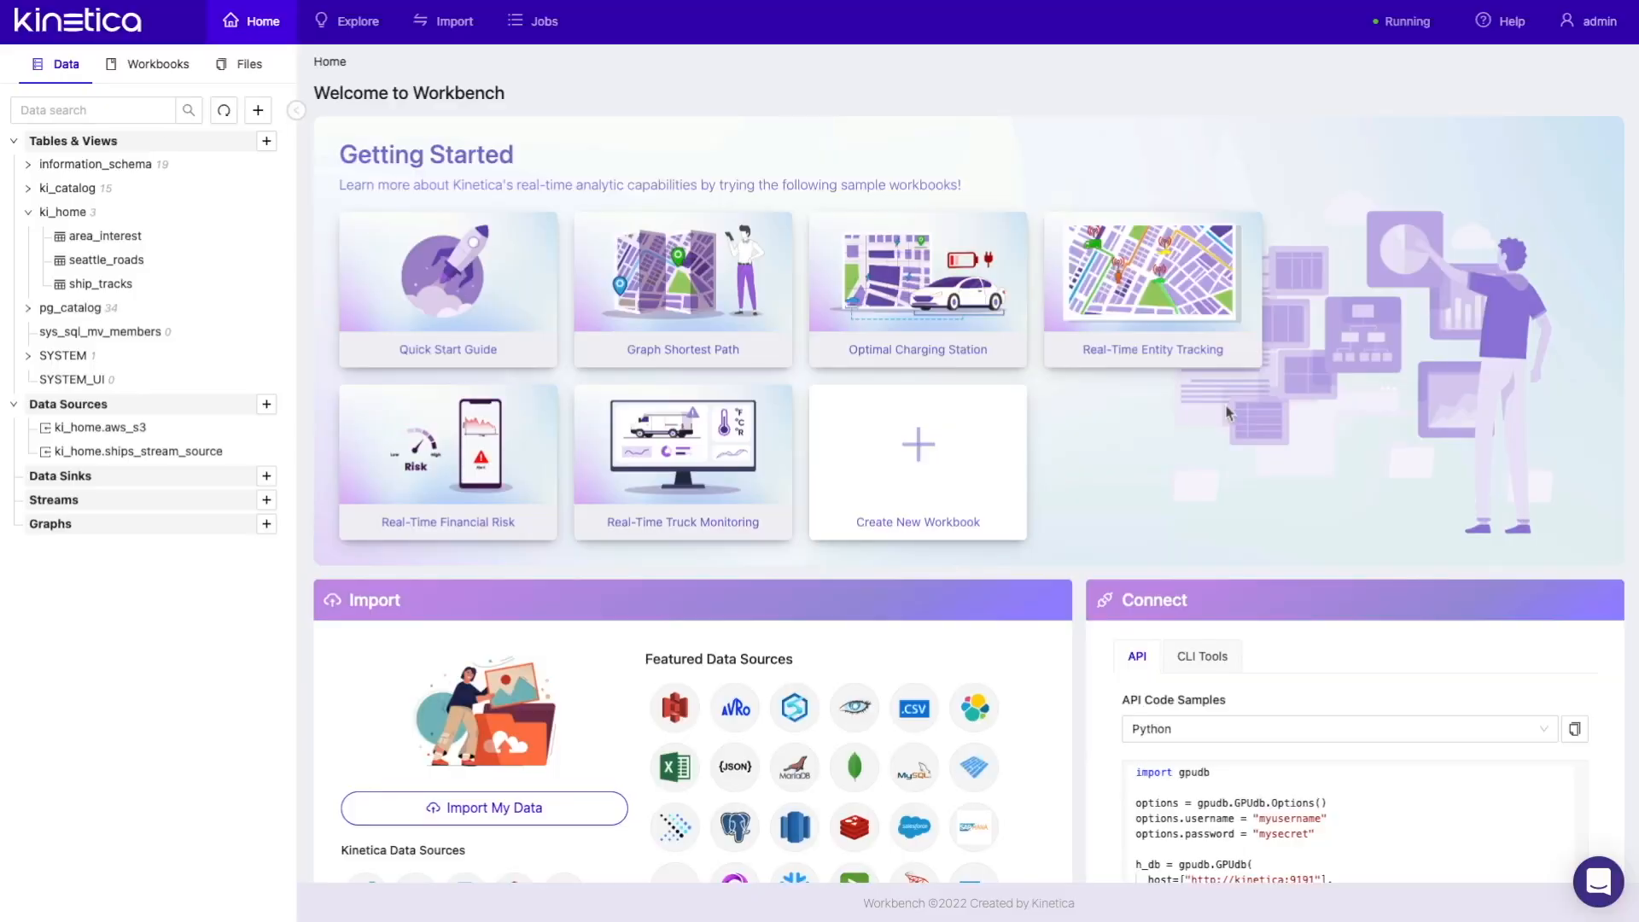
Step: Open the Optimal Charging Station example workbook, make an editable copy of it, and show the workbook list
left_click(1000, 345)
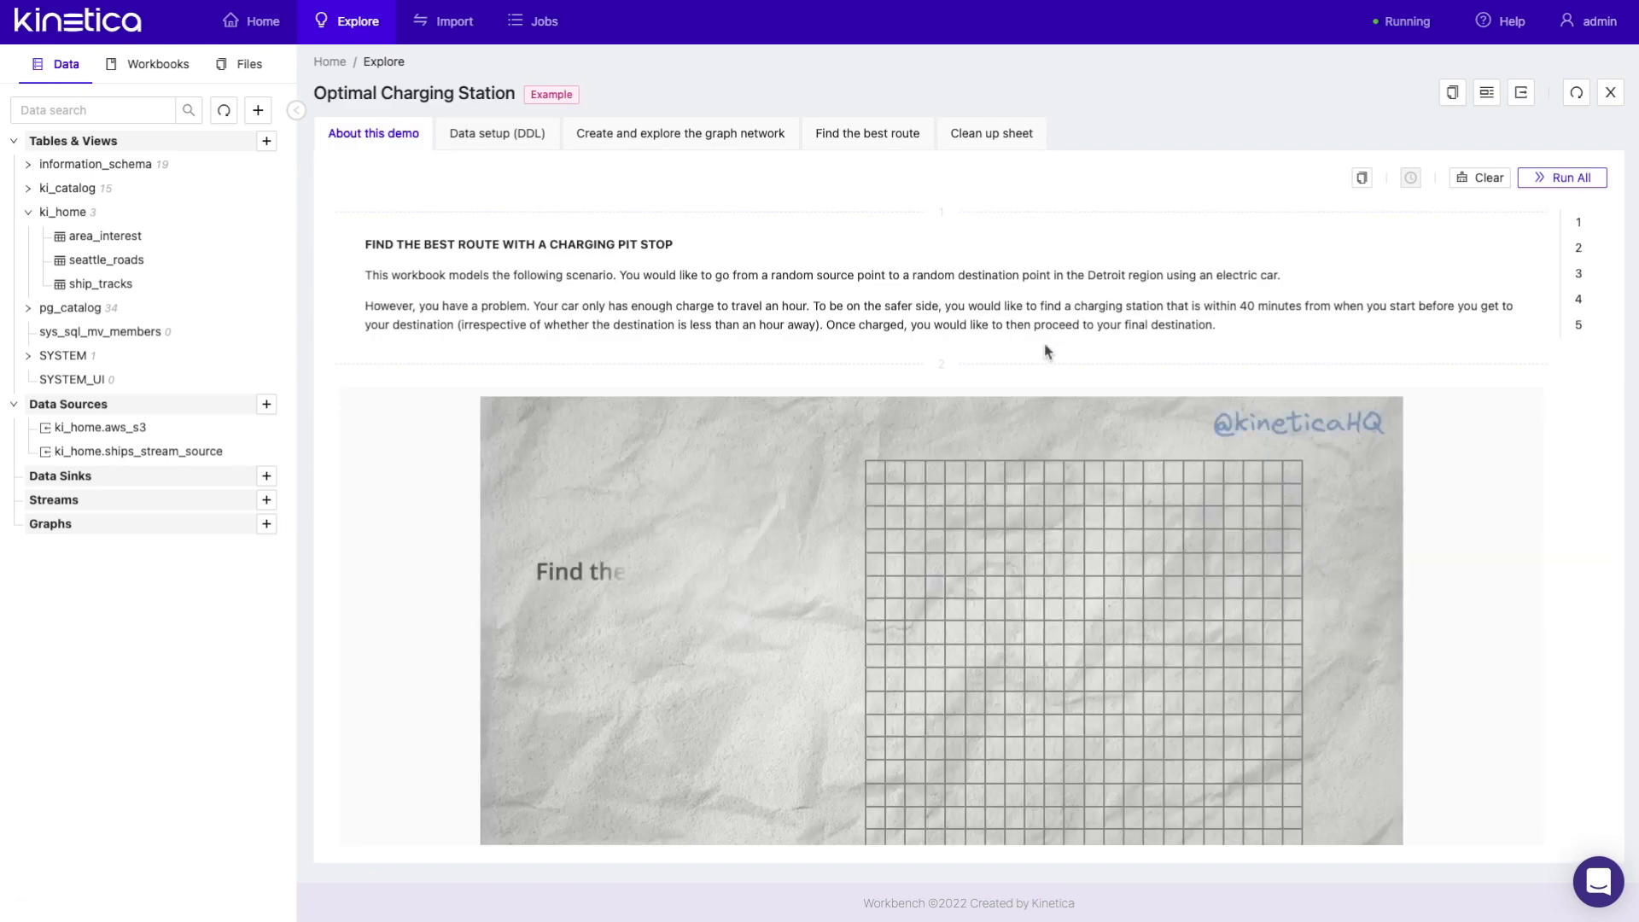
scroll(1424, 444, "down", 3)
scroll(1423, 444, "down", 3)
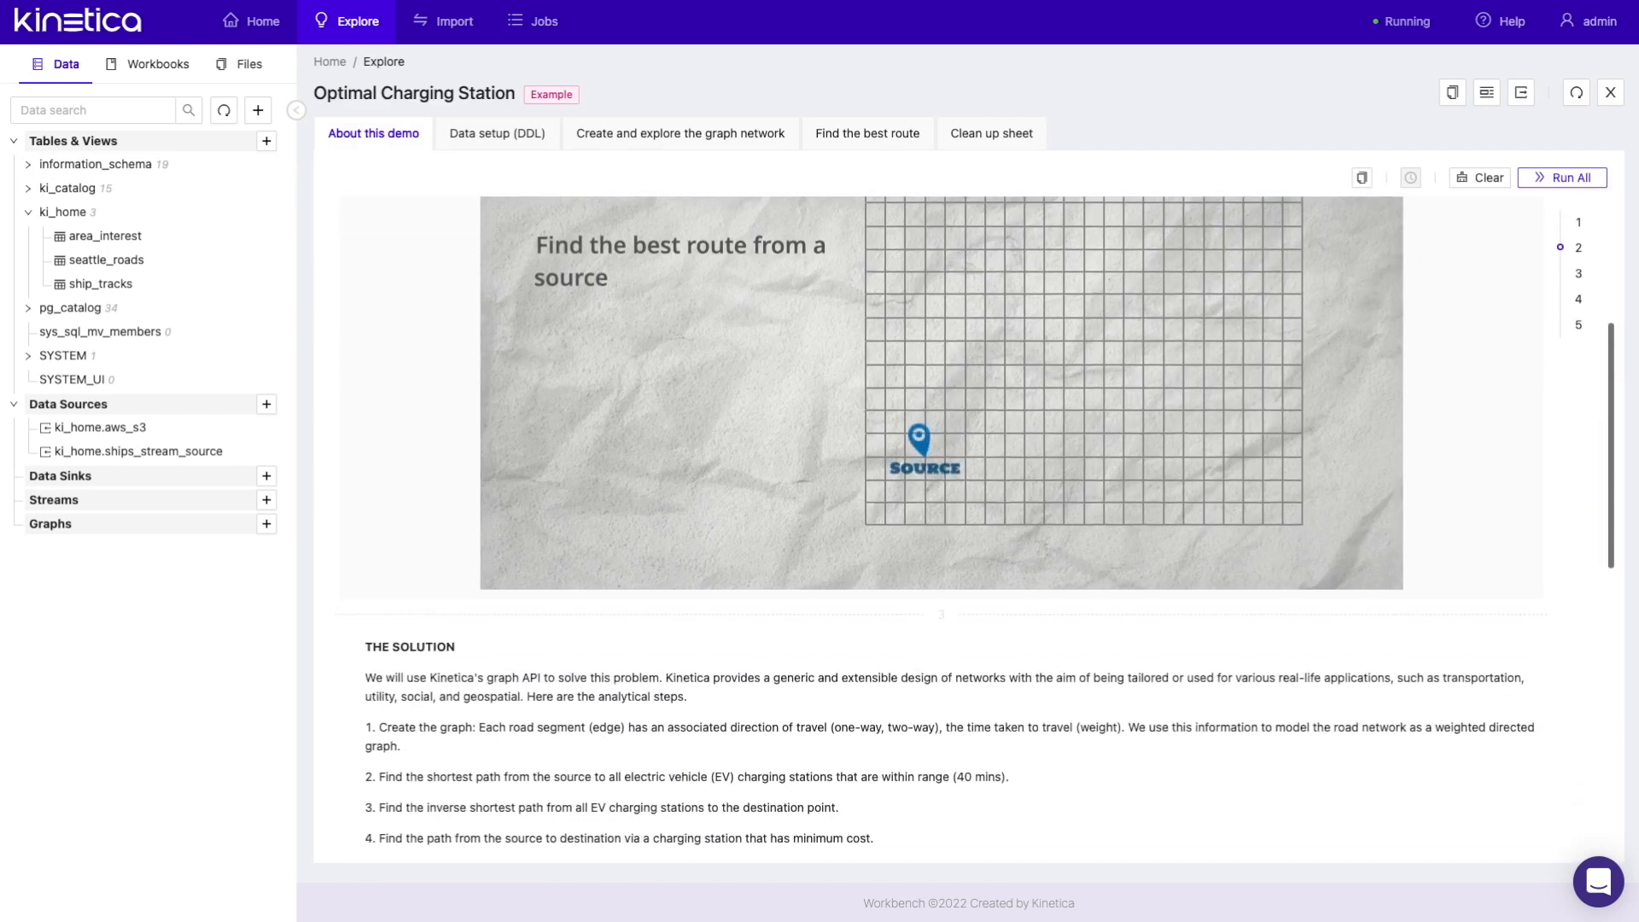
left_click(1461, 100)
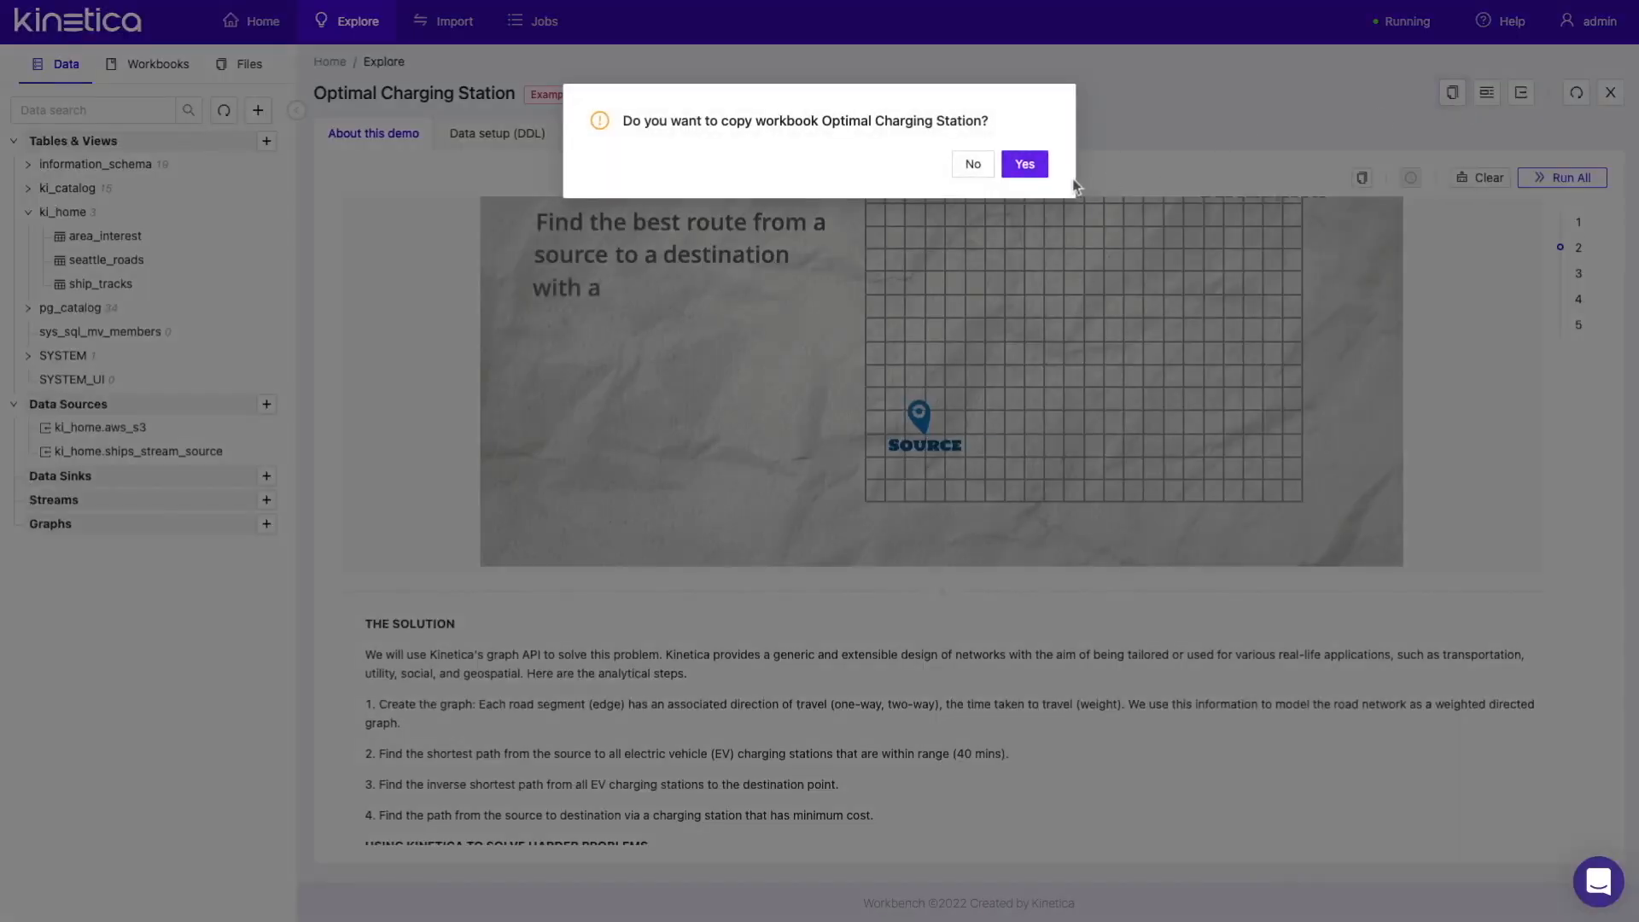
left_click(1034, 164)
left_click(167, 70)
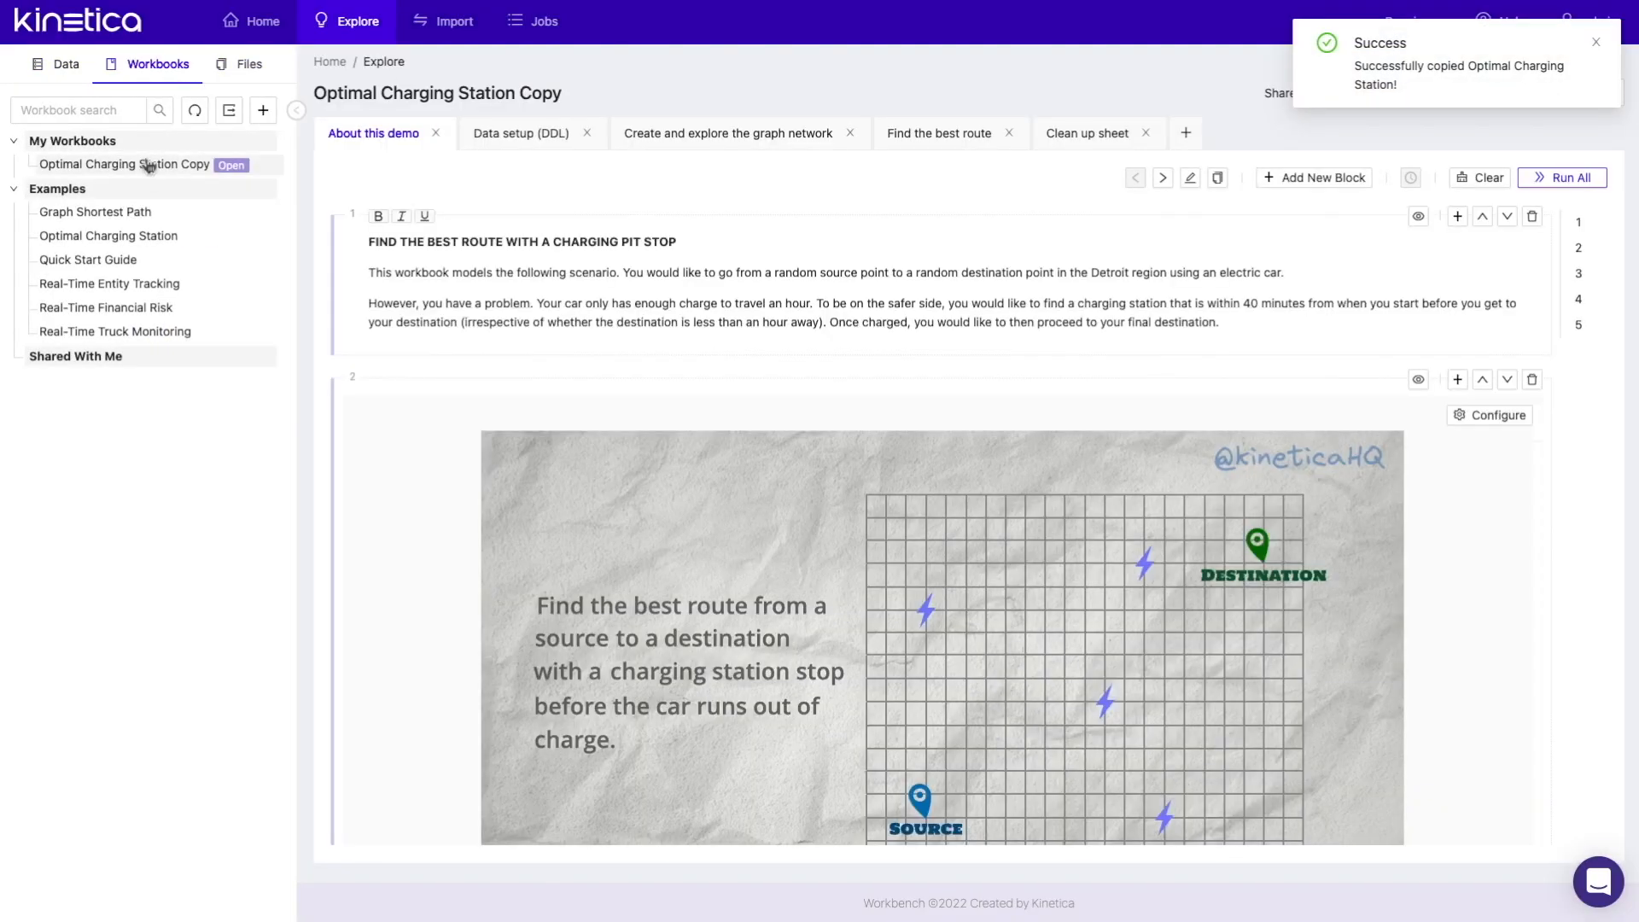
Step: Add a SQL block below the copied workbook's first block, enter "TRY SOME CODE", and delete that block again
left_click(1458, 217)
left_click(1479, 247)
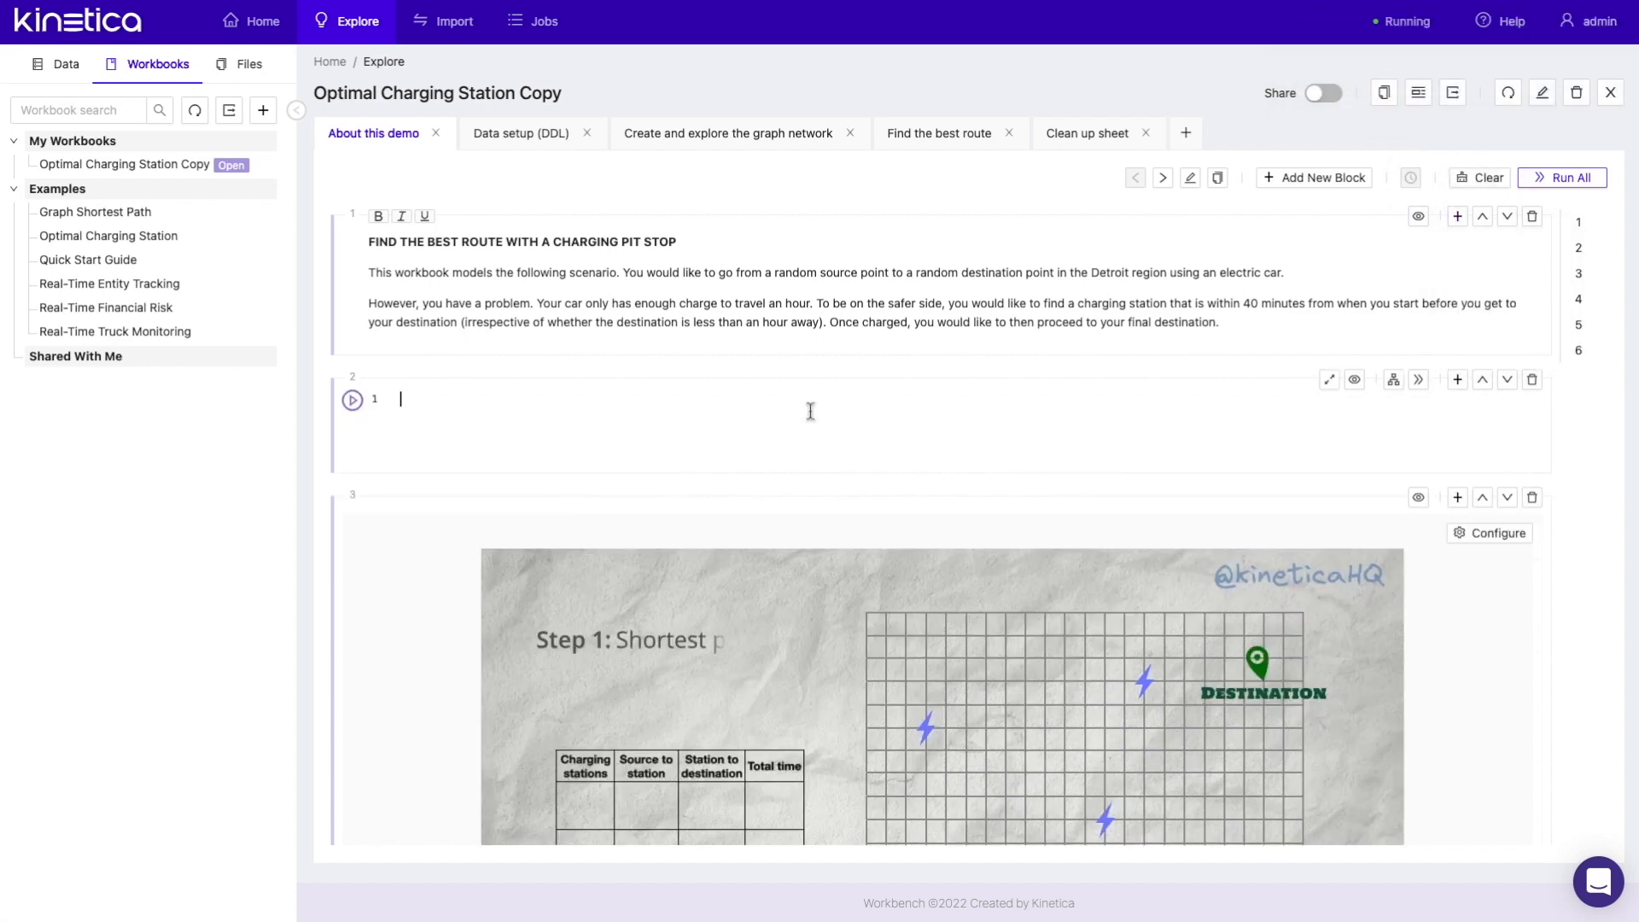
type("TRY SOME CODE")
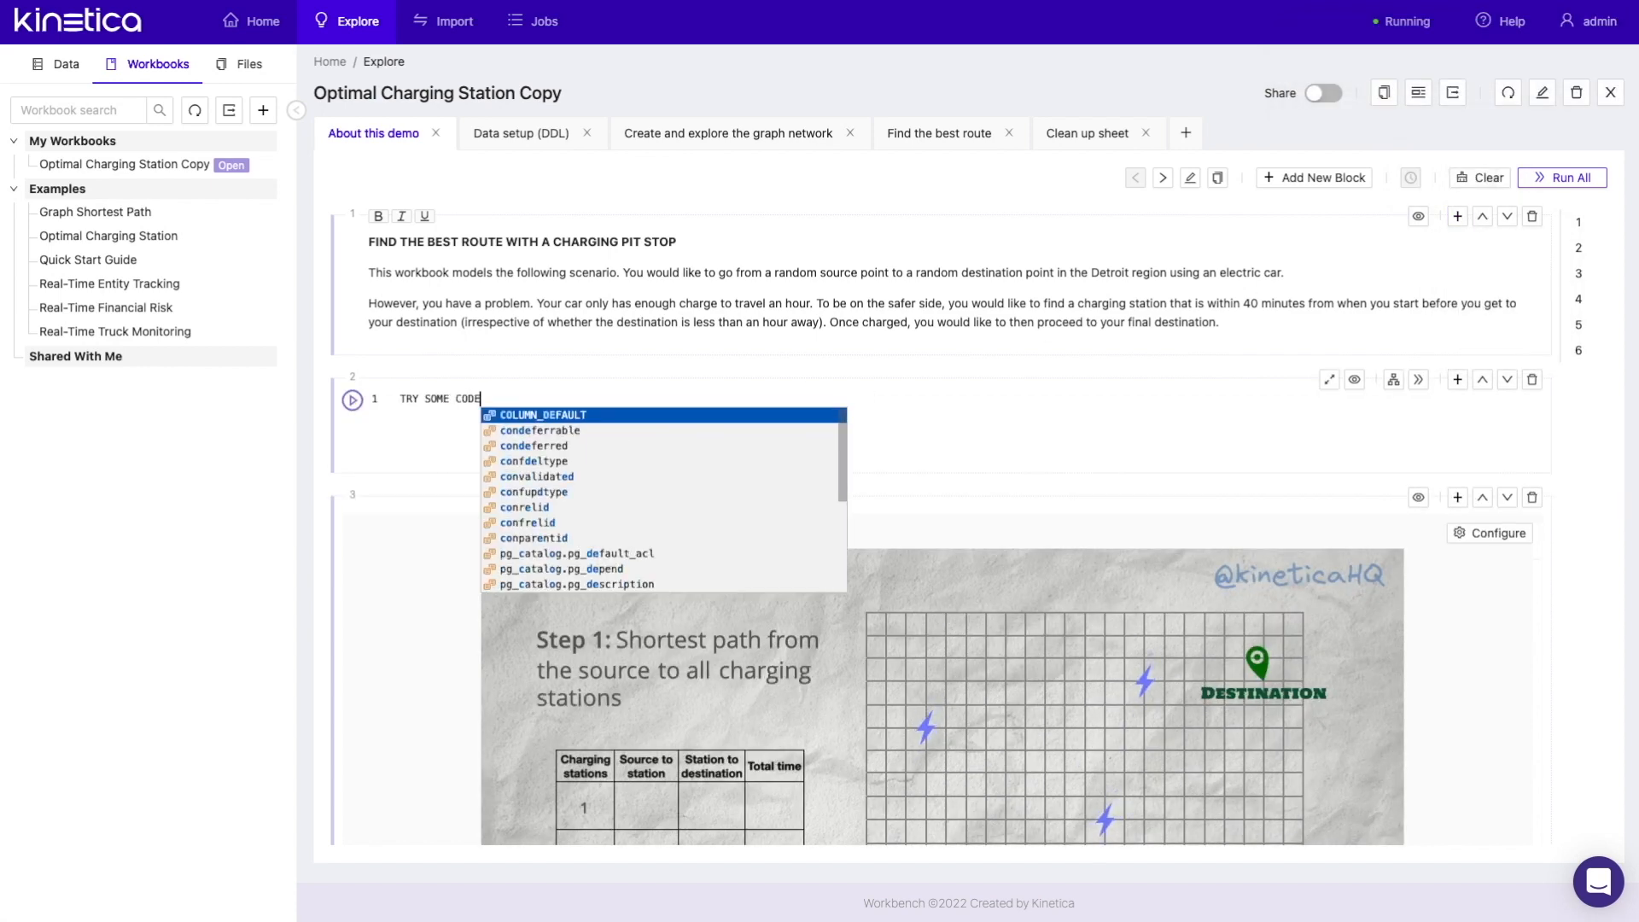
left_click(1532, 379)
left_click(1604, 327)
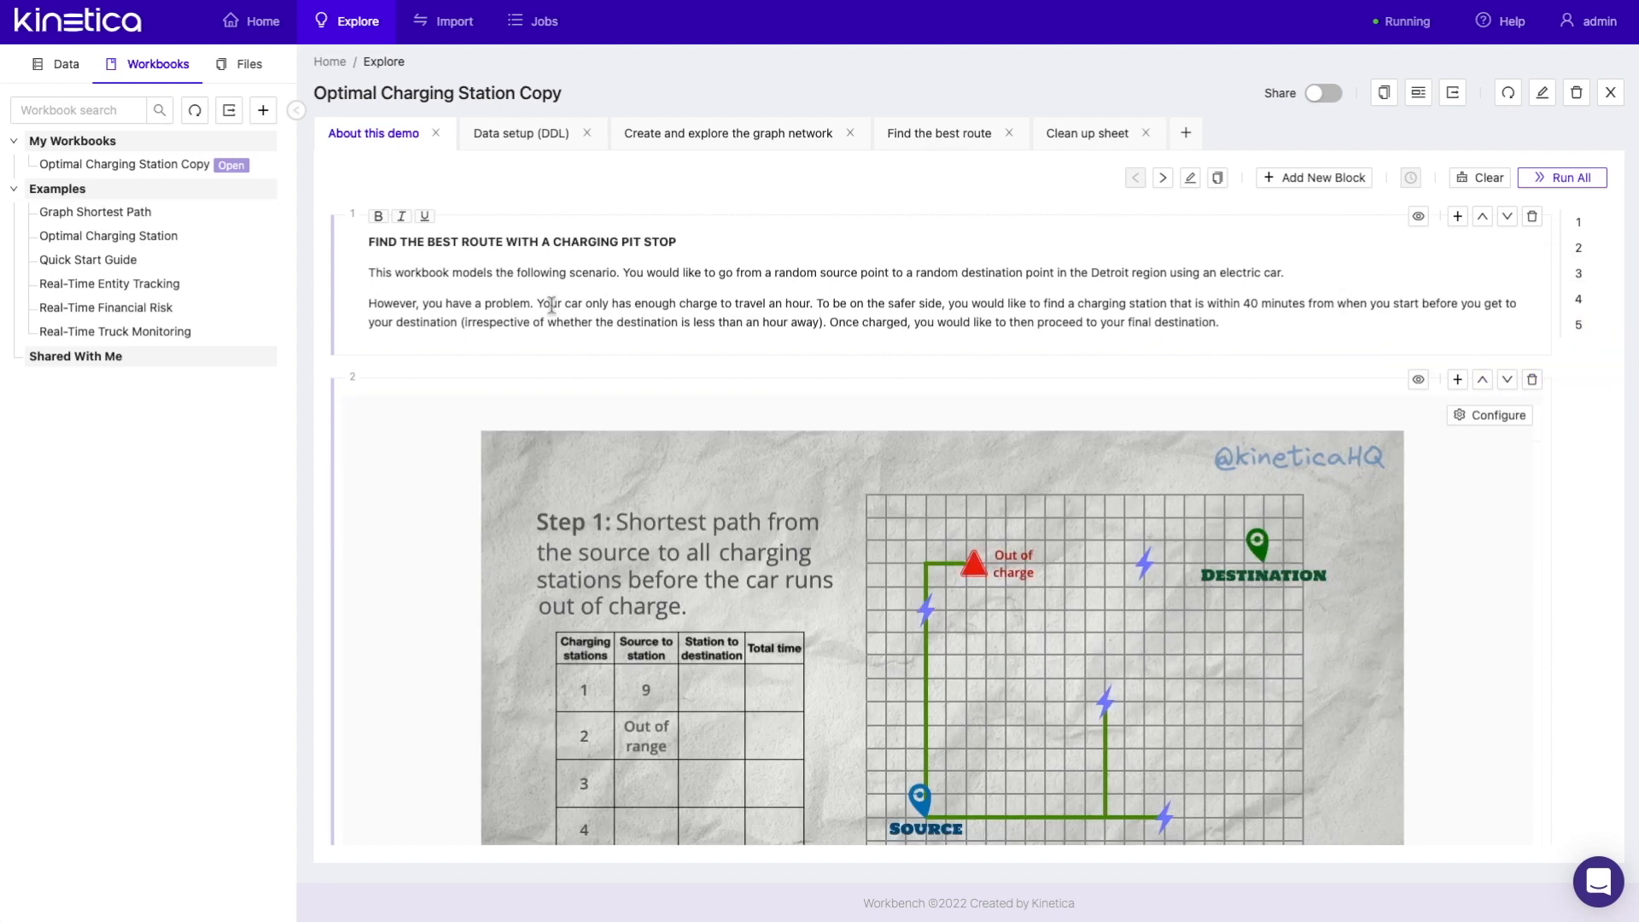
Step: Create a new workbook named "Your workbook"
left_click(263, 110)
left_click(659, 424)
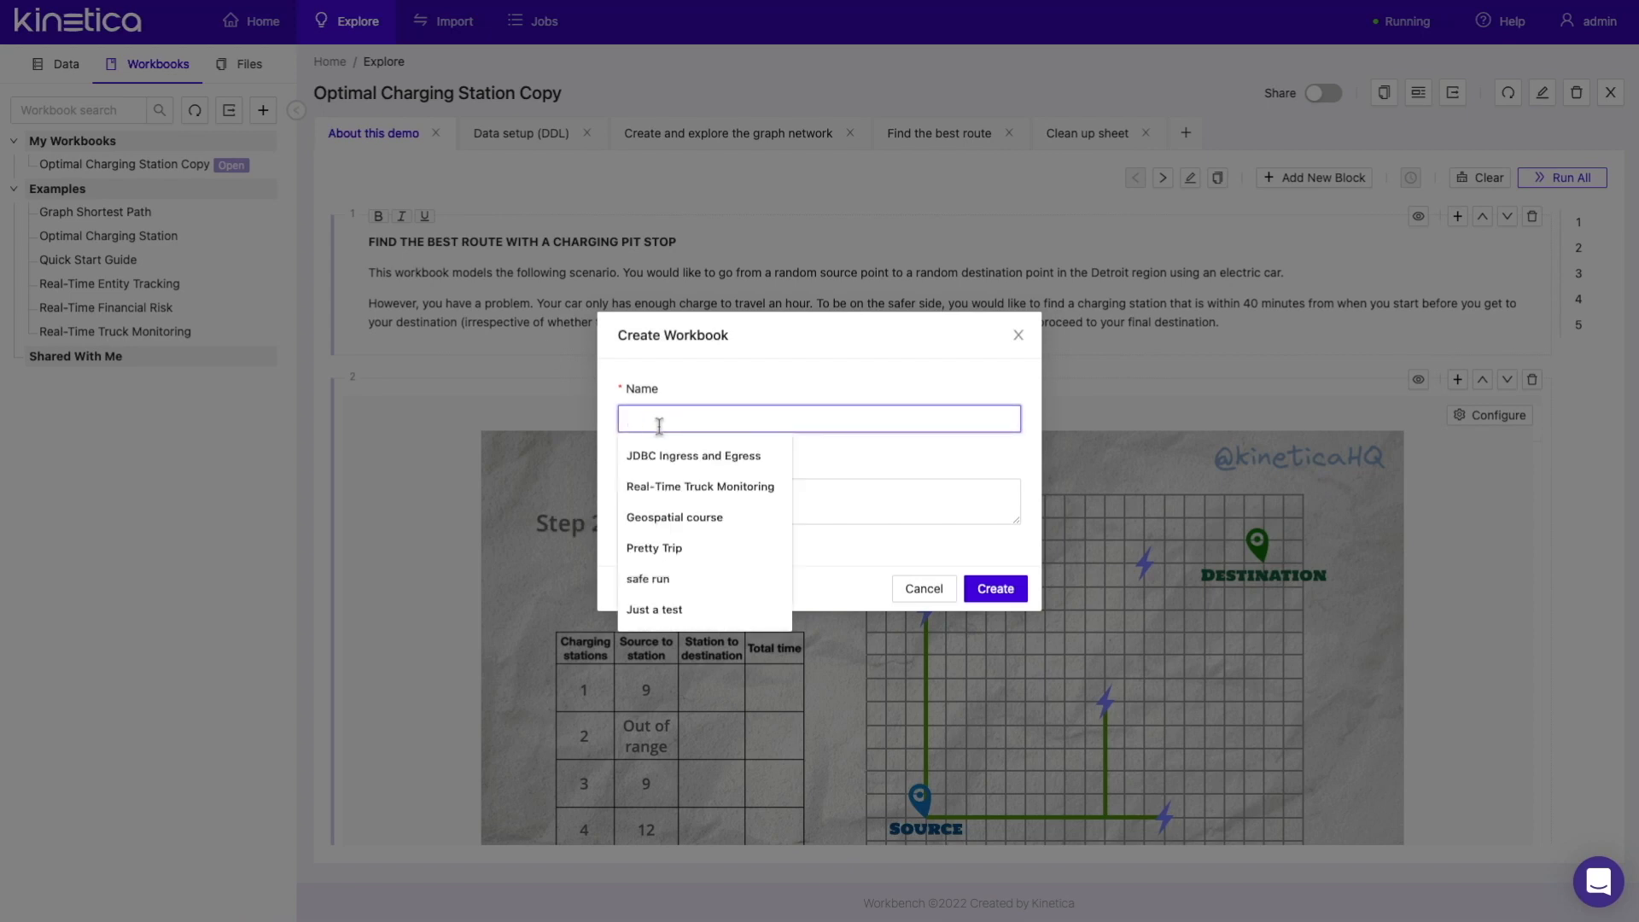
left_click(982, 587)
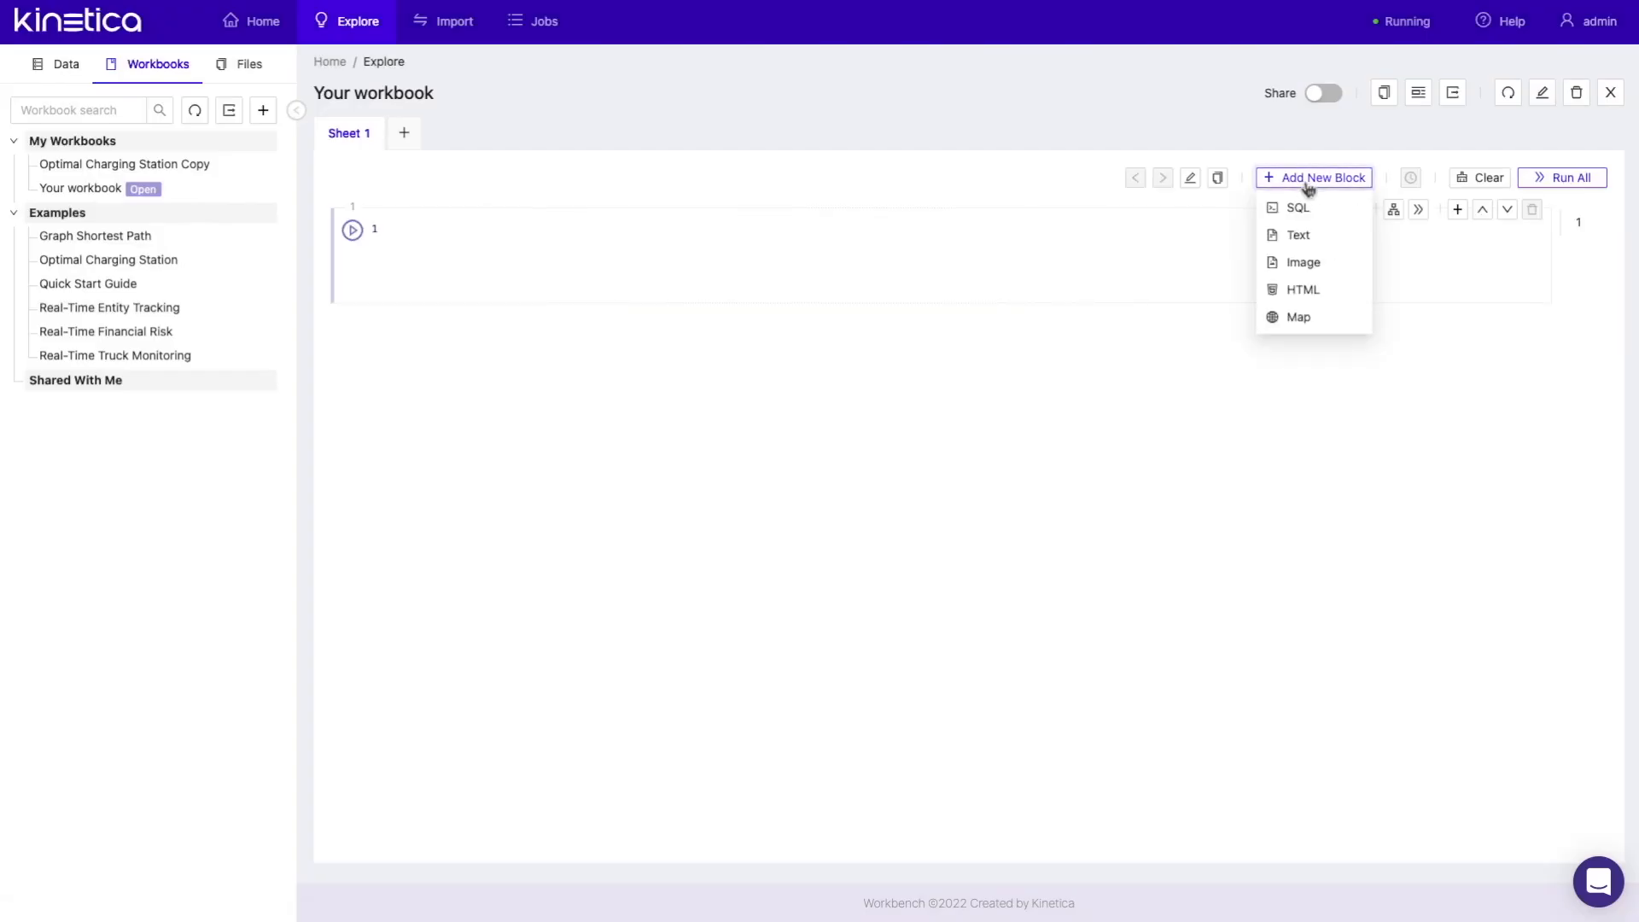
Step: Add a map block that renders the seattle_roads table from the ki_home schema with WKT geometry
left_click(1297, 317)
left_click(942, 490)
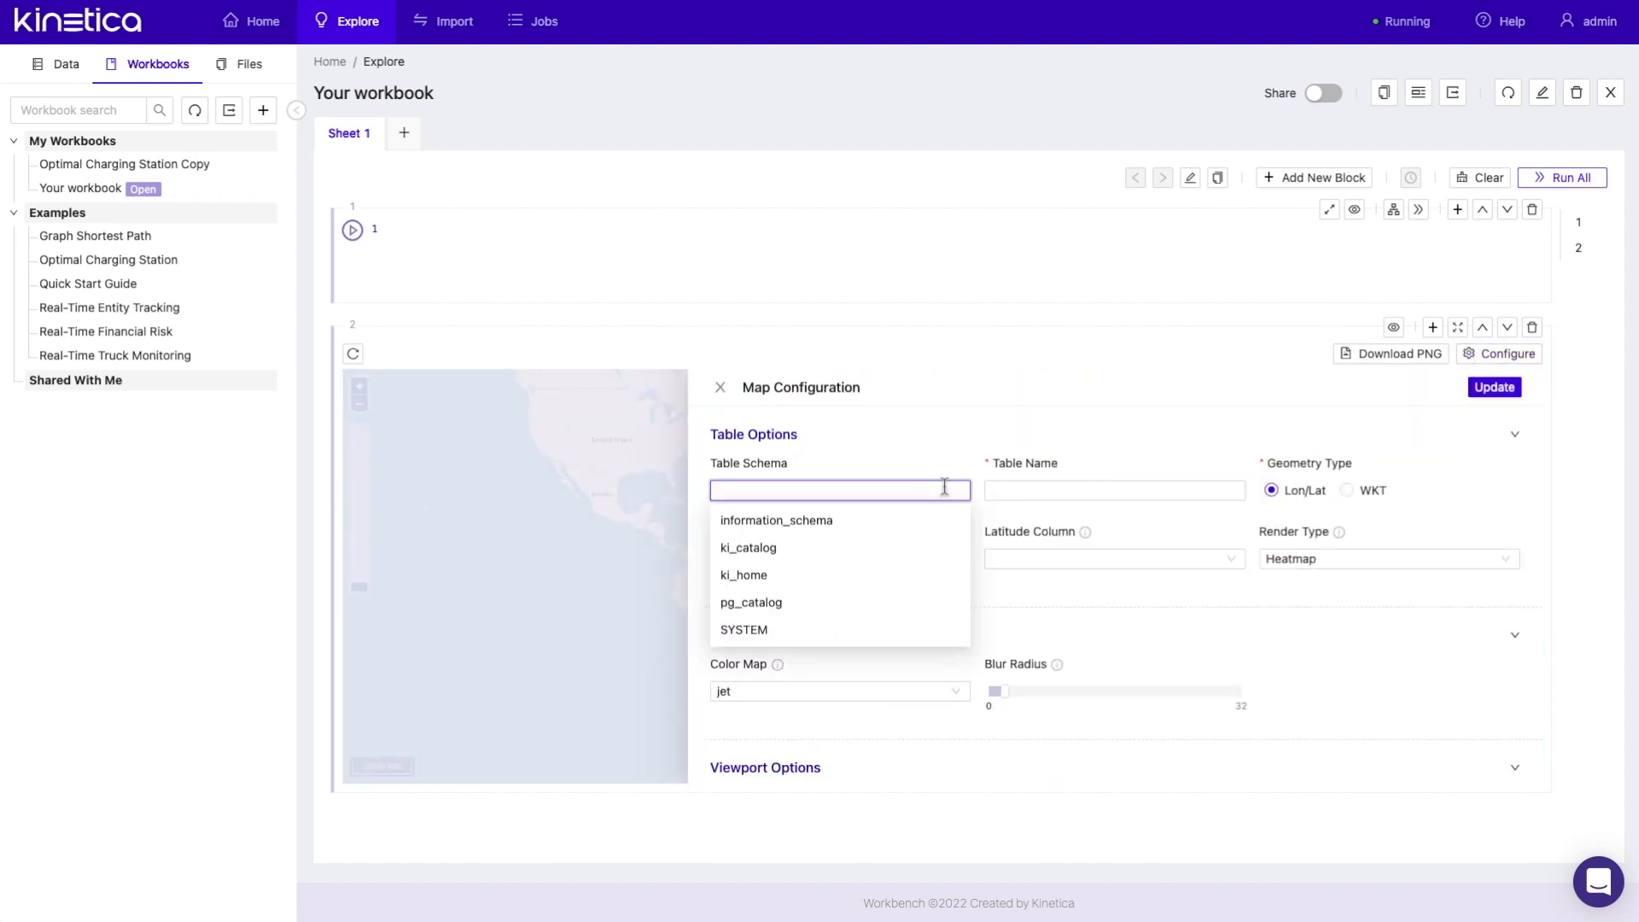
left_click(841, 574)
left_click(1033, 490)
left_click(1035, 545)
left_click(1346, 490)
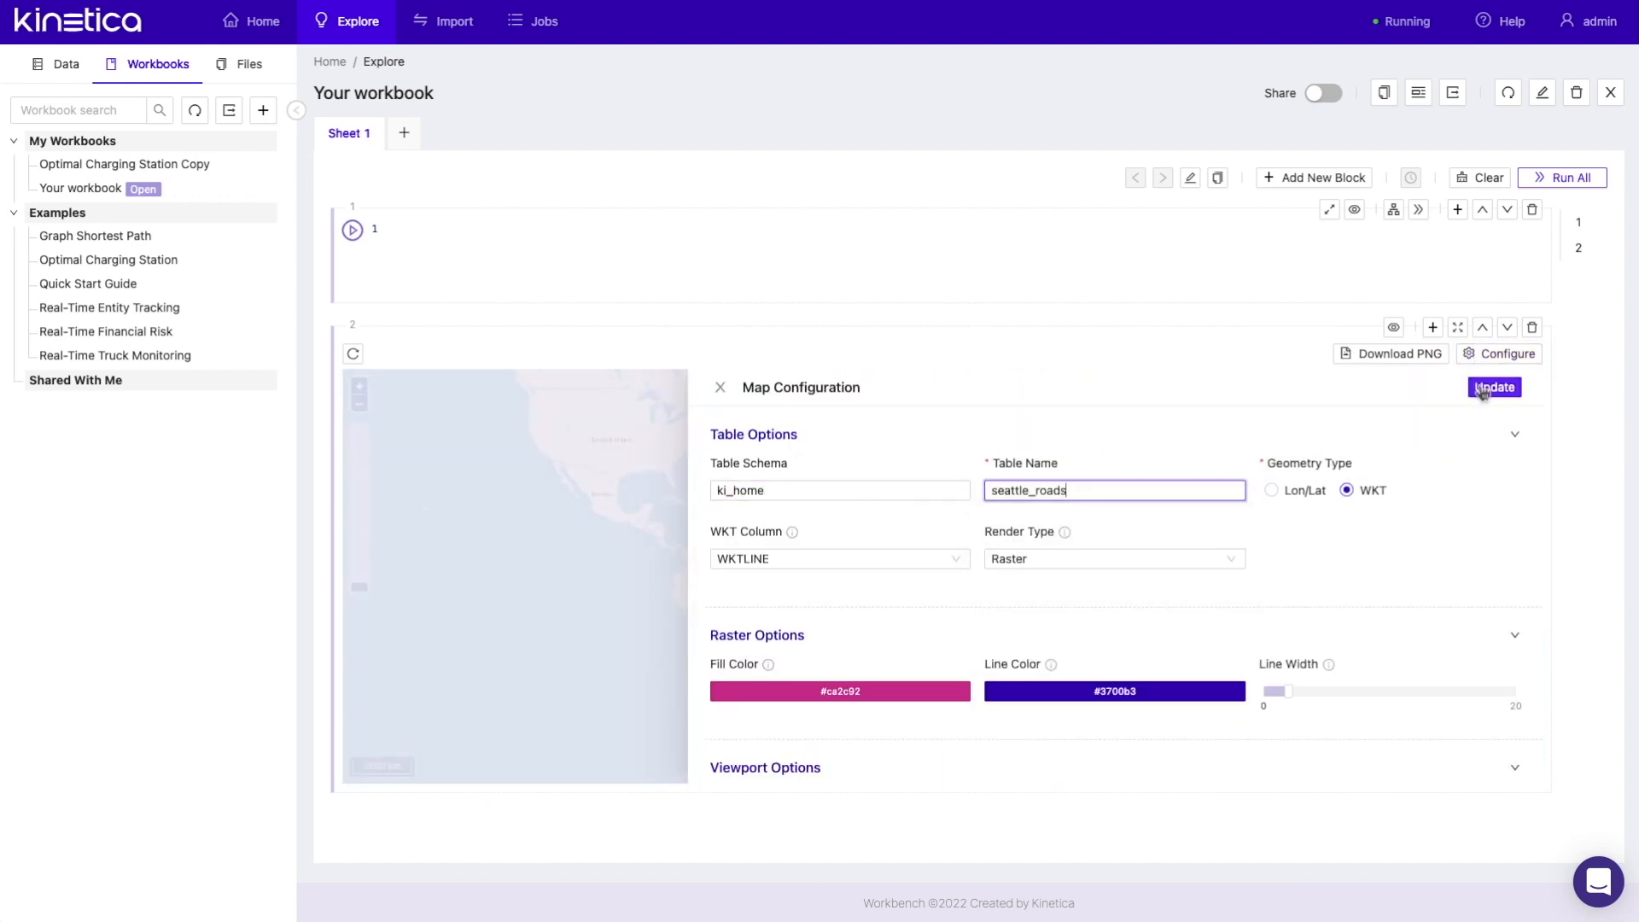
left_click(1494, 387)
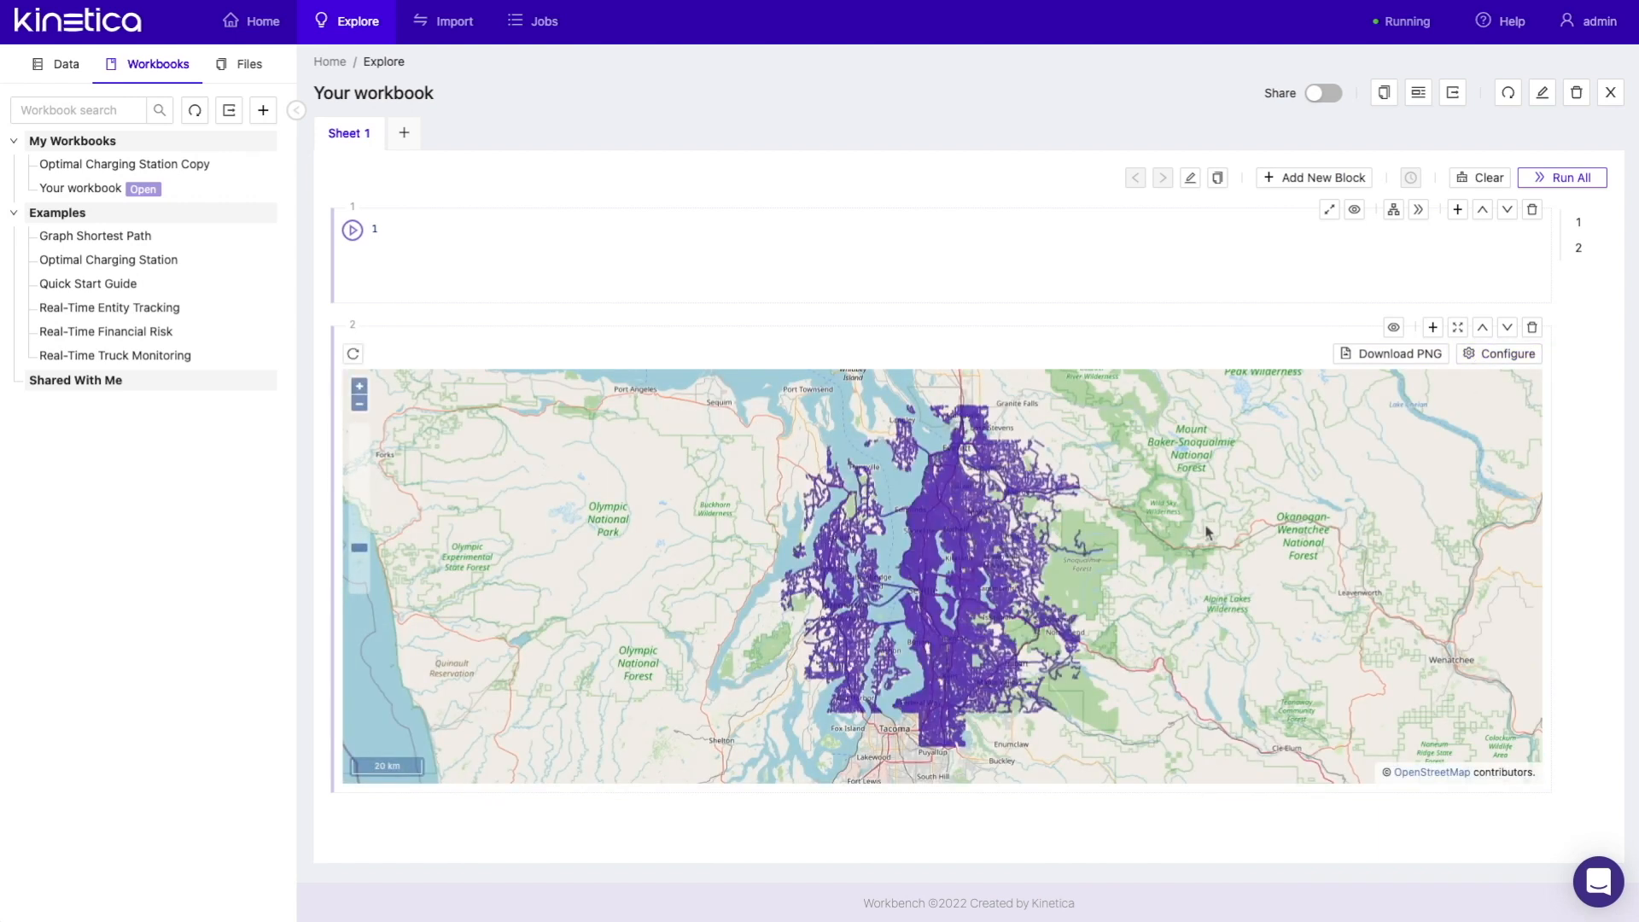